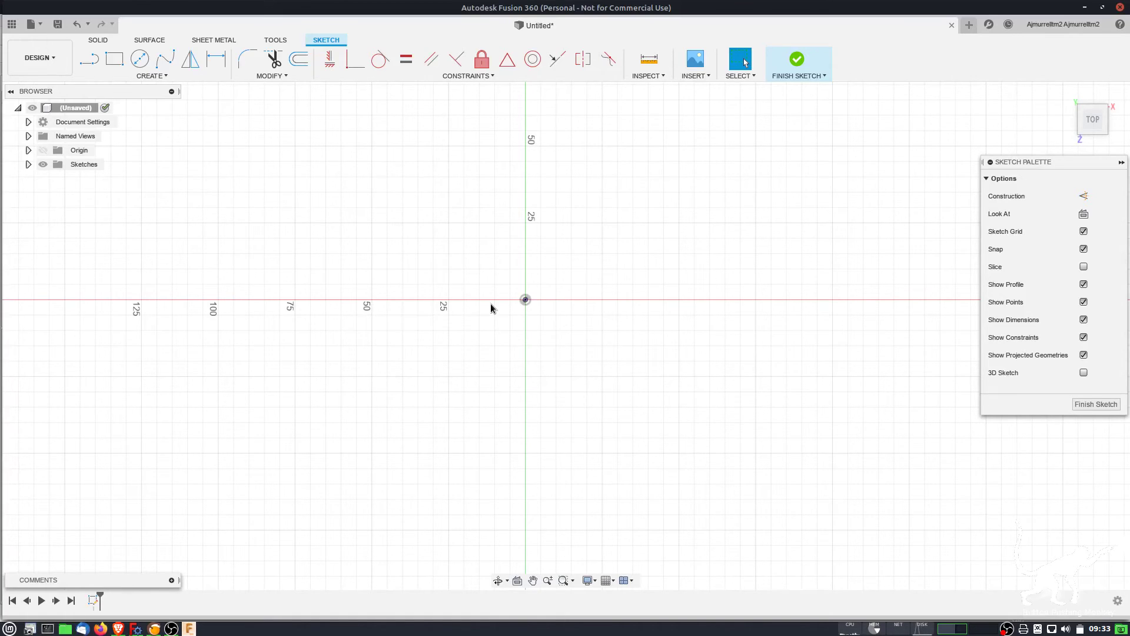
left_click(154, 629)
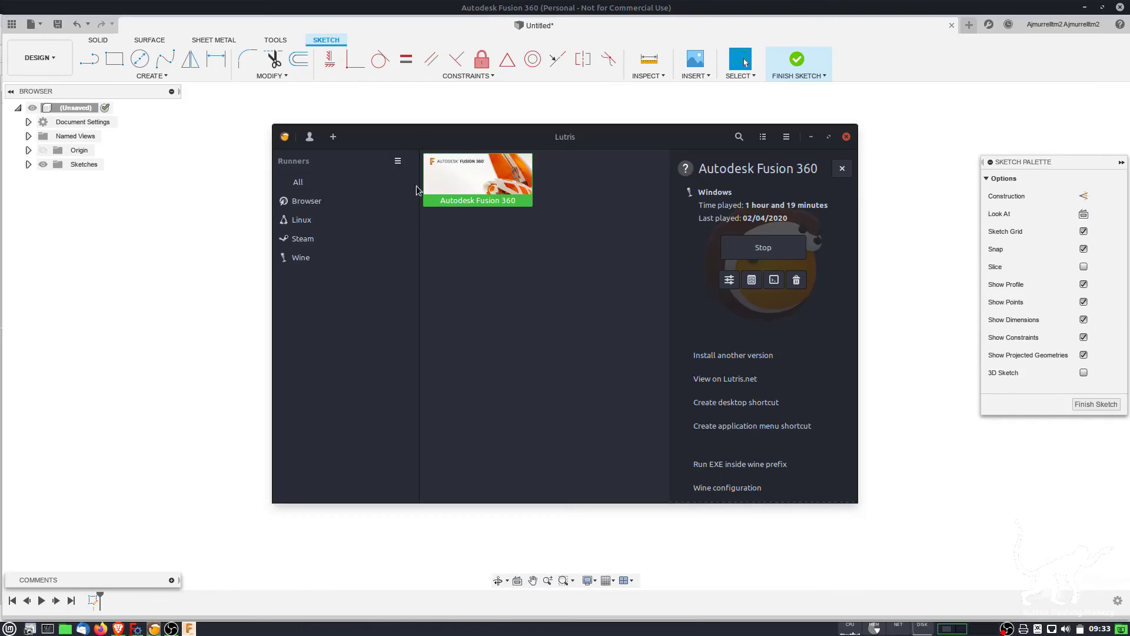
left_click(812, 139)
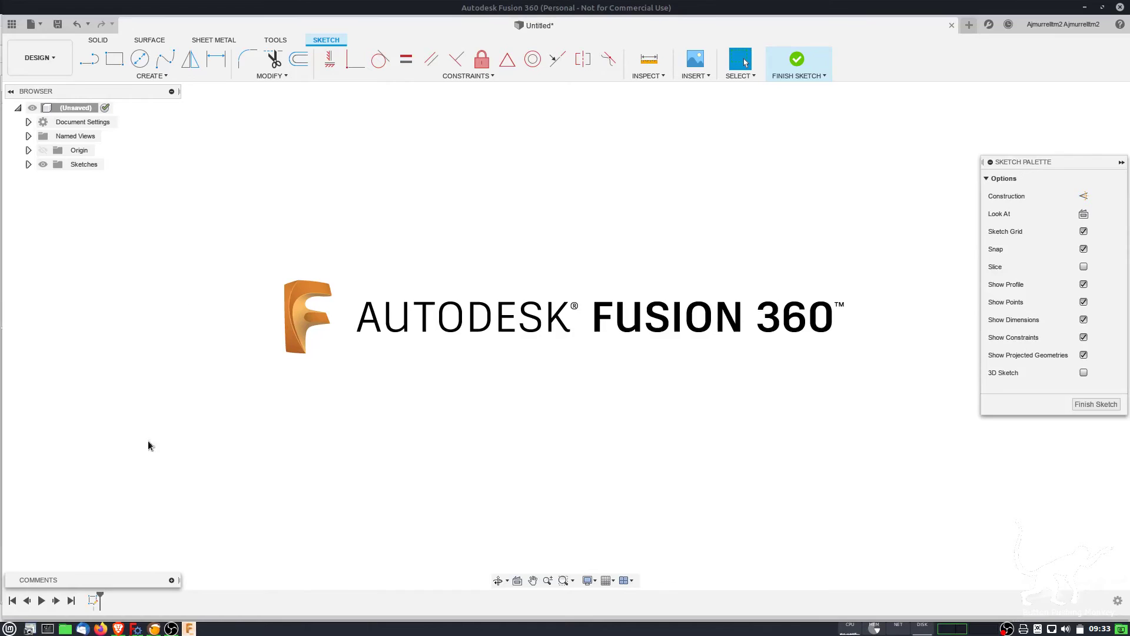
Sketch a center diameter circle about 96 mm in diameter, centred on the origin.
left_click(141, 61)
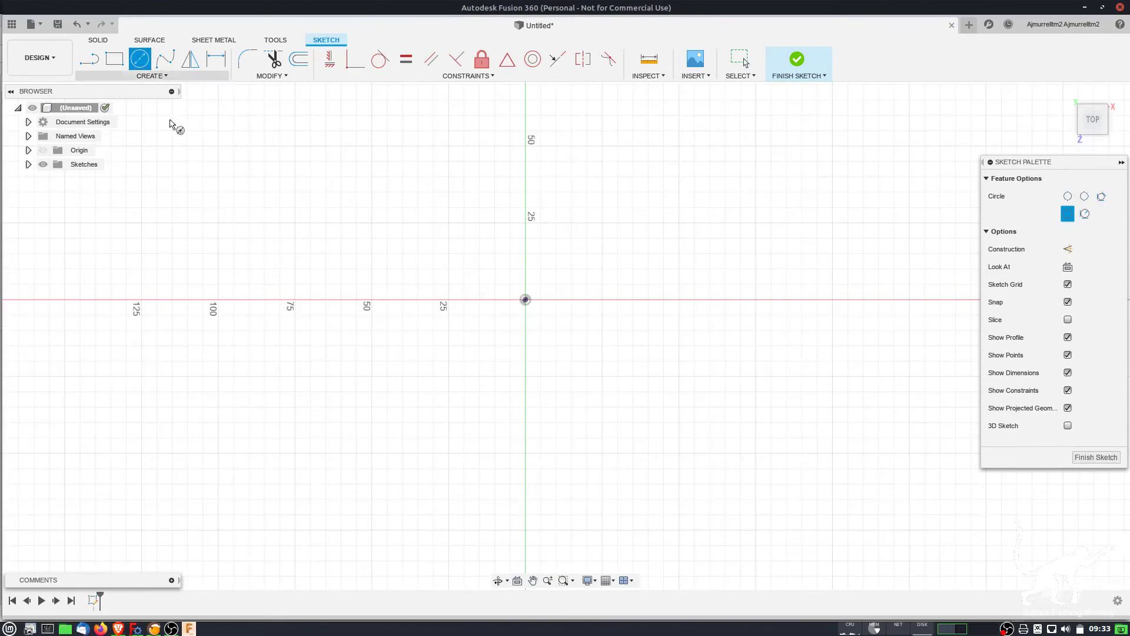
left_click(526, 300)
left_click(657, 370)
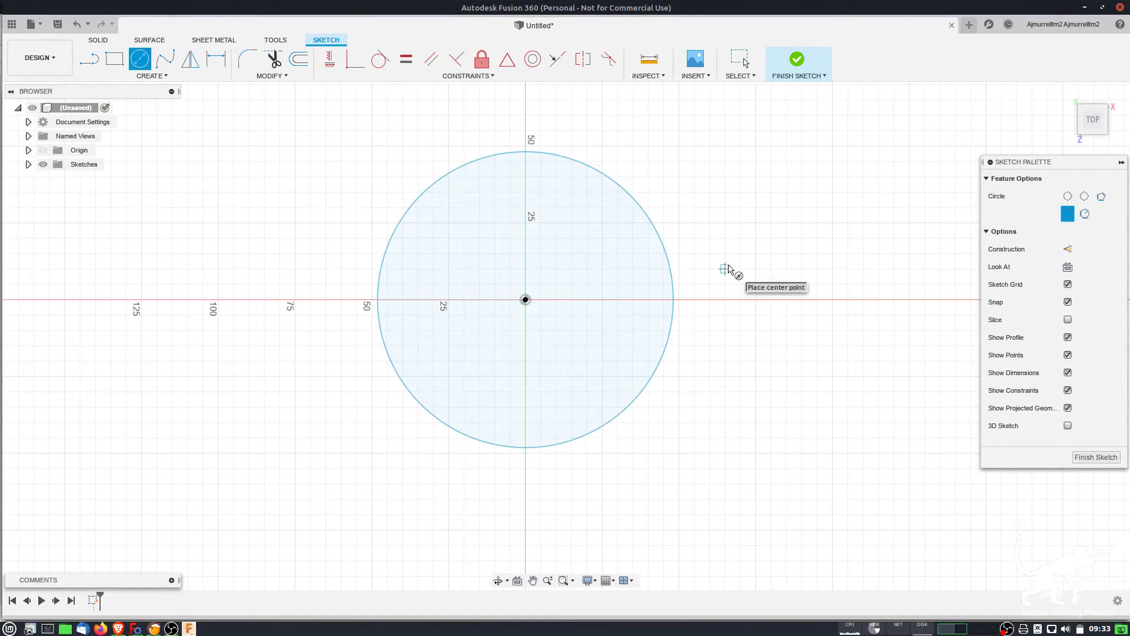
right_click(729, 269)
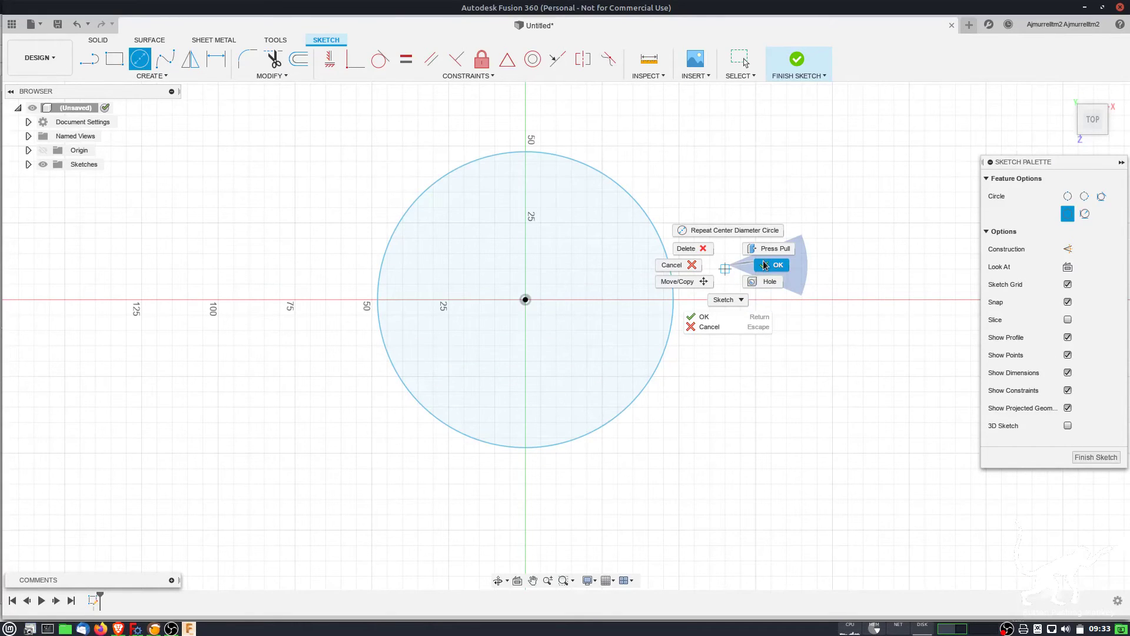
left_click(766, 265)
Turn off Allow Flipping in the OpenGL Settings of NVIDIA X Server Settings and quit that program.
key("super")
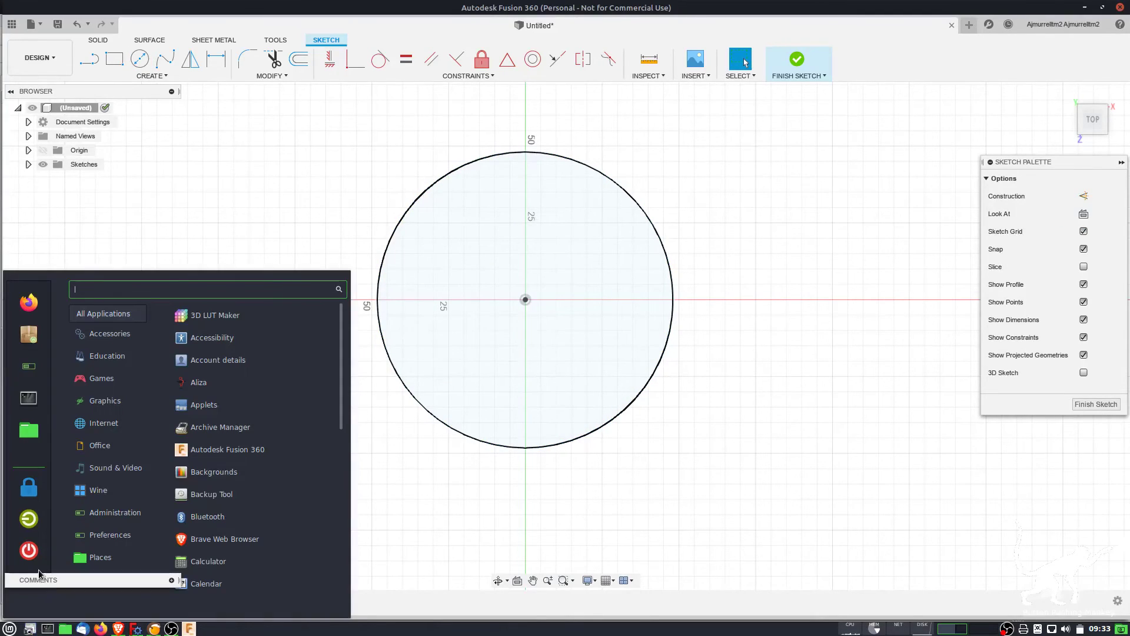
type("nvid")
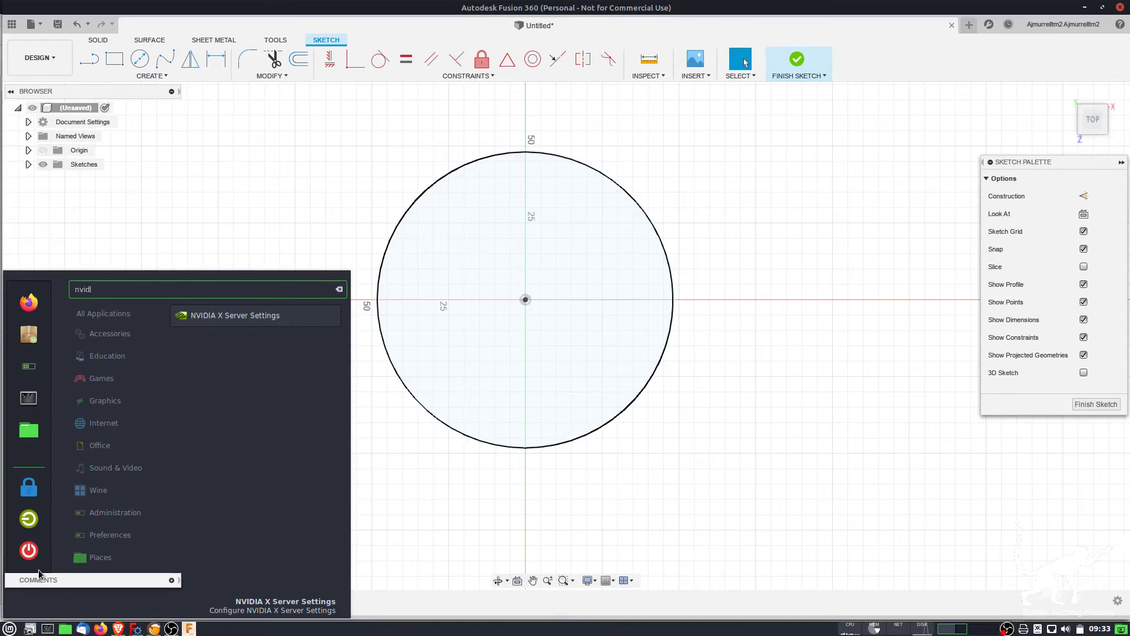
left_click(256, 314)
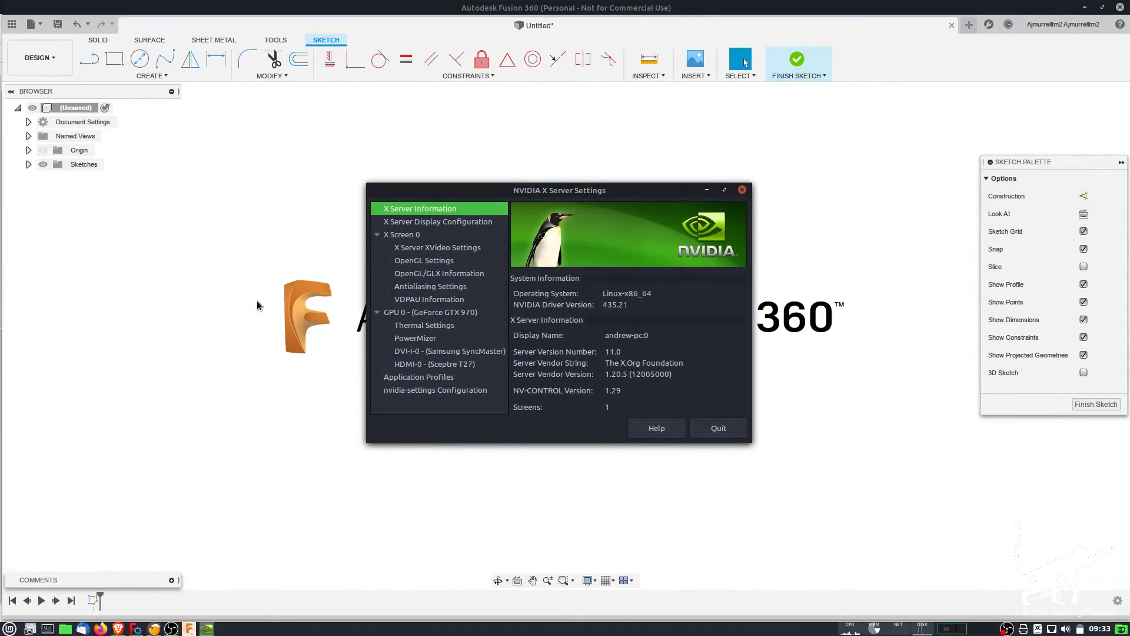
left_click(442, 261)
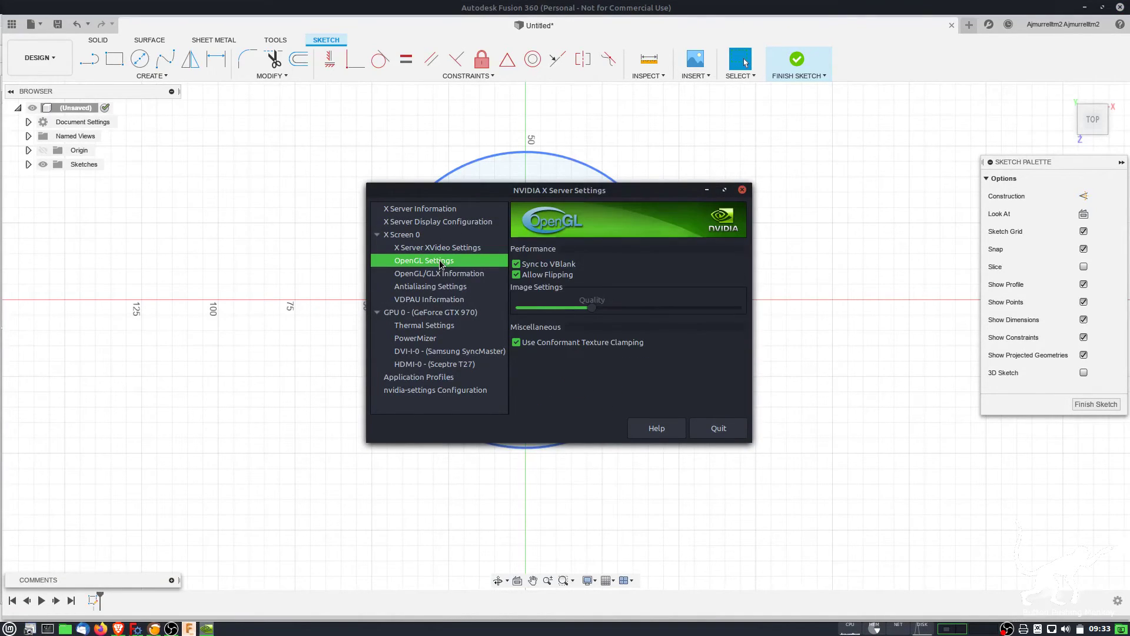
left_click(519, 275)
left_click(733, 435)
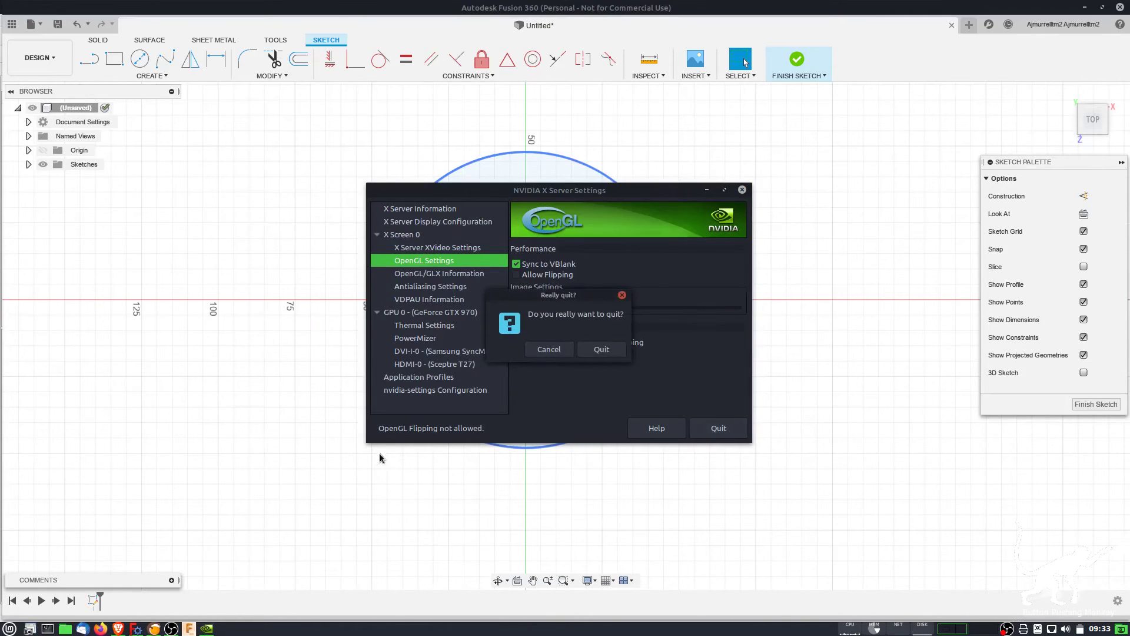
left_click(607, 351)
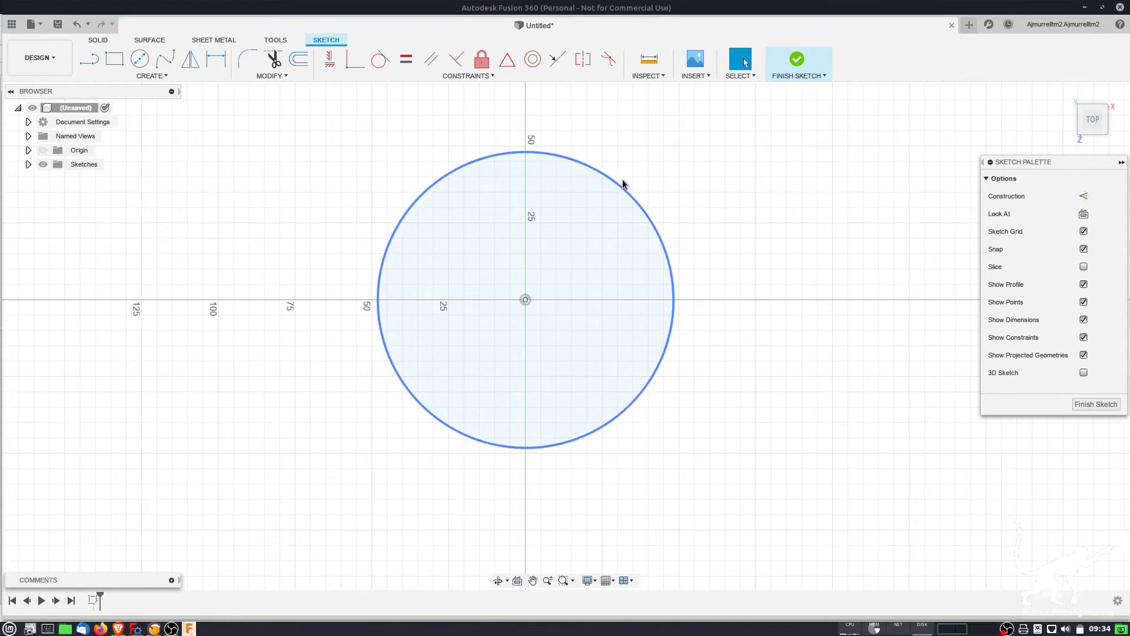
Dimension the sketched circle's diameter to 95 mm.
left_click(673, 303)
left_click(216, 59)
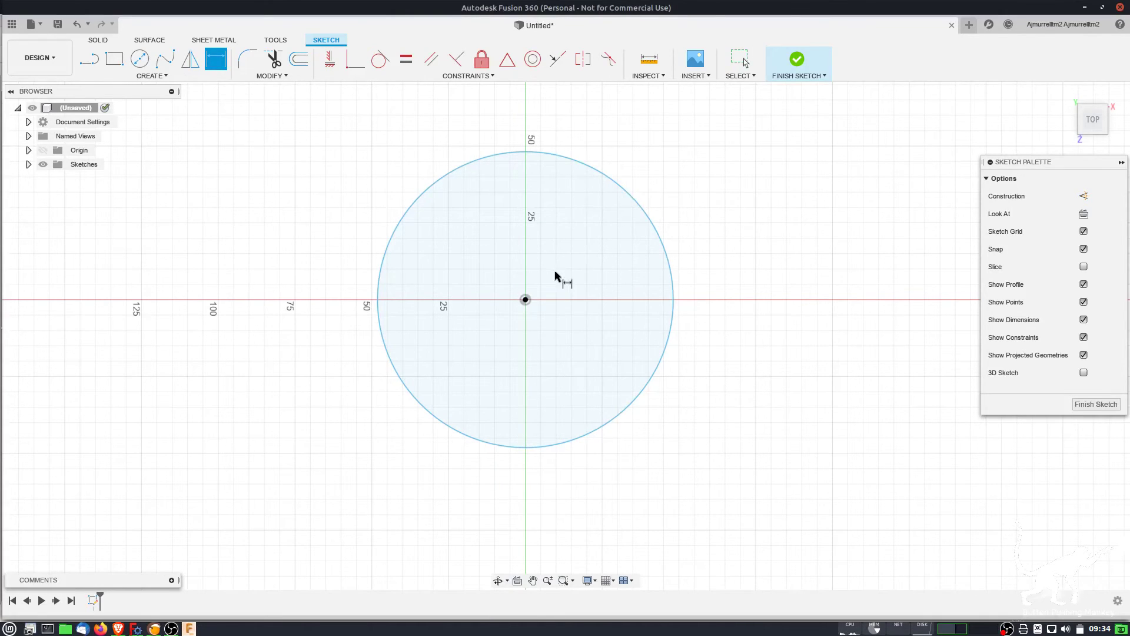
left_click(664, 245)
left_click(785, 211)
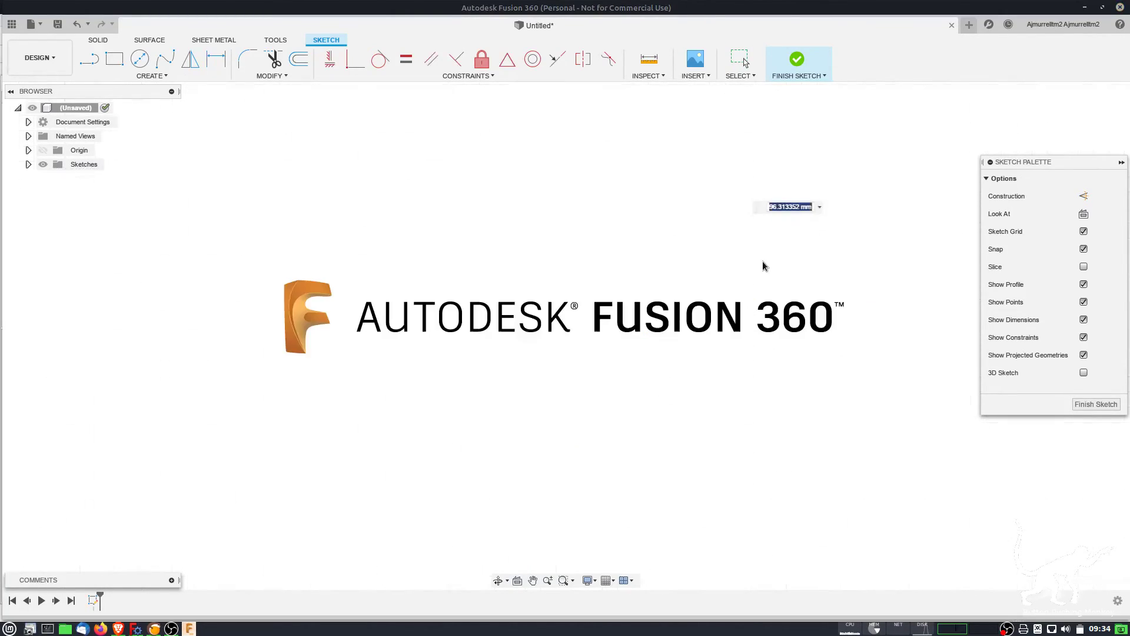
type("95")
key("Return")
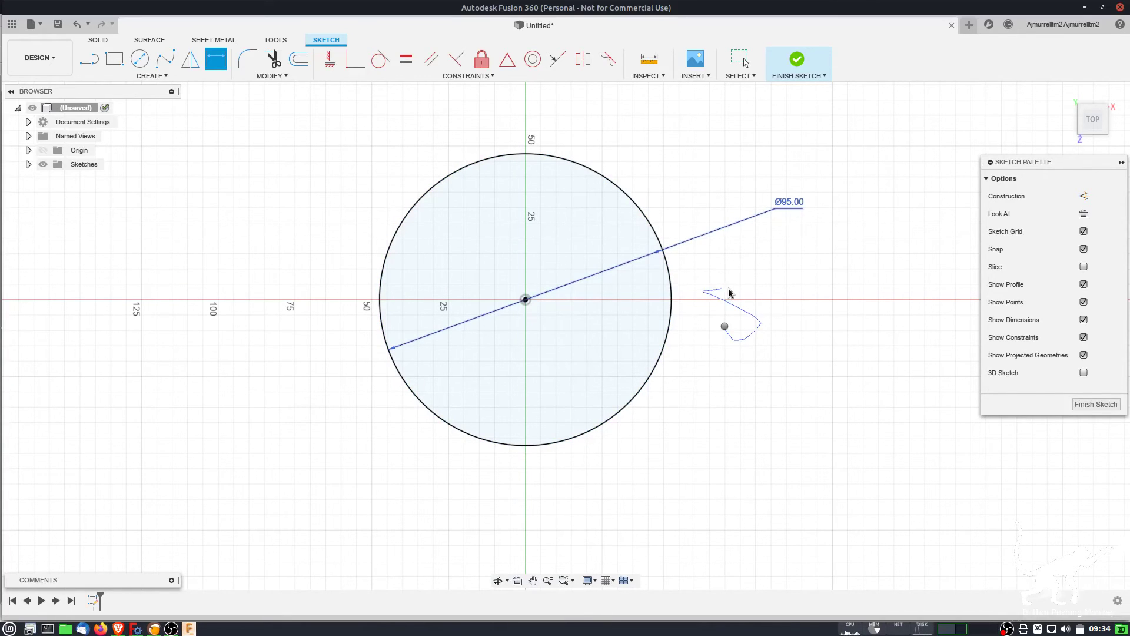
right_click(726, 325)
left_click(688, 327)
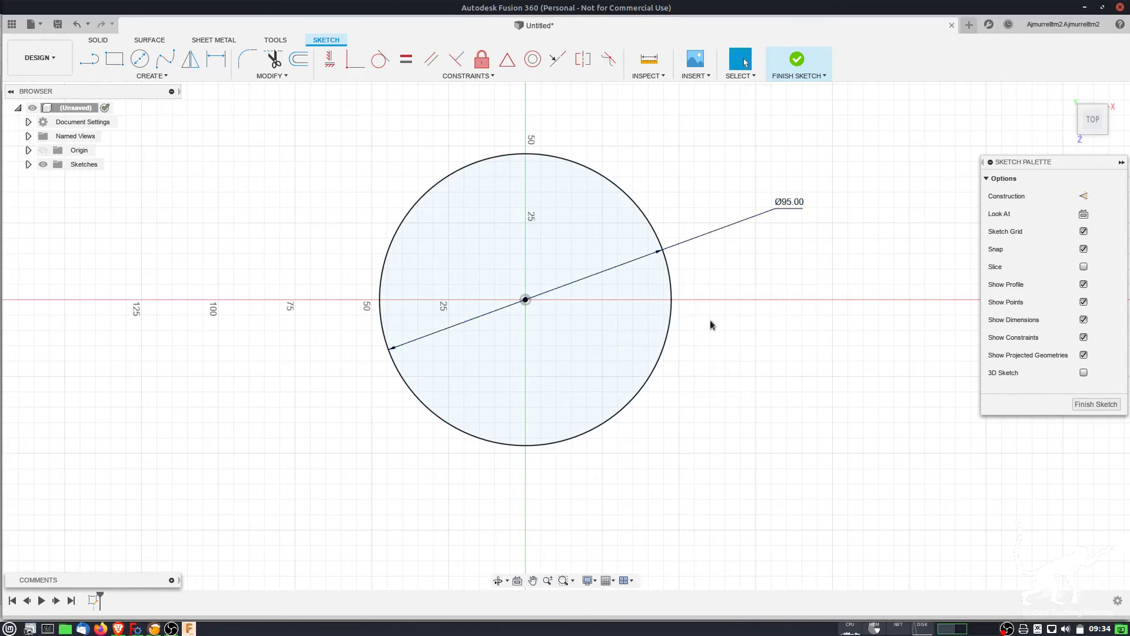
Set the graphics driver to DirectX 9 in the general preferences and apply the setting.
left_click(1068, 24)
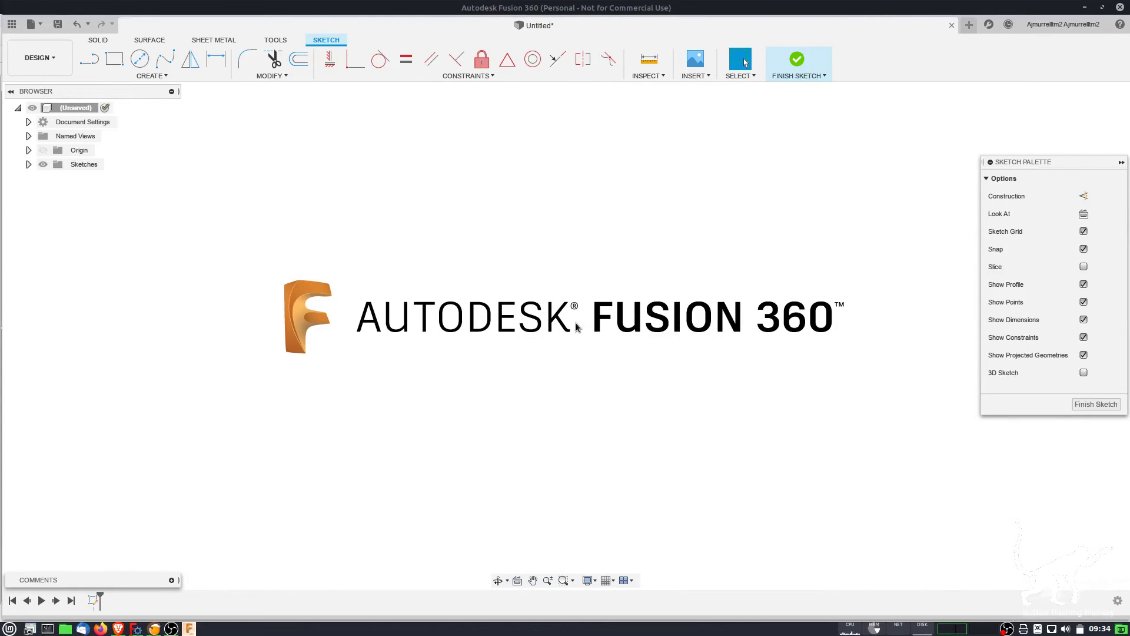
left_click(663, 200)
left_click(641, 226)
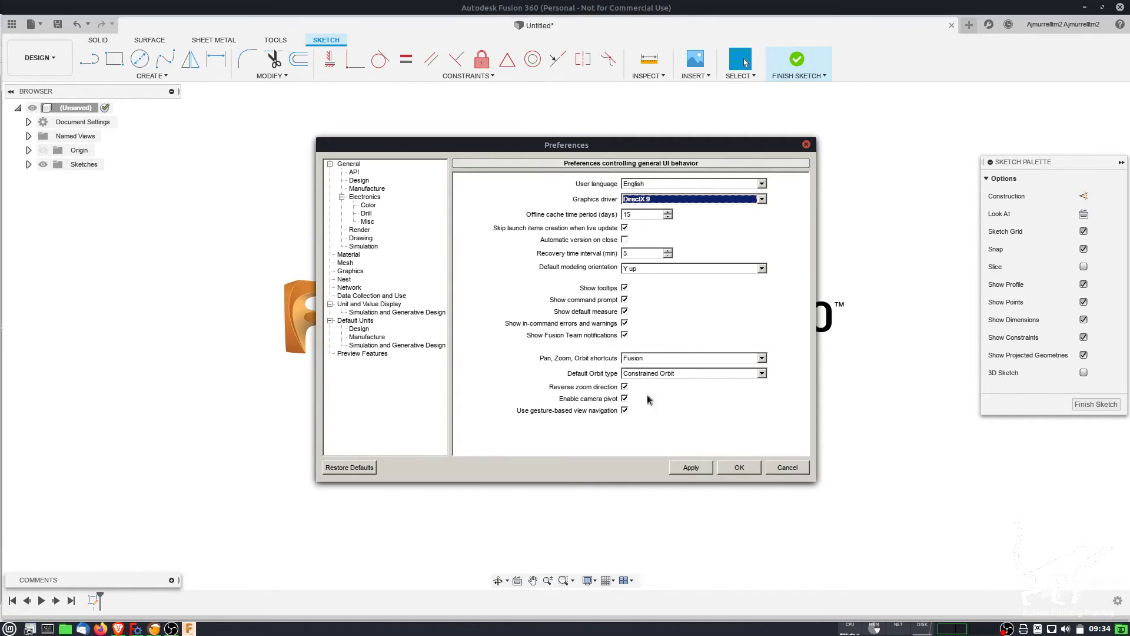
left_click(703, 468)
left_click(598, 330)
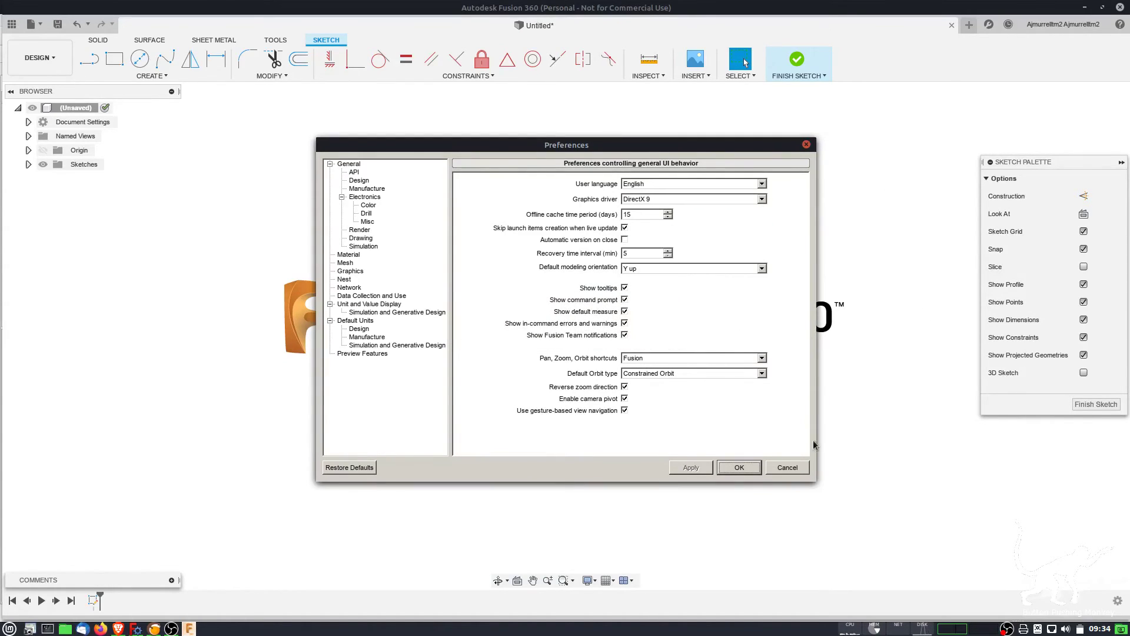
left_click(740, 468)
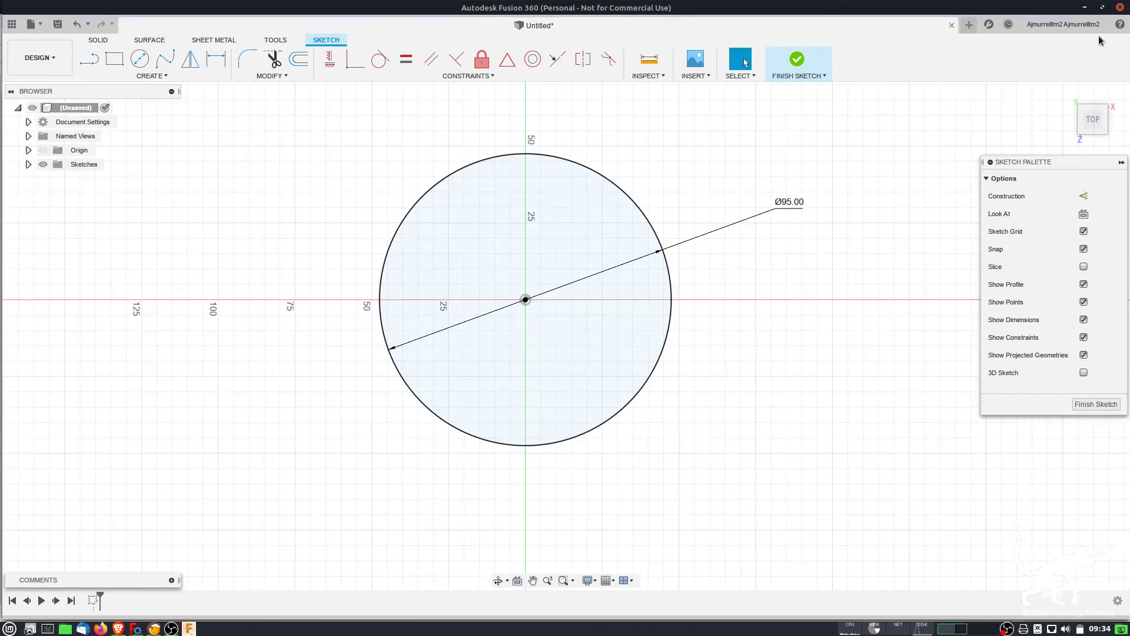
Close Fusion 360 without saving the untitled design and relaunch Autodesk Fusion 360 from Lutris.
left_click(1121, 7)
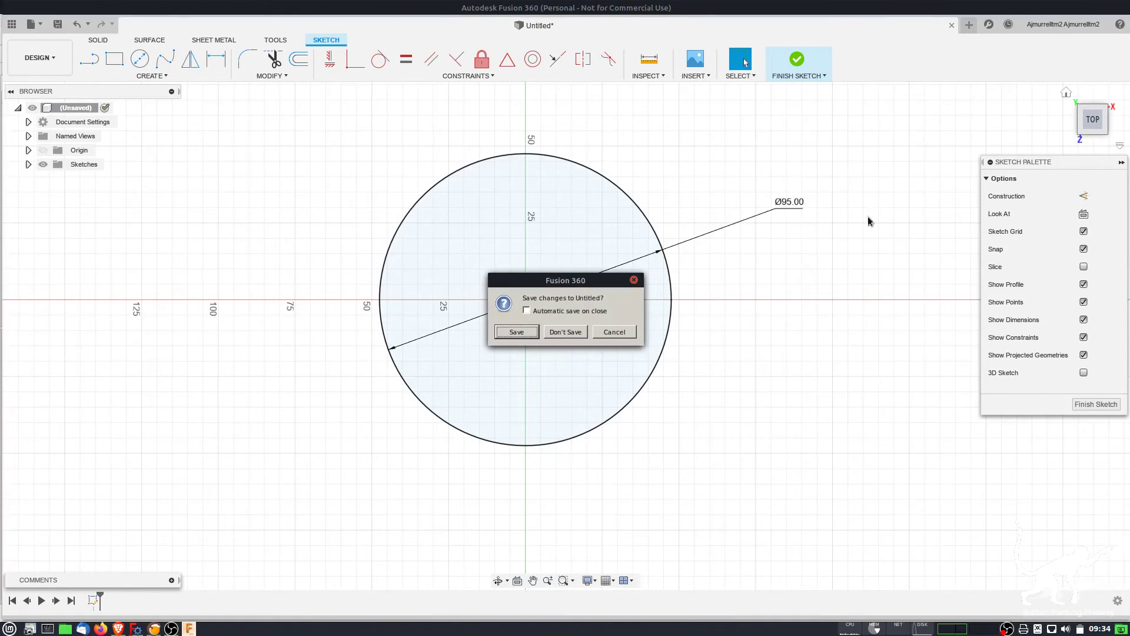
left_click(567, 332)
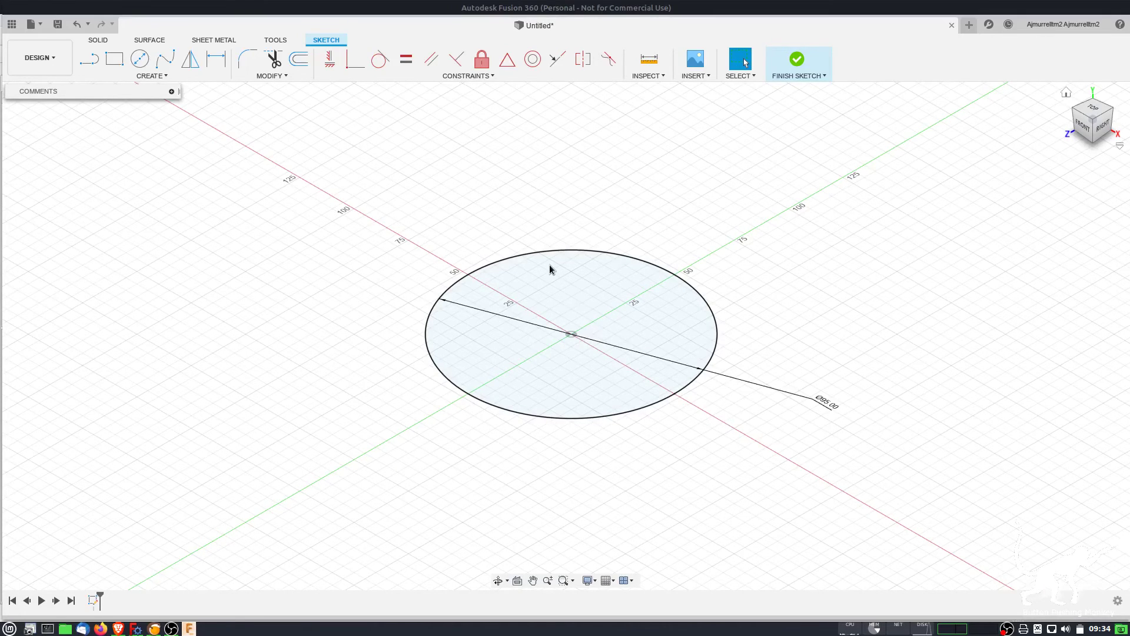
key("alt+Tab")
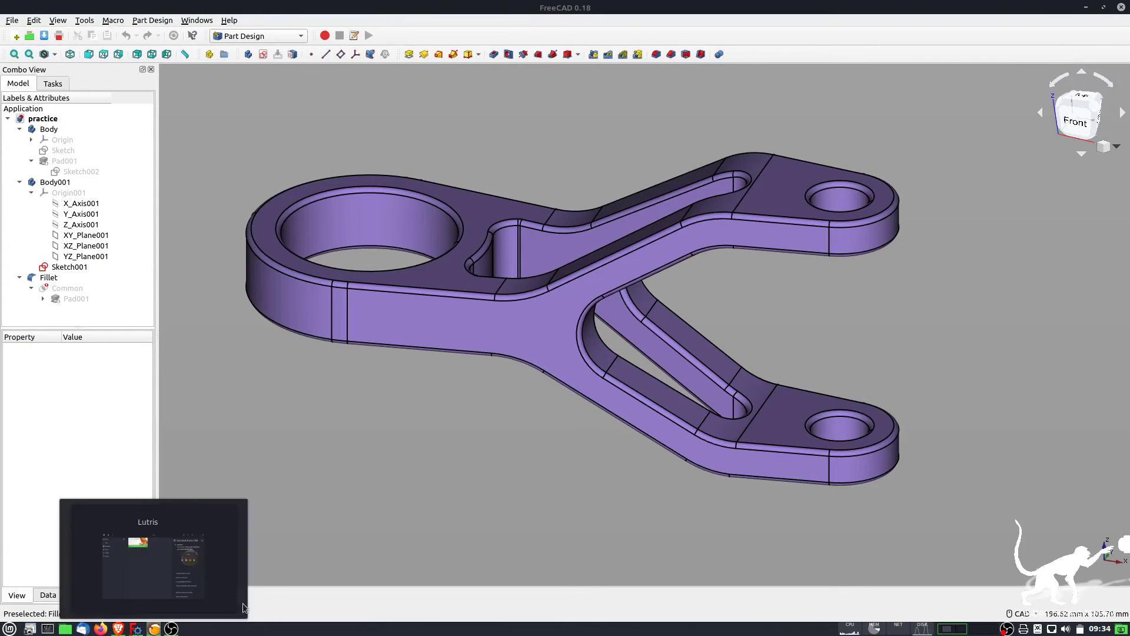
left_click(154, 629)
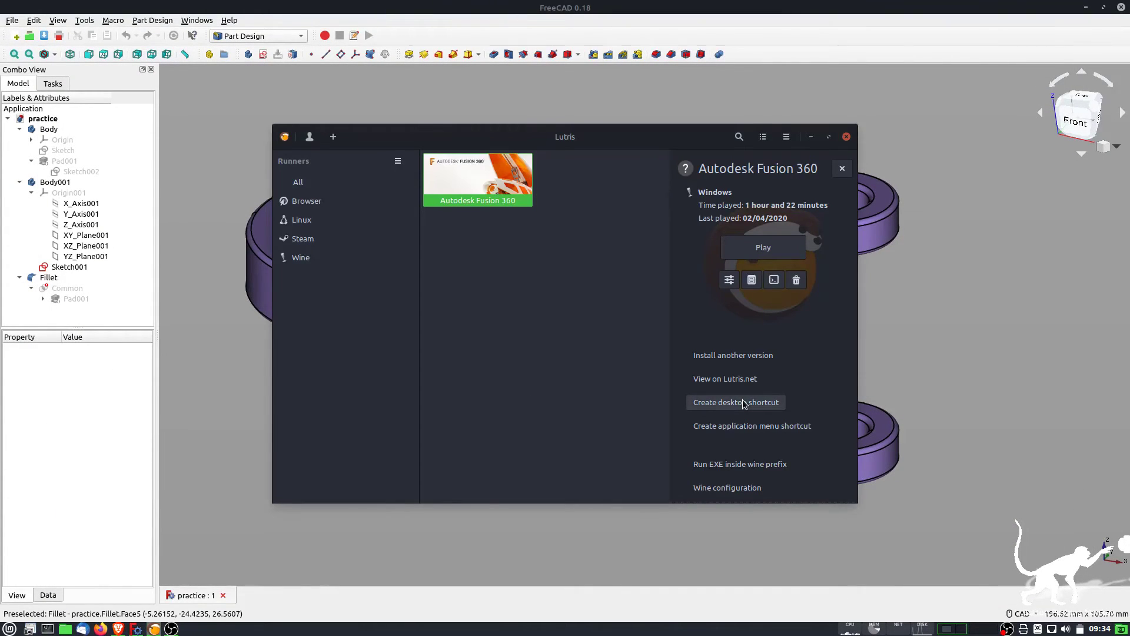
left_click(742, 252)
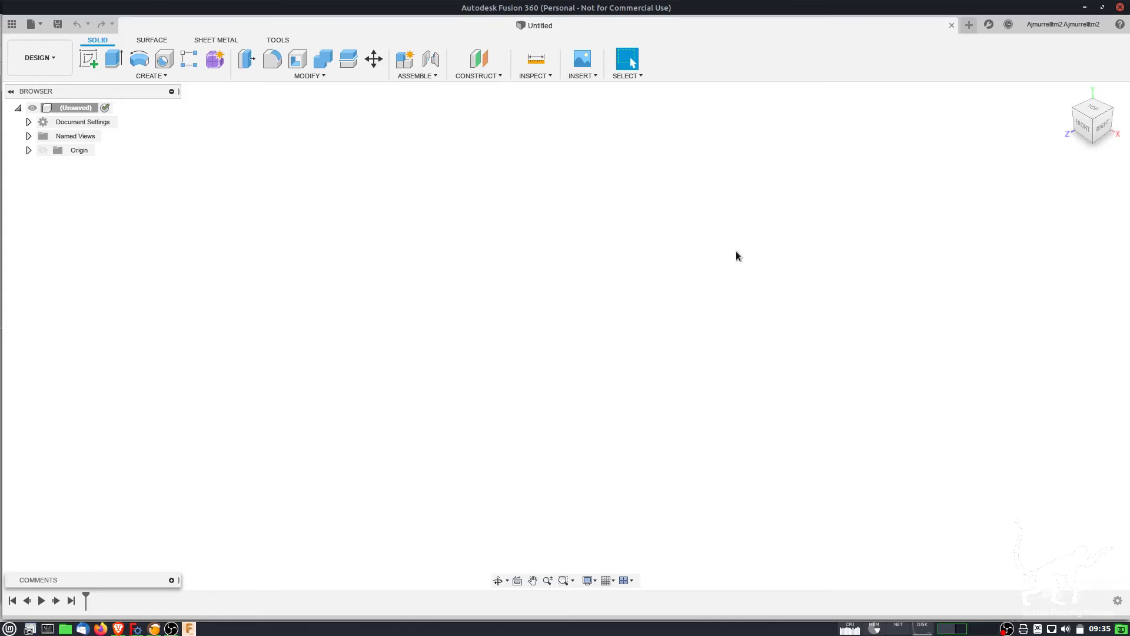
left_click(28, 150)
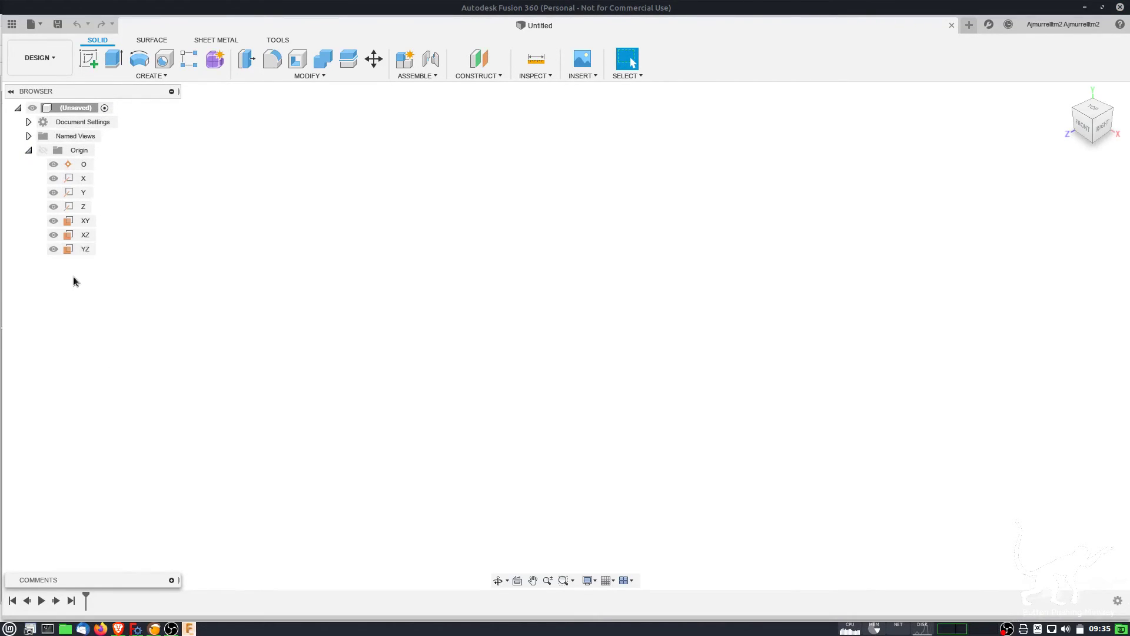
left_click(30, 151)
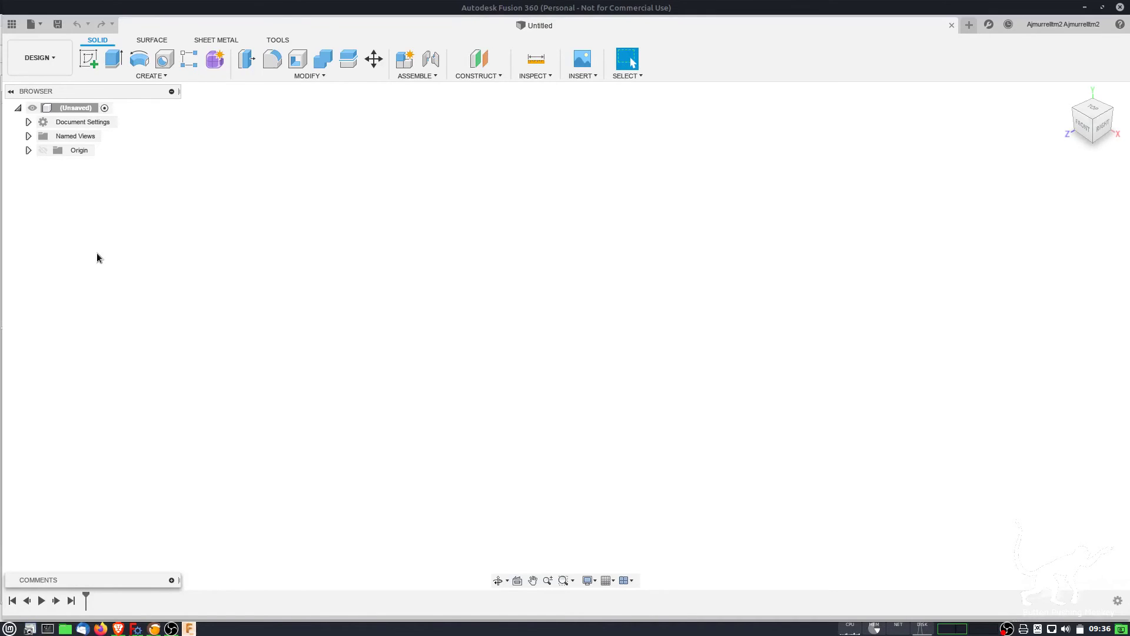
left_click(28, 150)
left_click(28, 150)
left_click(28, 136)
left_click(29, 136)
left_click(11, 92)
left_click(10, 93)
left_click(27, 150)
left_click(28, 150)
left_click(153, 628)
left_click(153, 628)
left_click(118, 629)
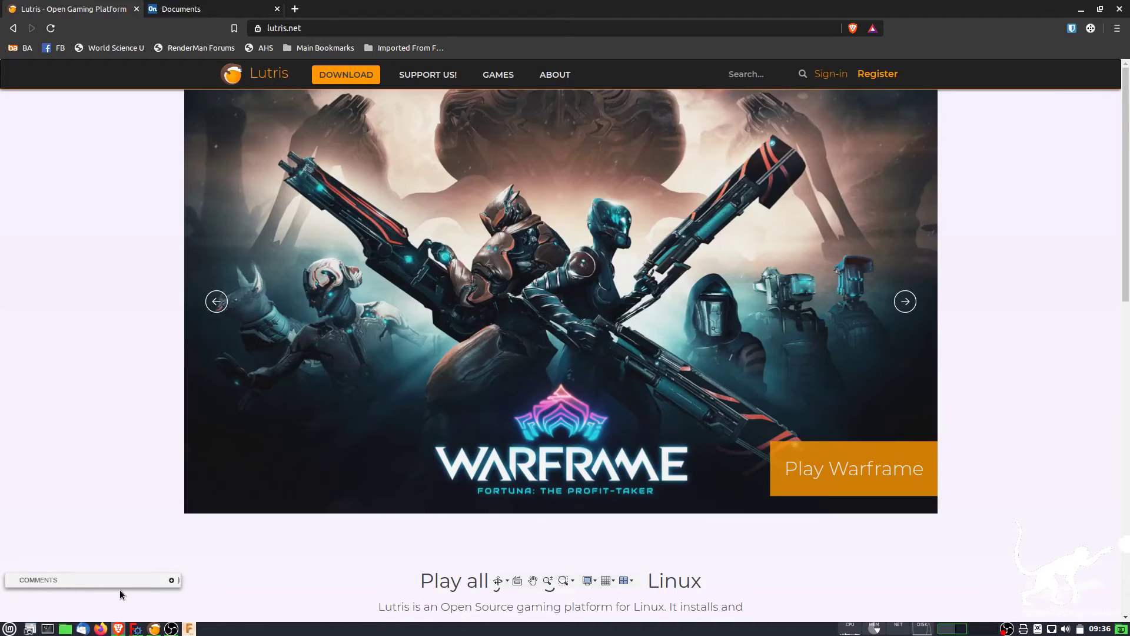
left_click(187, 630)
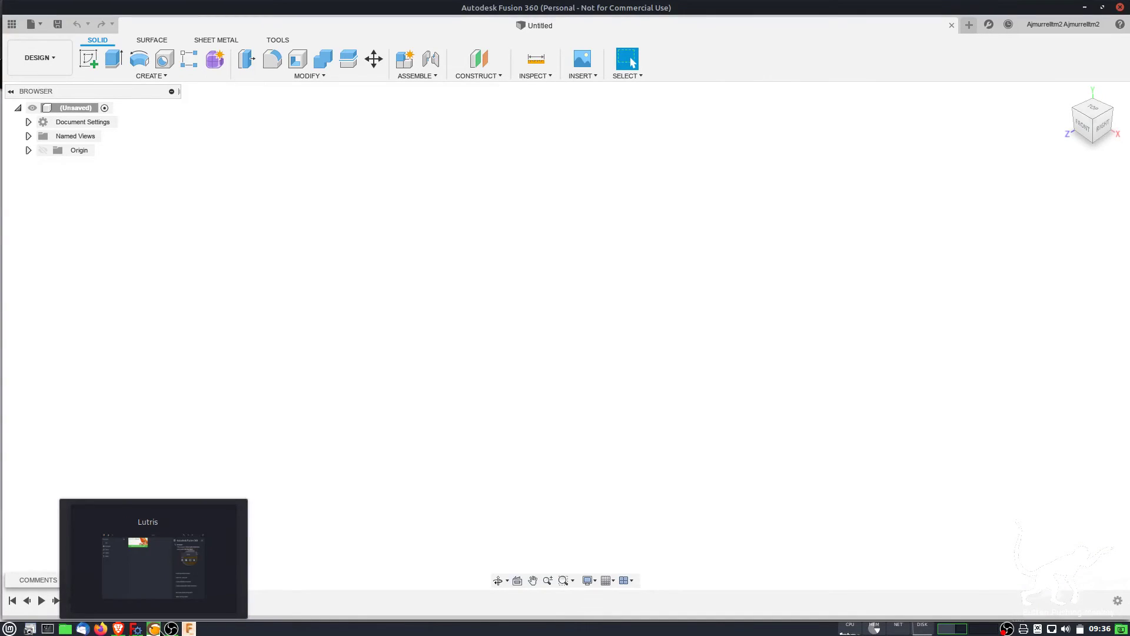
left_click(118, 629)
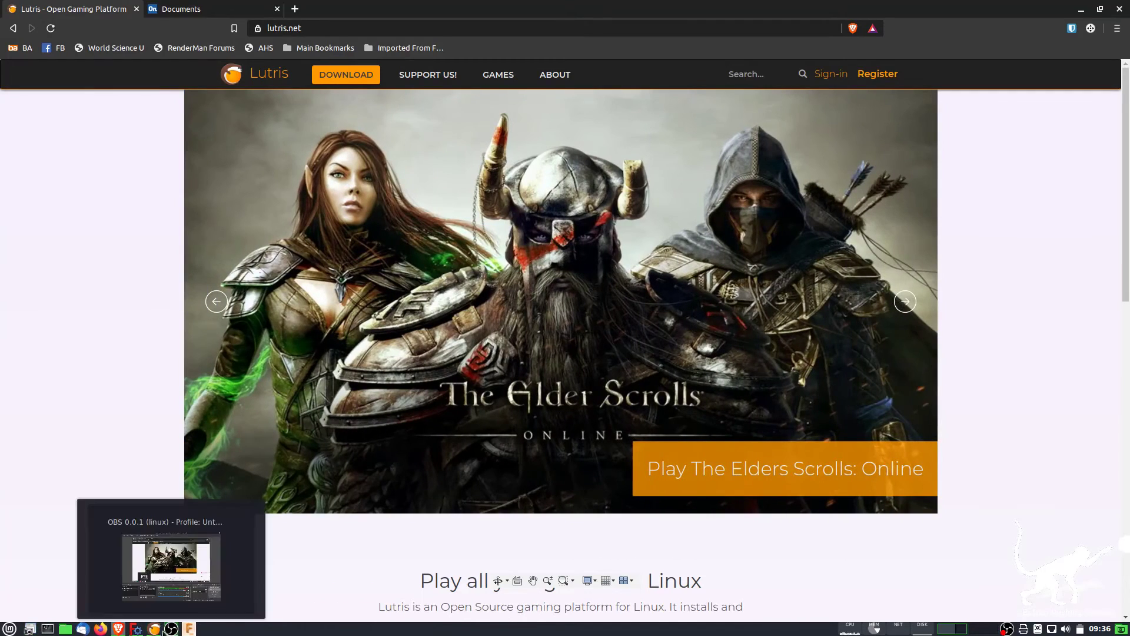
left_click(189, 628)
Start a sketch on the horizontal origin plane, draw a circle about 115 mm in diameter centred on the origin, and select it.
left_click(88, 59)
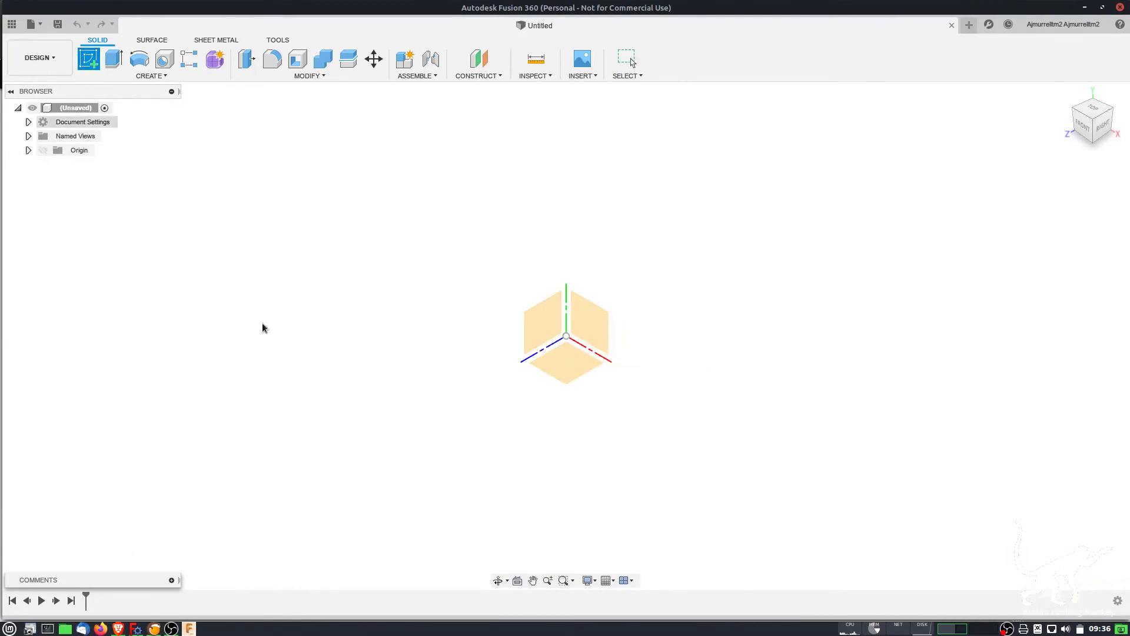
left_click(588, 361)
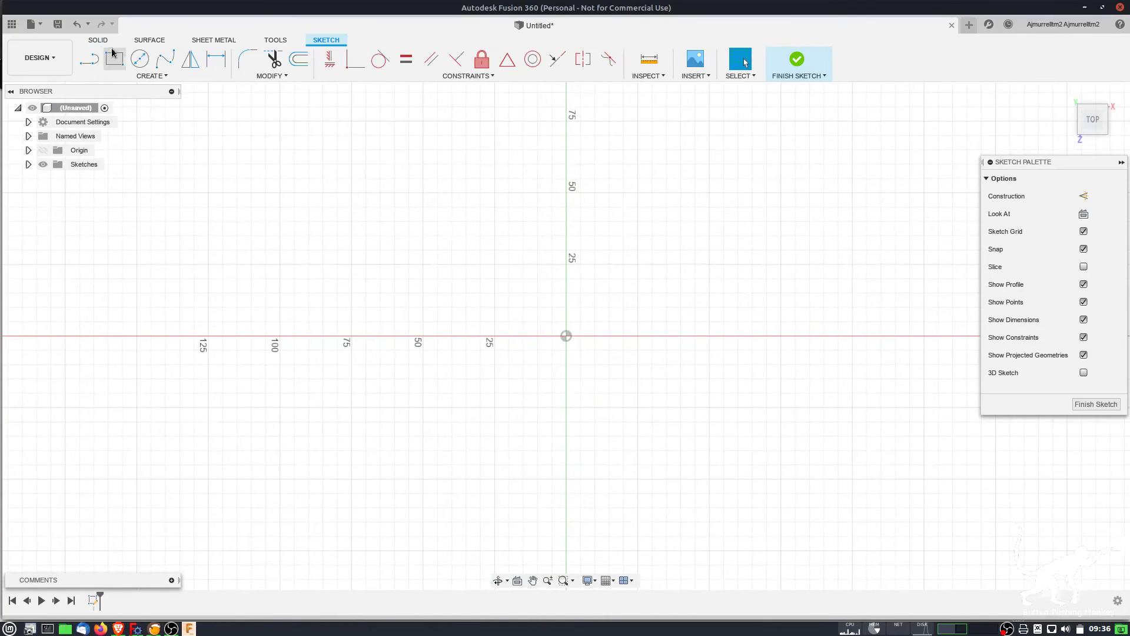
left_click(139, 59)
left_click(566, 335)
left_click(731, 317)
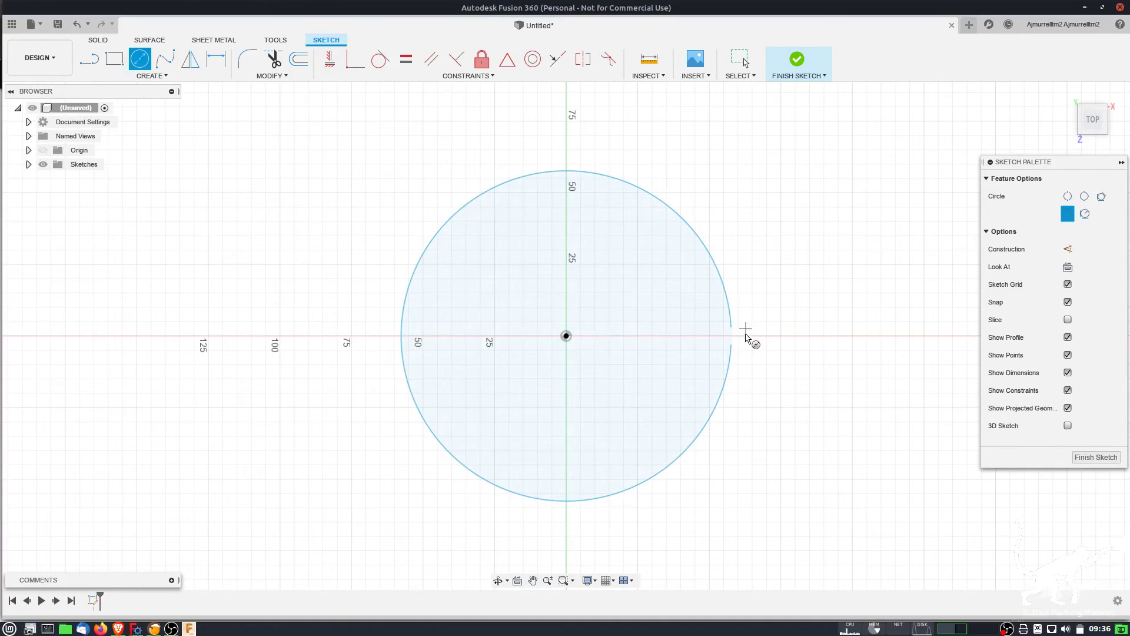
right_click(777, 197)
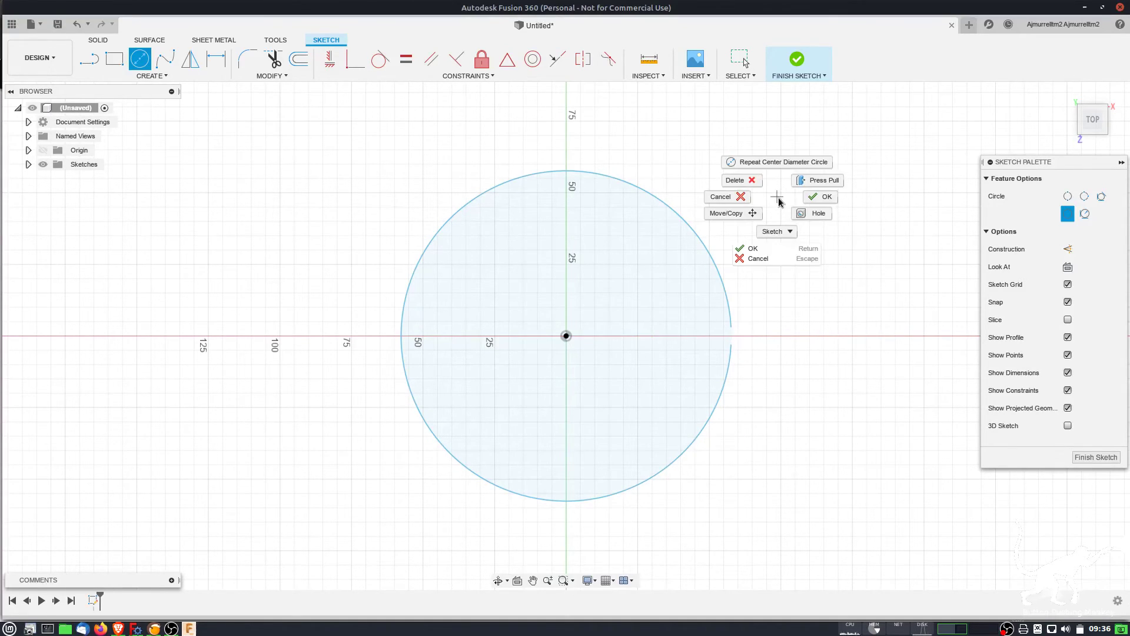
left_click(824, 196)
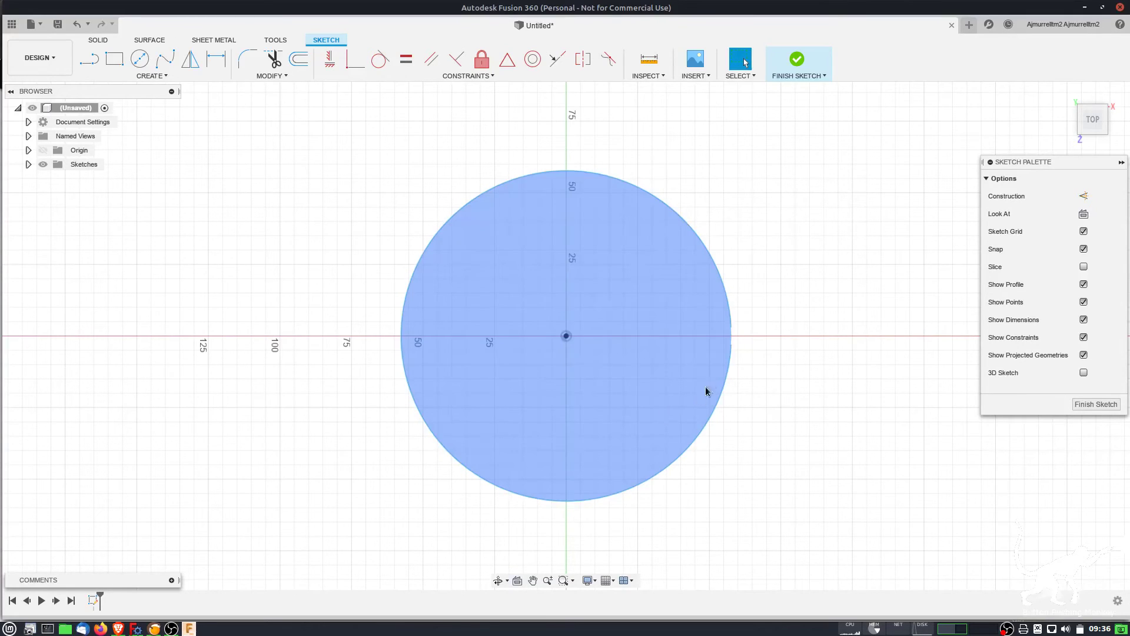
left_click(729, 308)
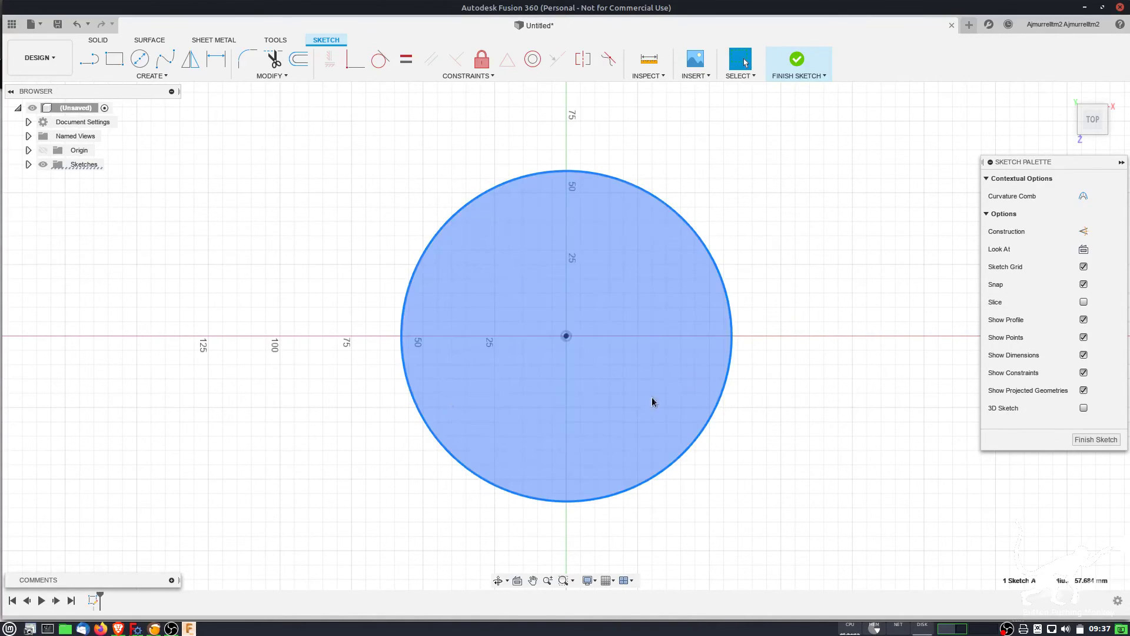
Dimension the circle's diameter to 115 mm.
left_click(216, 59)
left_click(693, 240)
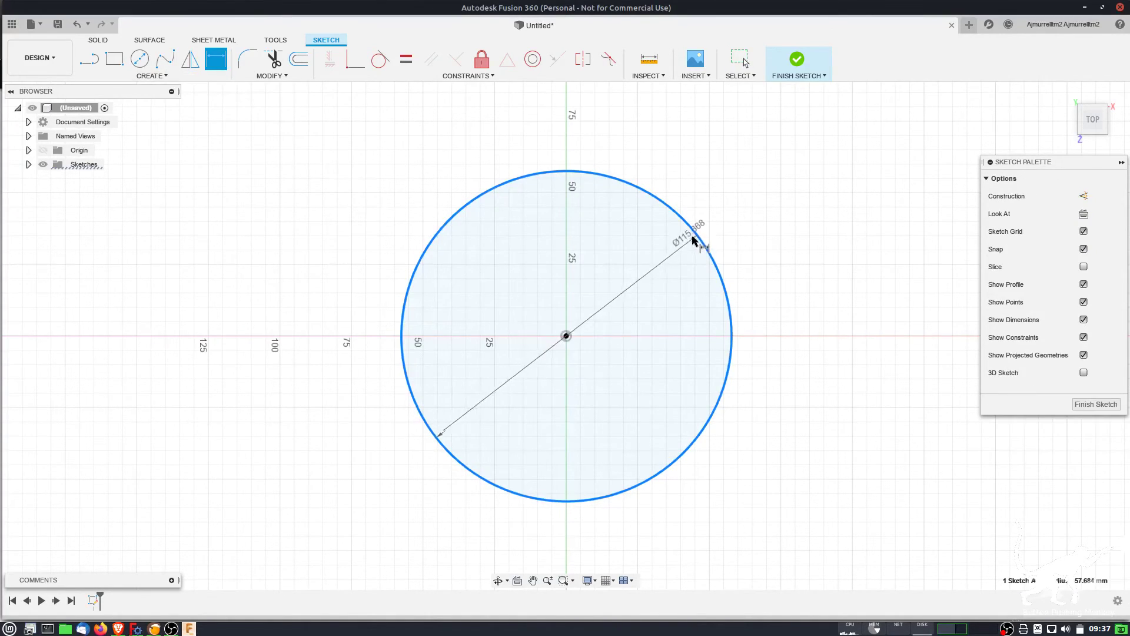
left_click(752, 209)
type("115")
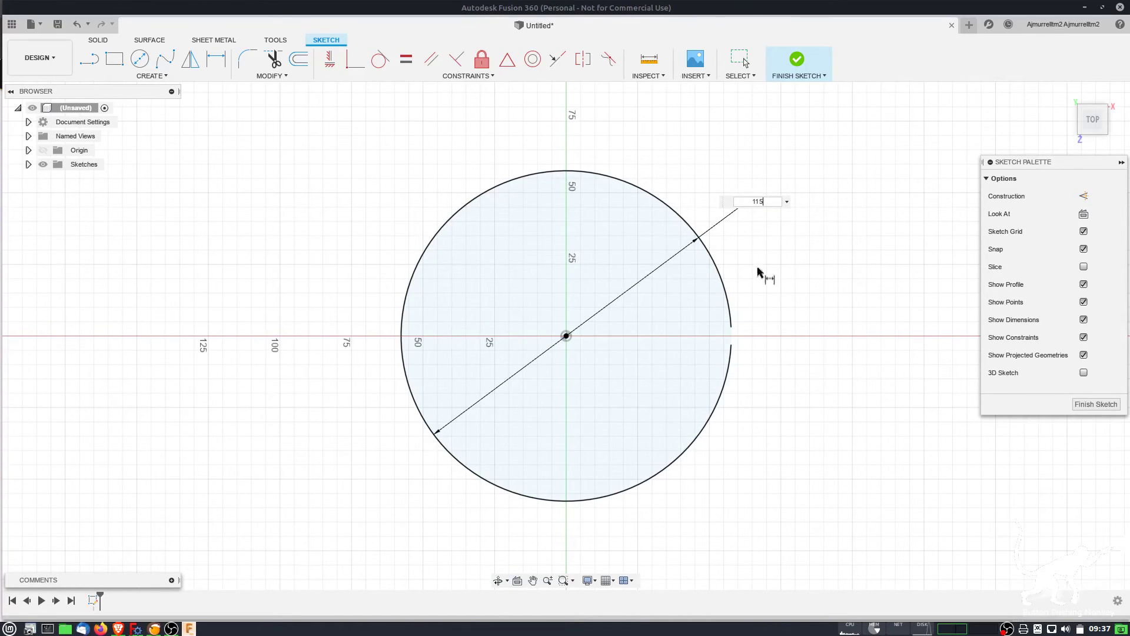
key("Return")
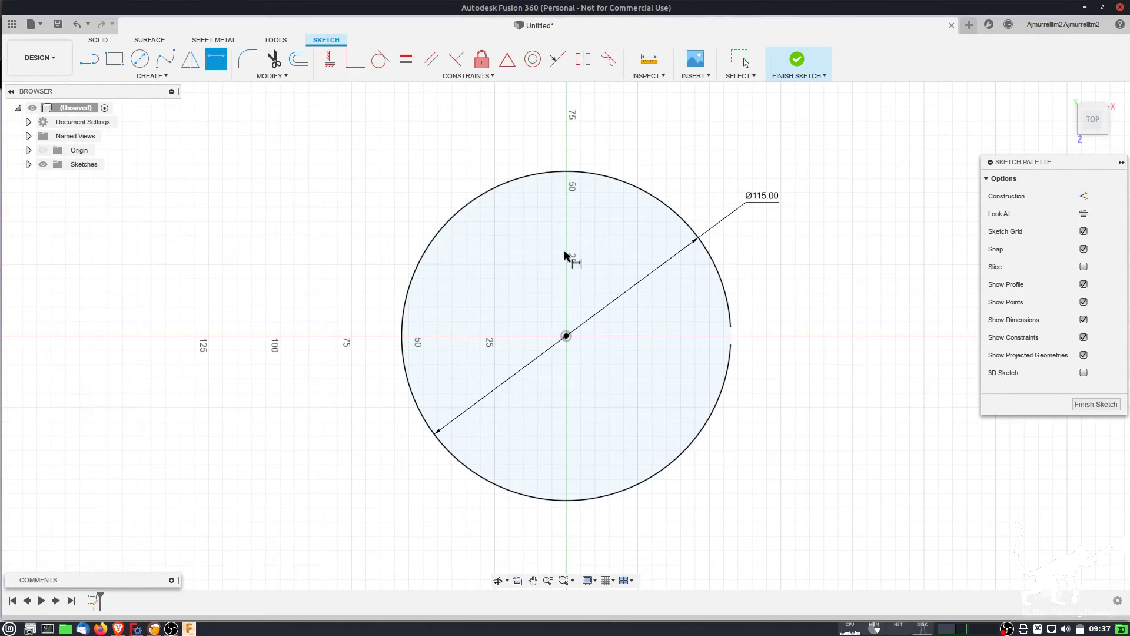
Draw a smaller circle centred on the origin inside the first one and dimension its diameter to 75 mm.
left_click(139, 59)
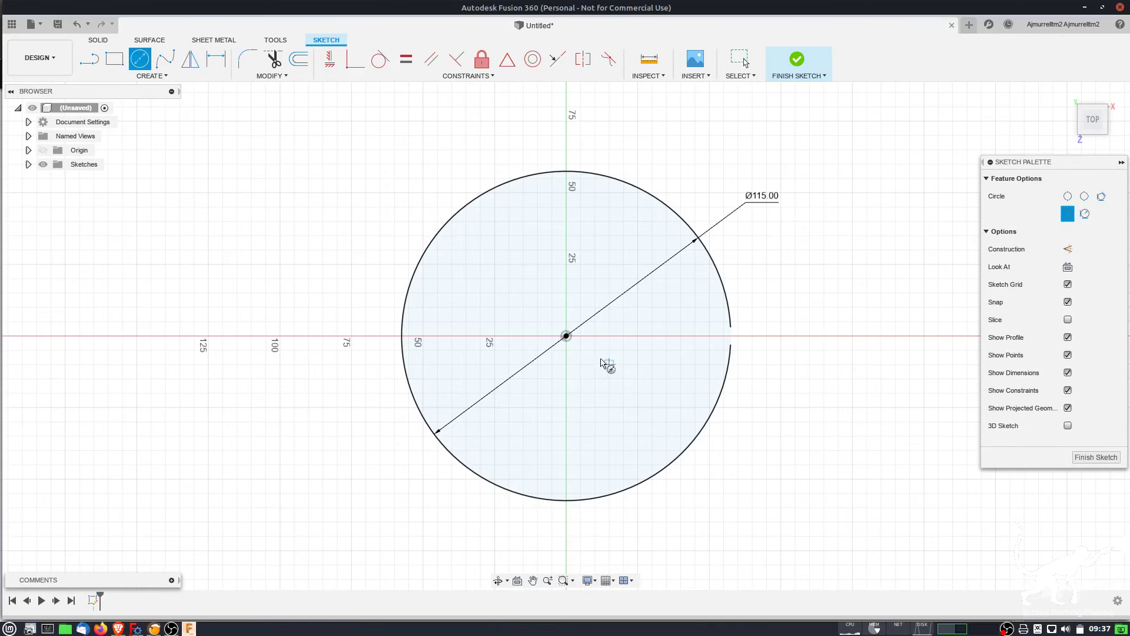
left_click(566, 335)
left_click(659, 410)
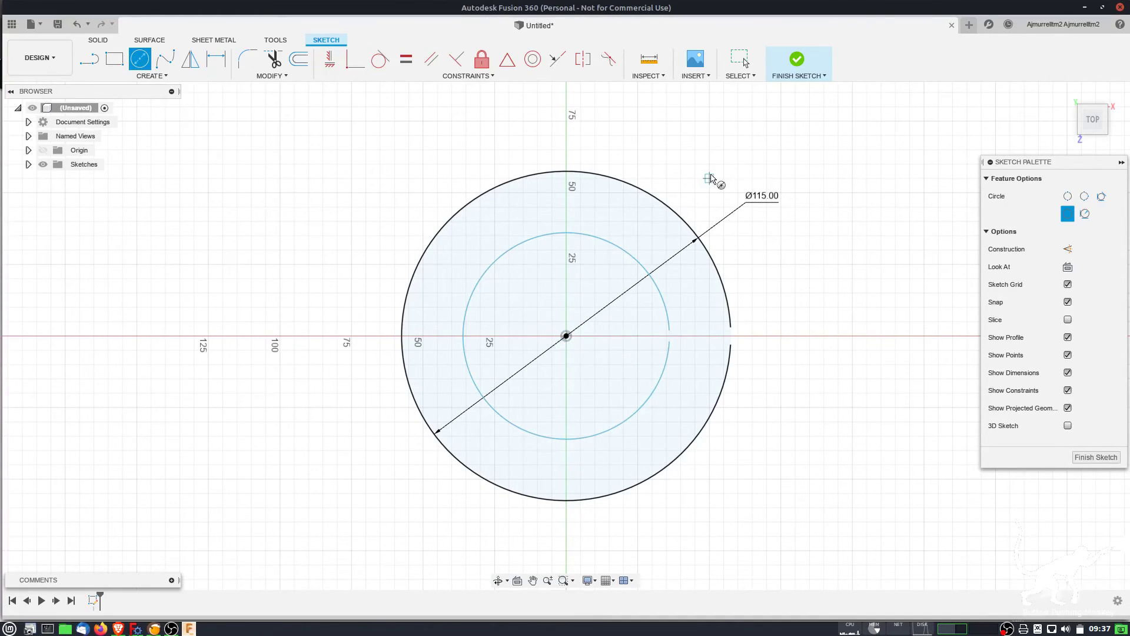
left_click(216, 59)
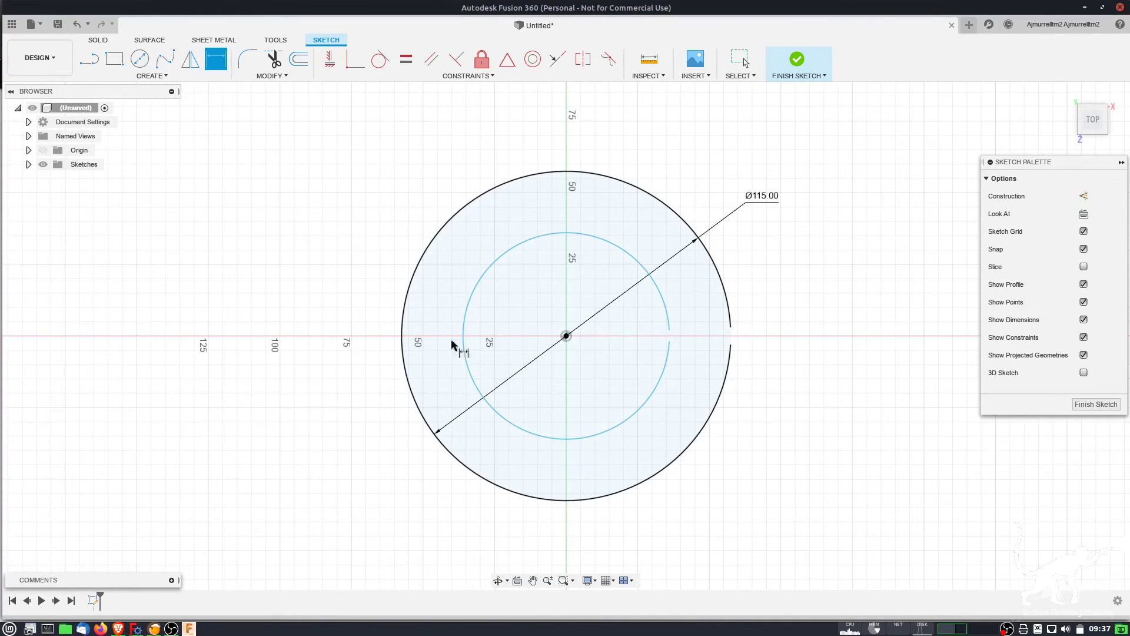
left_click(626, 255)
left_click(825, 347)
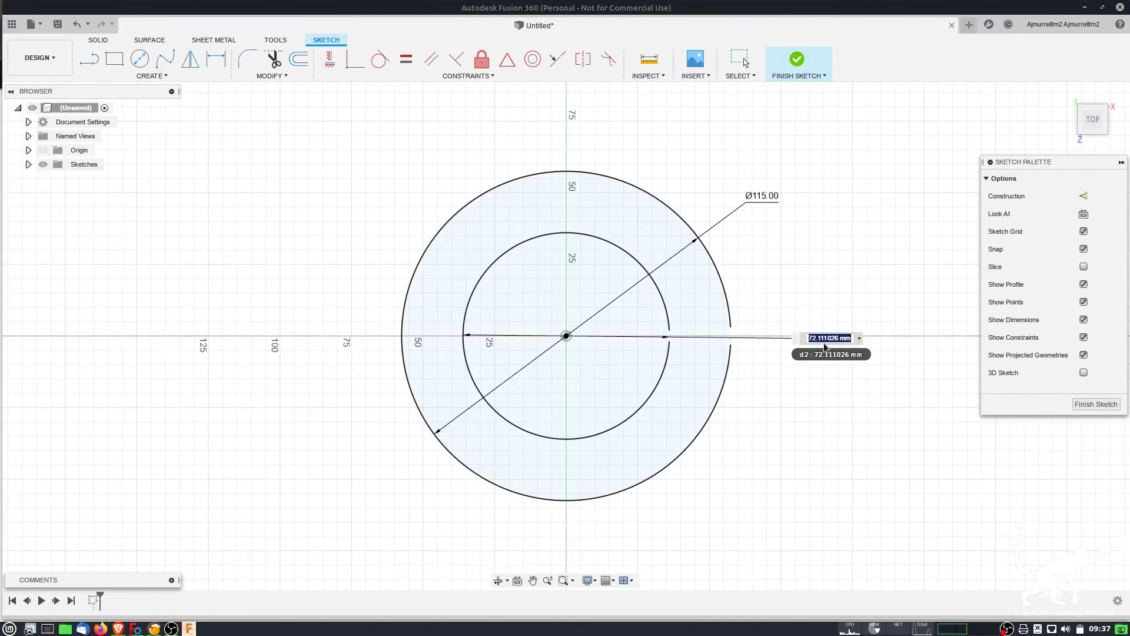
type("75")
key("Return")
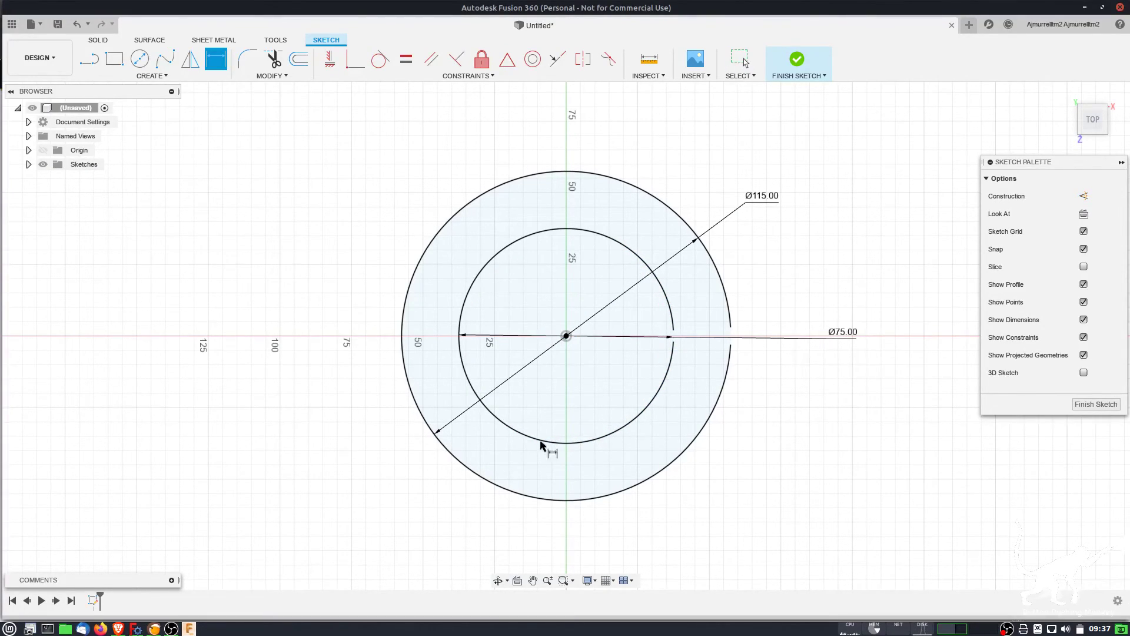
right_click(324, 171)
left_click(273, 170)
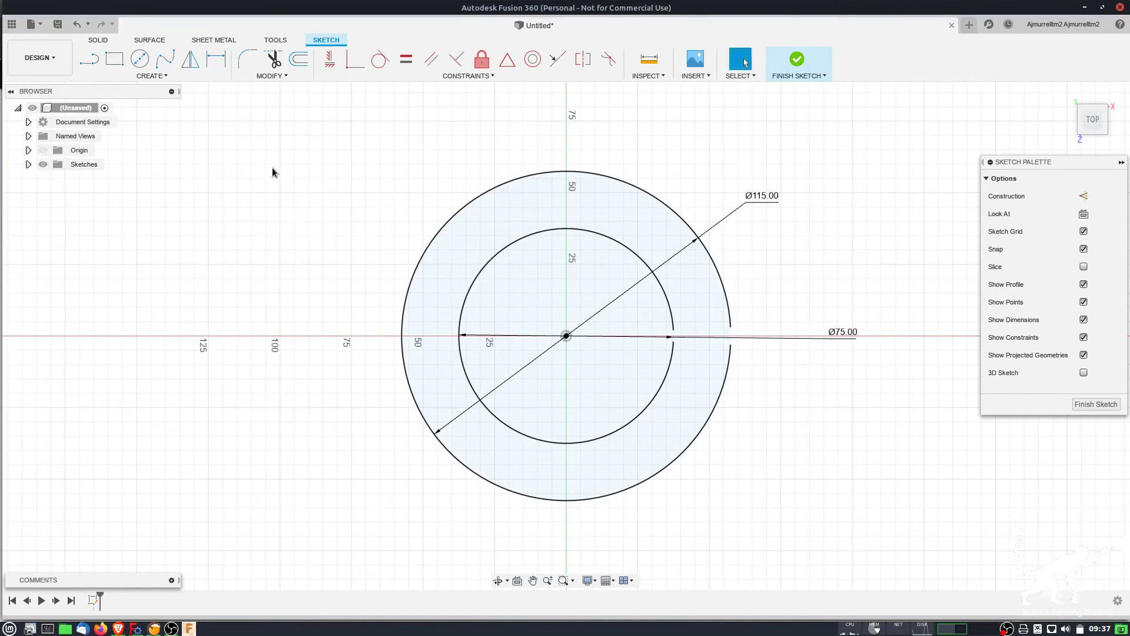
Sketch a closed four-sided outline with lines, about 50 mm wide and 40 mm high, to the upper left of the circles.
key("l")
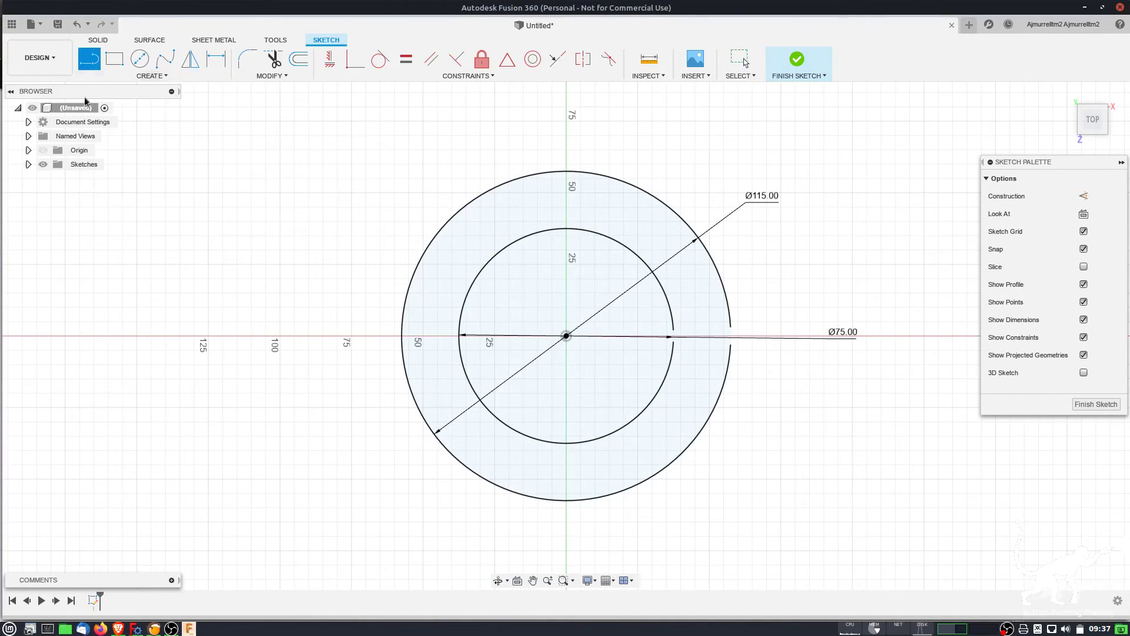
left_click(215, 150)
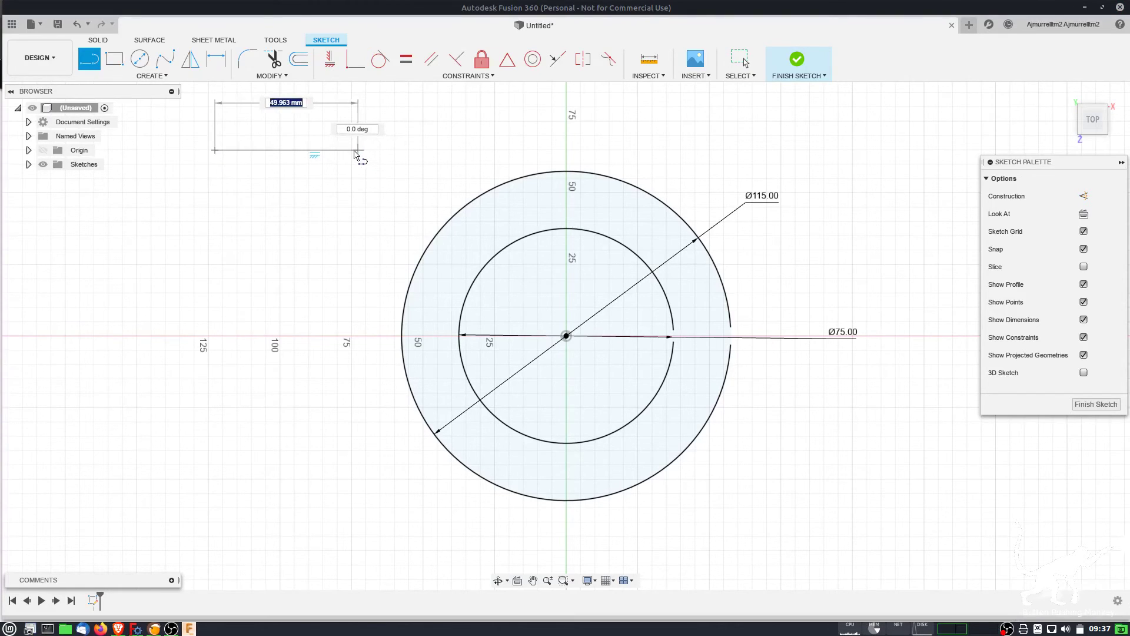
left_click(352, 150)
left_click(352, 263)
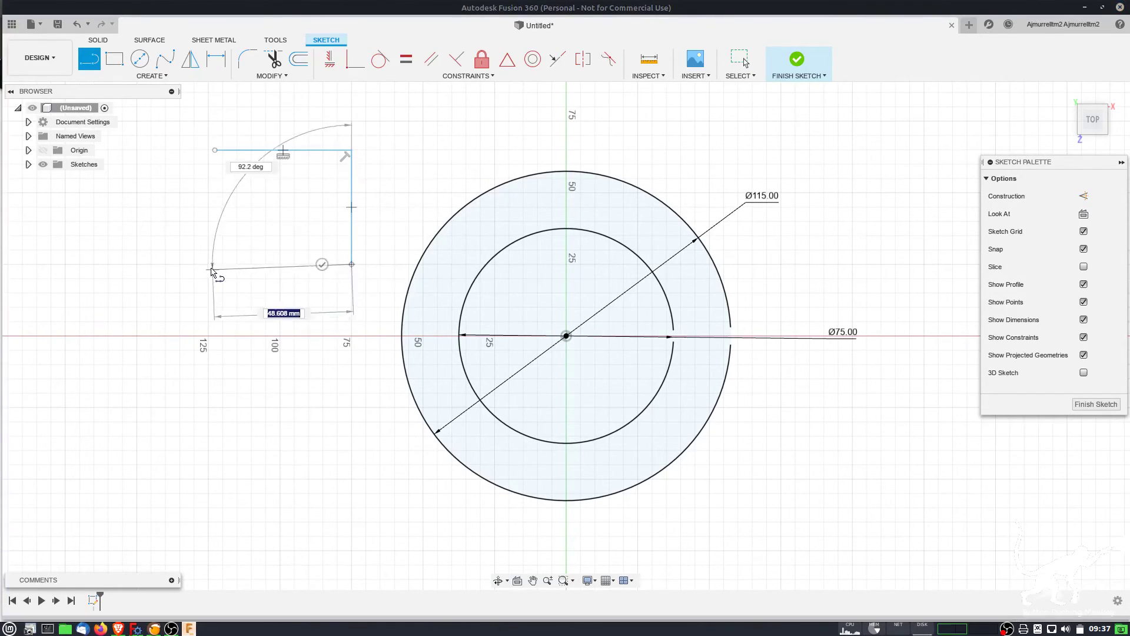
left_click(209, 264)
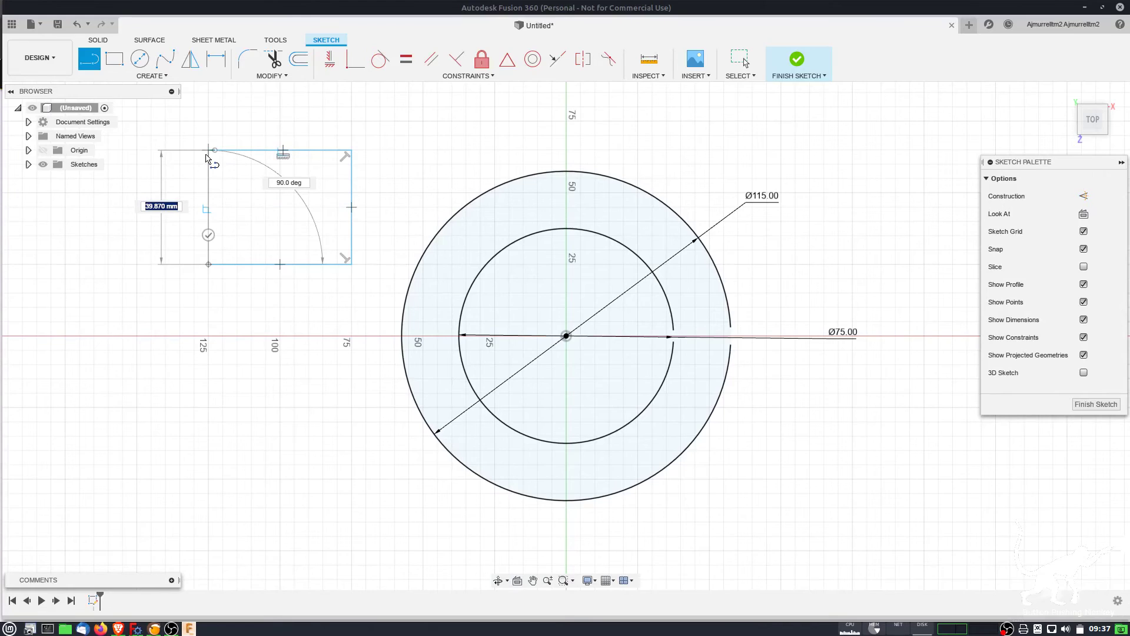
left_click(214, 150)
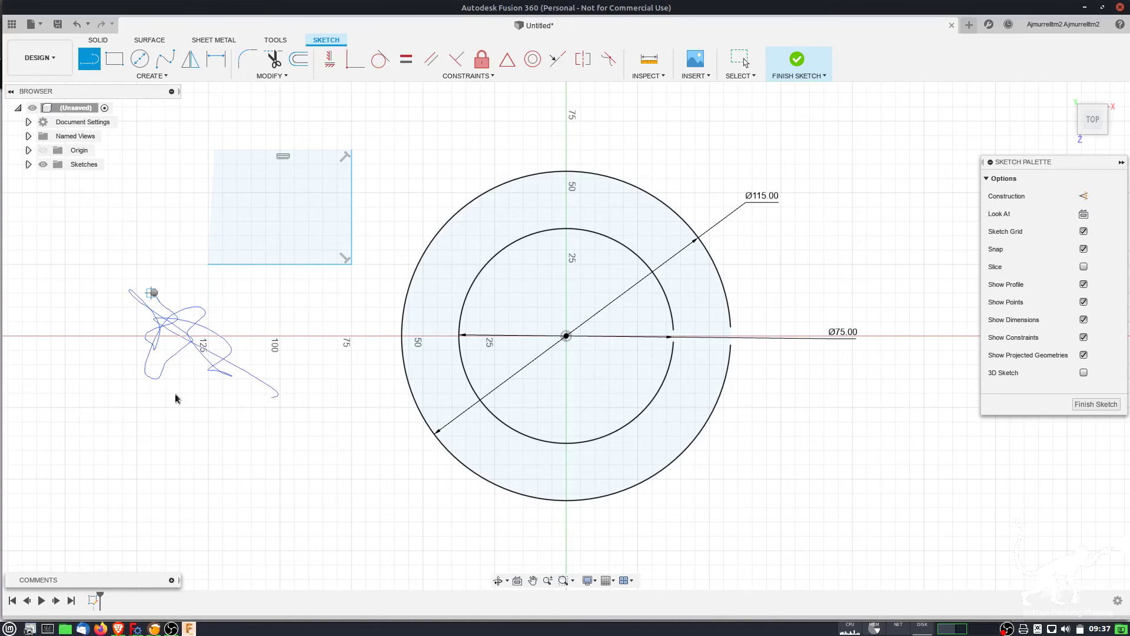
right_click(177, 355)
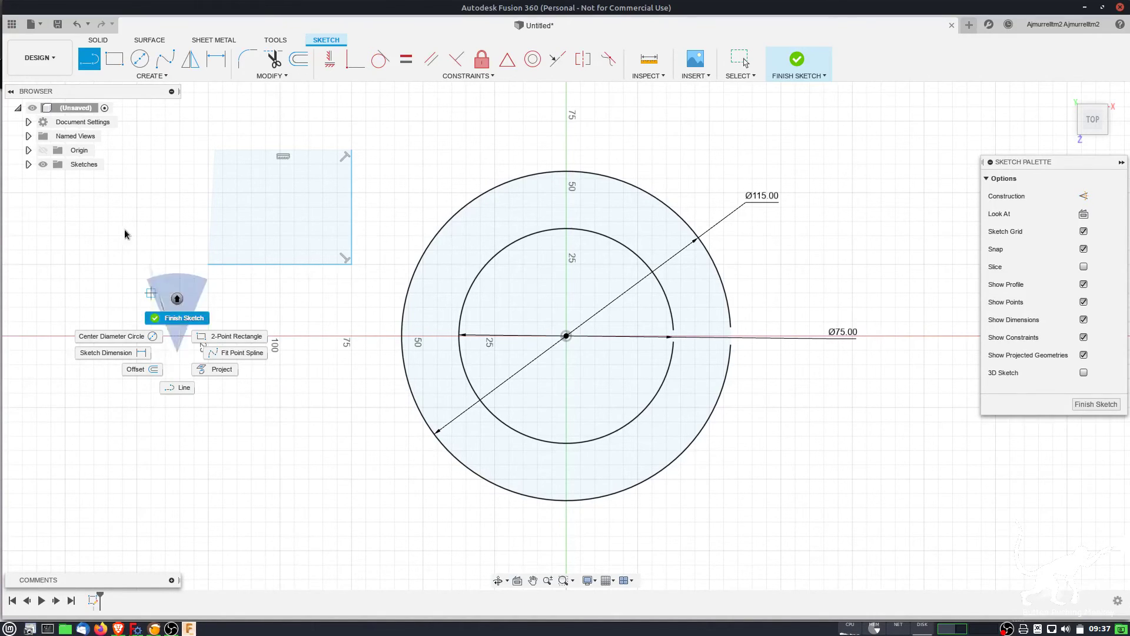
left_click(151, 292)
right_click(174, 330)
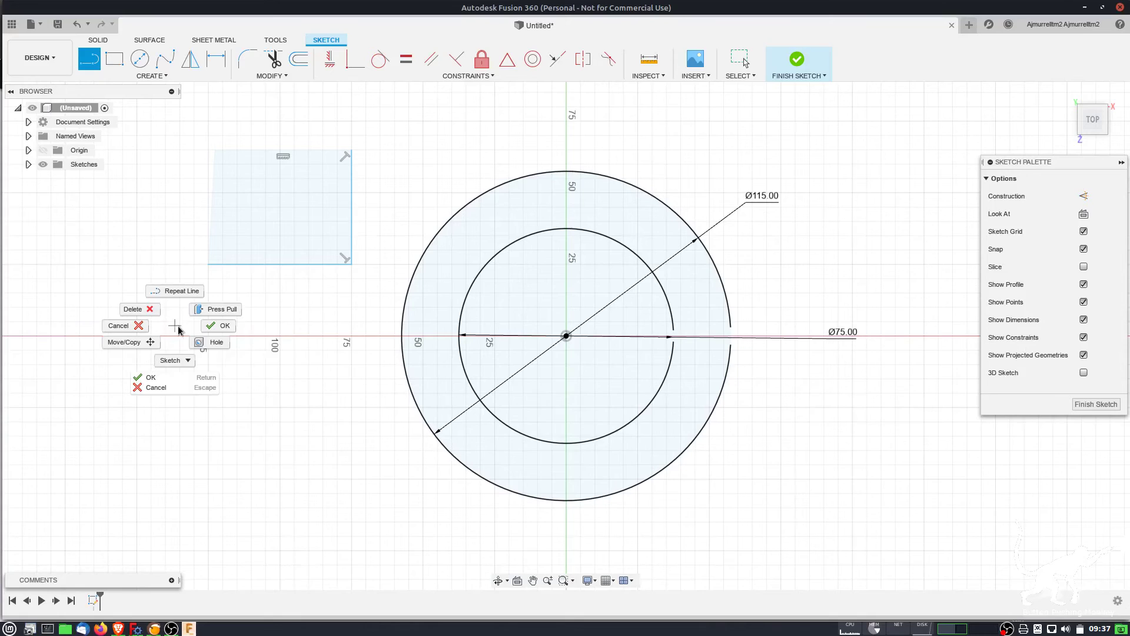
left_click(222, 324)
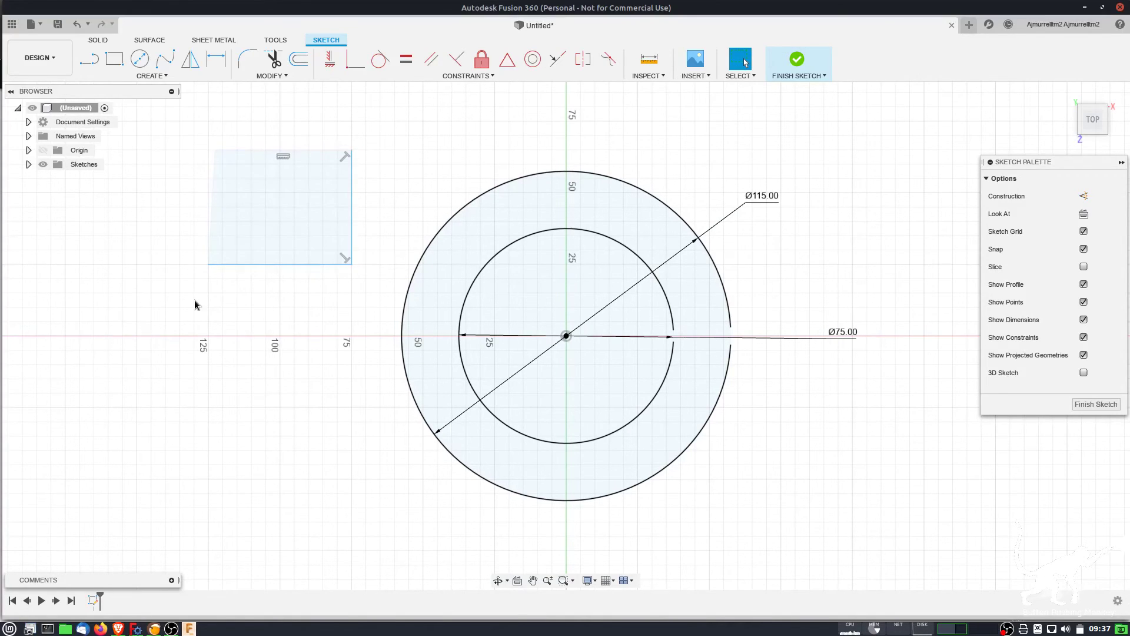
Dimension the four-sided outline's right edge to 39 mm and its bottom edge to 49 mm.
left_click(221, 63)
left_click(347, 189)
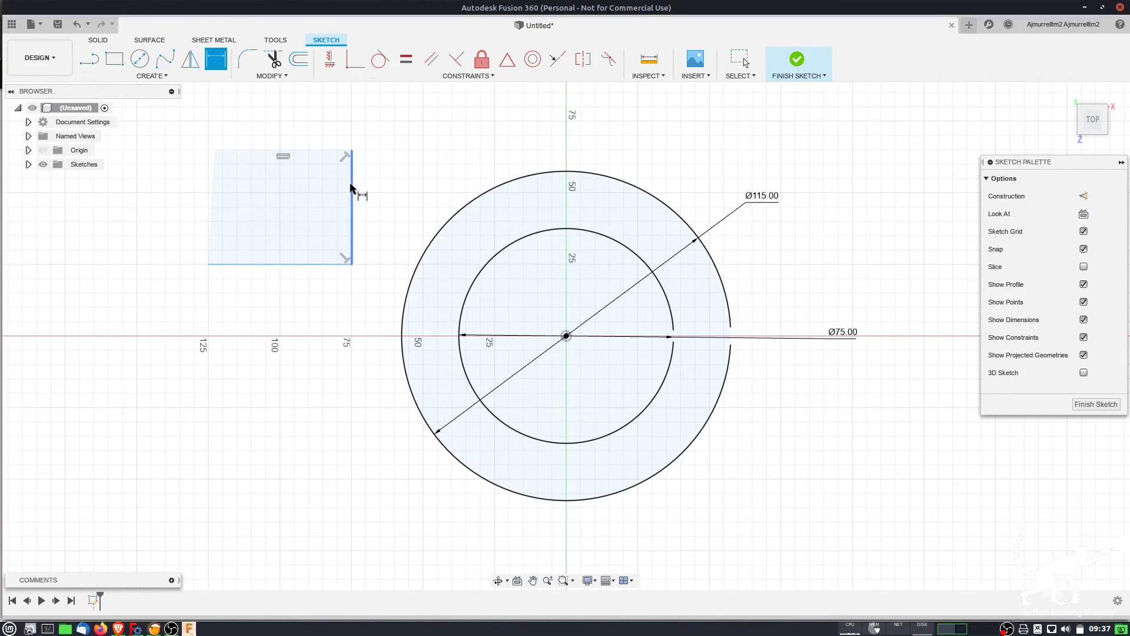
left_click(383, 178)
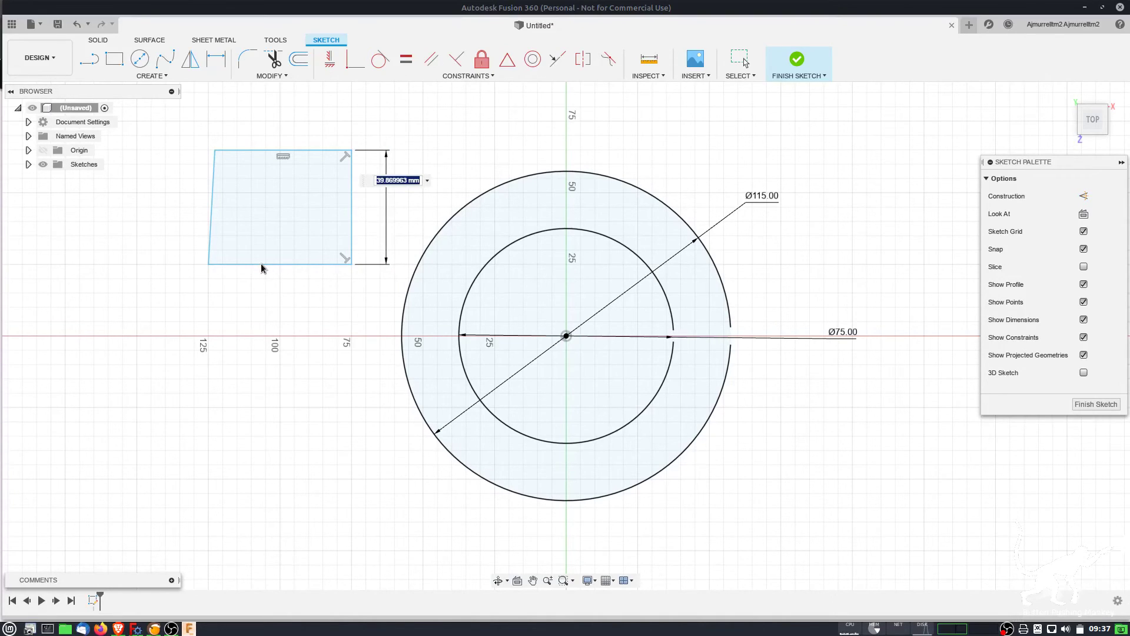
type("39")
key("Return")
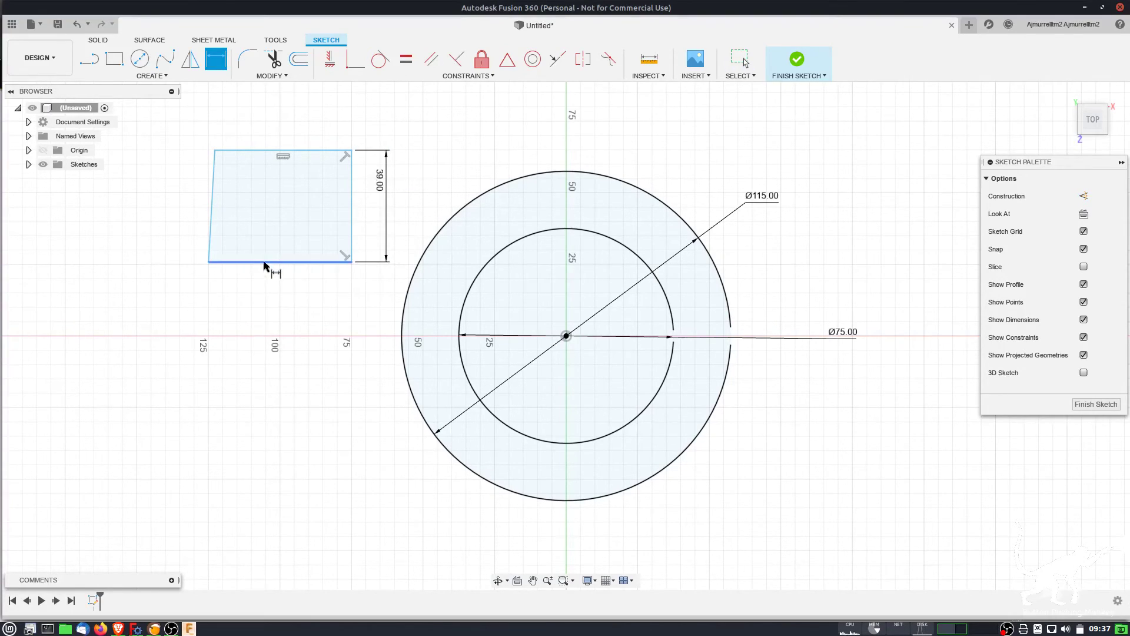
left_click(262, 266)
left_click(257, 285)
type("49")
key("Return")
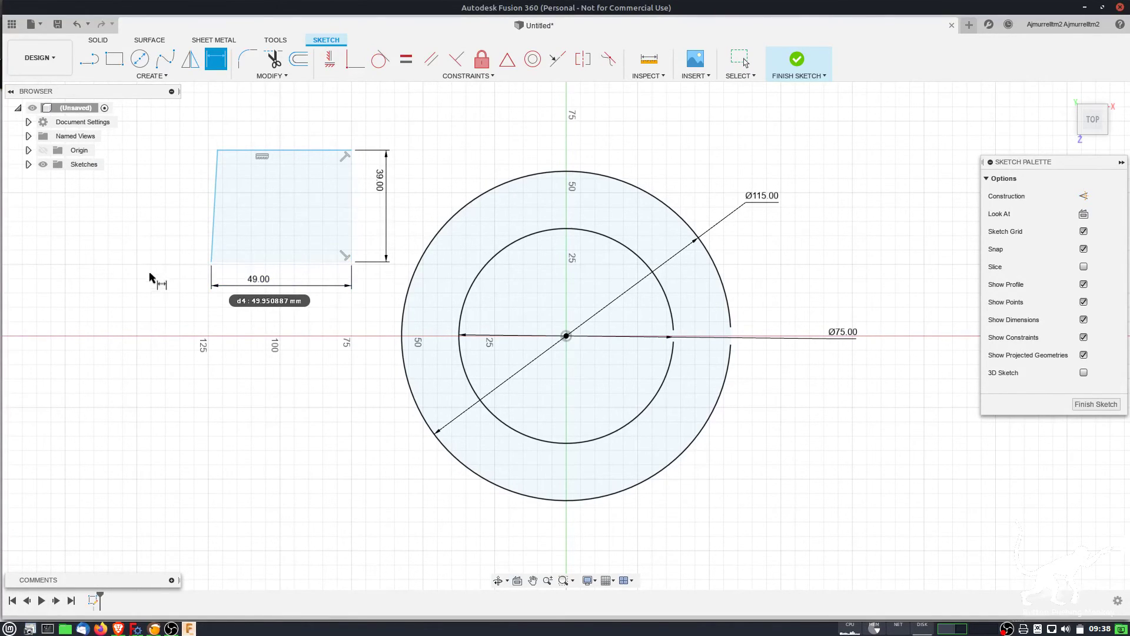
Dimension the angle between the outline's slanted left edge and its top edge to 93 degrees.
left_click(218, 181)
left_click(242, 151)
left_click(240, 208)
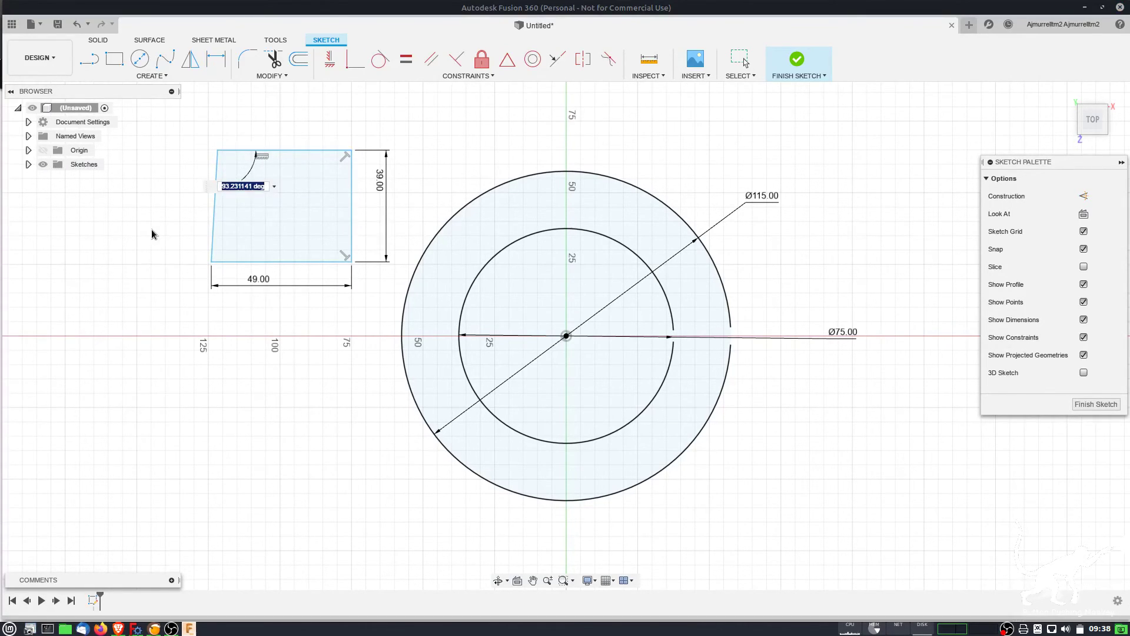
type("93")
key("Return")
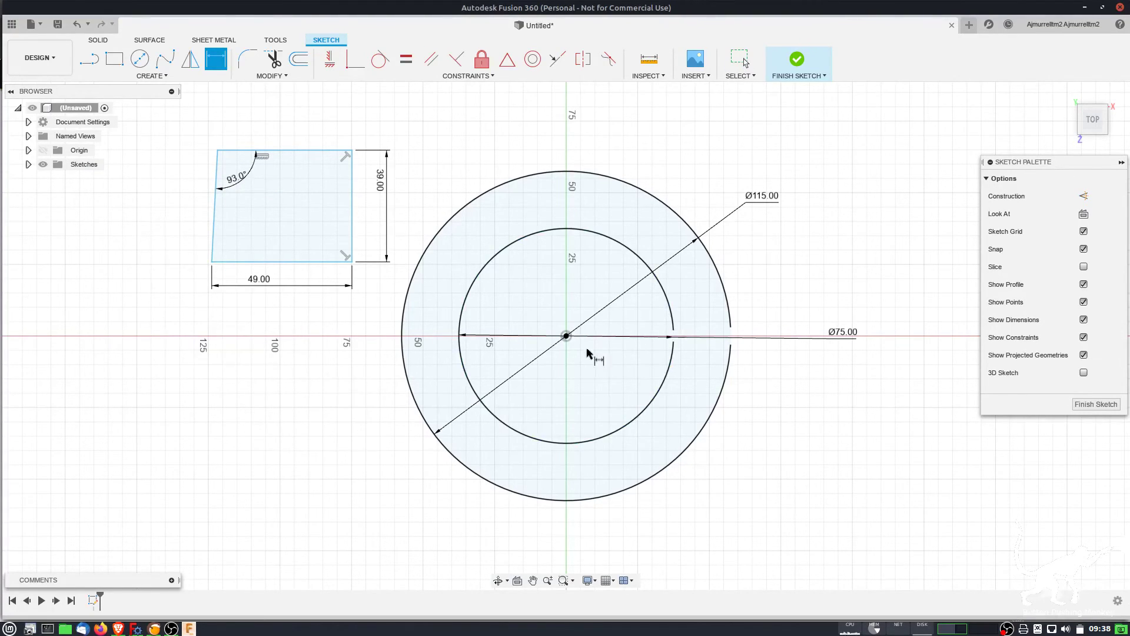
Dimension the horizontal distance from the origin to the outline's lower-right corner, keeping the distance as drawn.
left_click(567, 336)
left_click(352, 261)
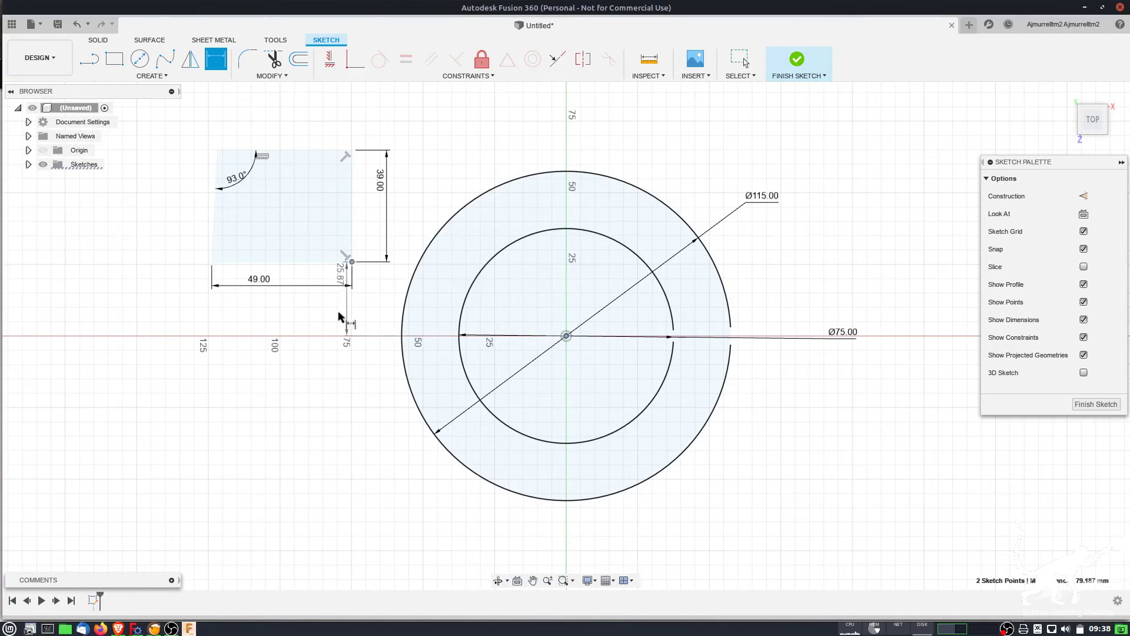
left_click(357, 401)
key("Return")
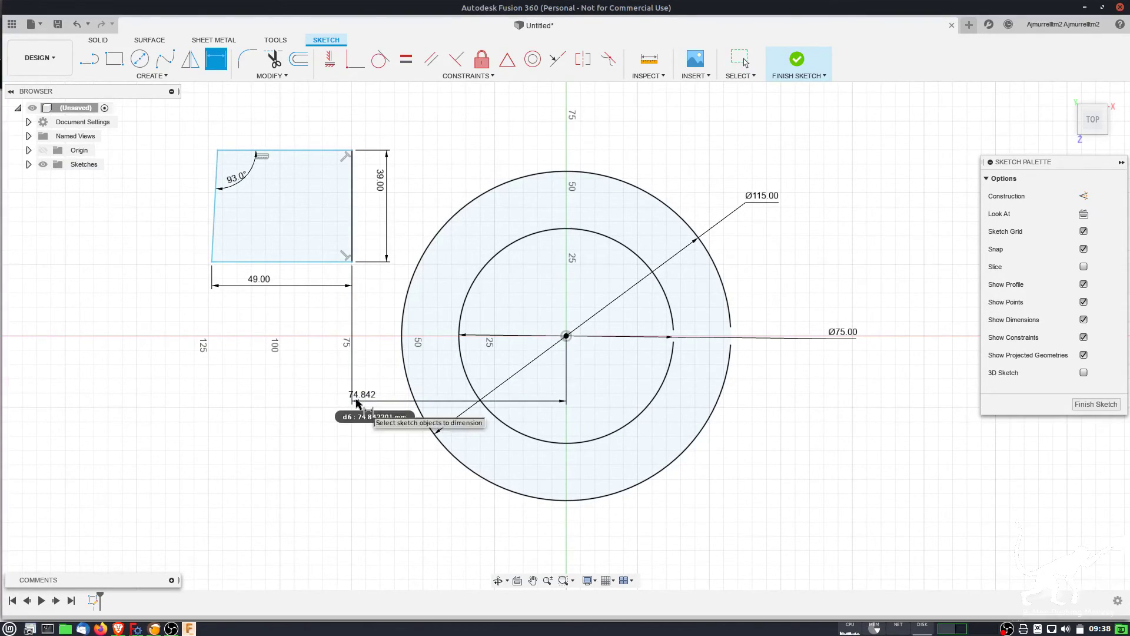
Dimension the vertical distance between the origin and the outline's lower-right corner to 25 mm.
left_click(566, 337)
left_click(352, 261)
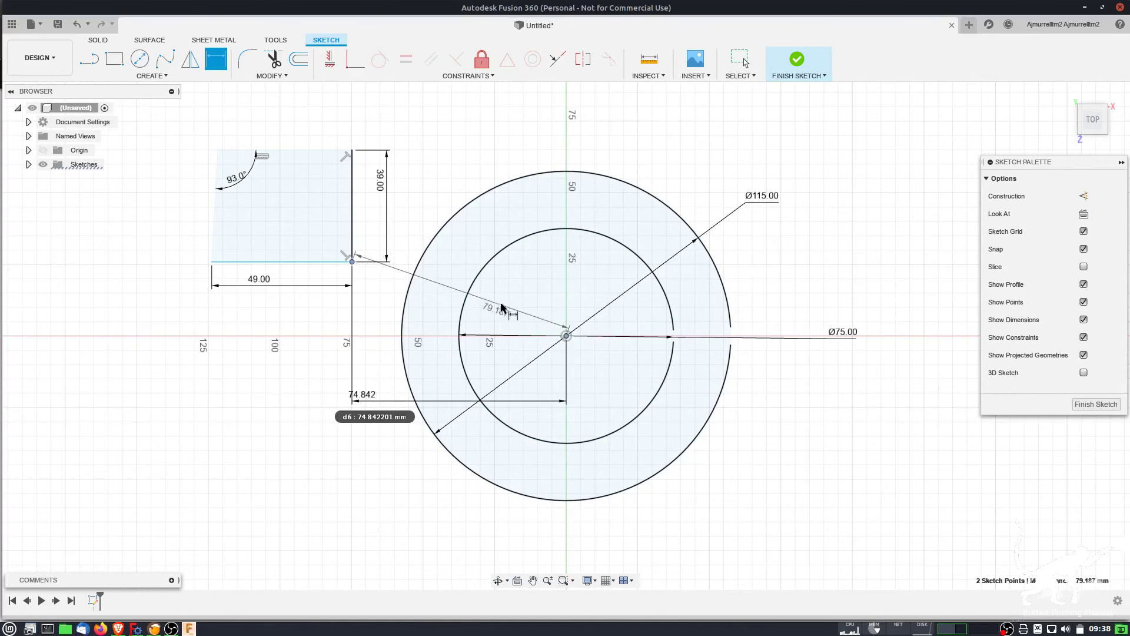
left_click(718, 297)
type("25")
key("Return")
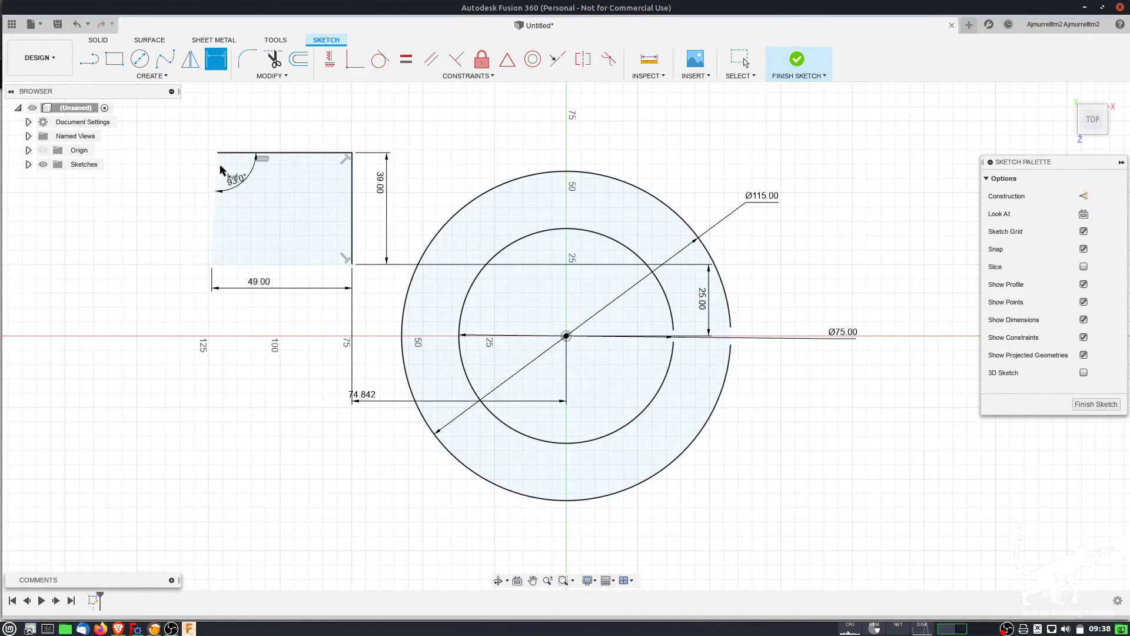
Finish the sketch and extrude the ring between the two circles 30 mm as a new body.
scroll(283, 222, "up", 2)
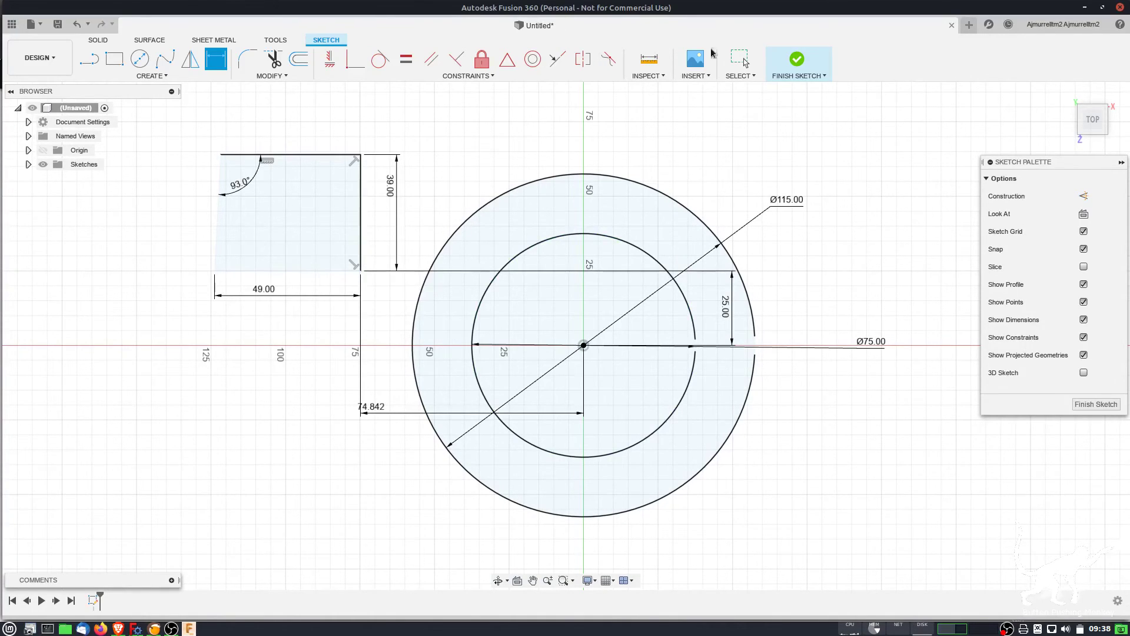
left_click(798, 59)
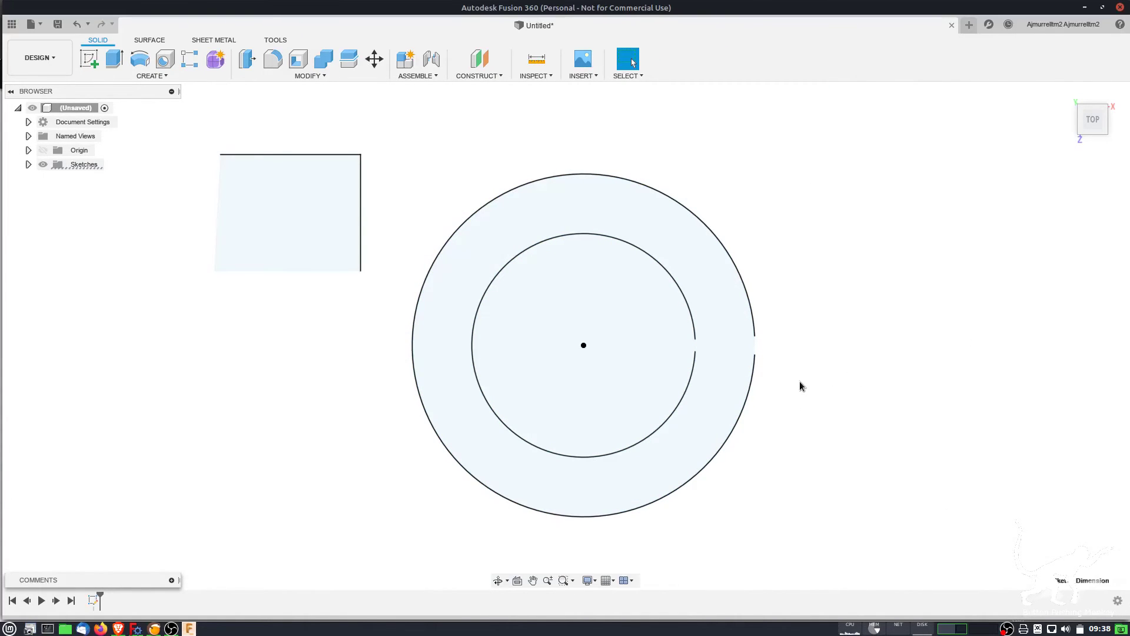
key("F6")
left_click(700, 385)
type("e")
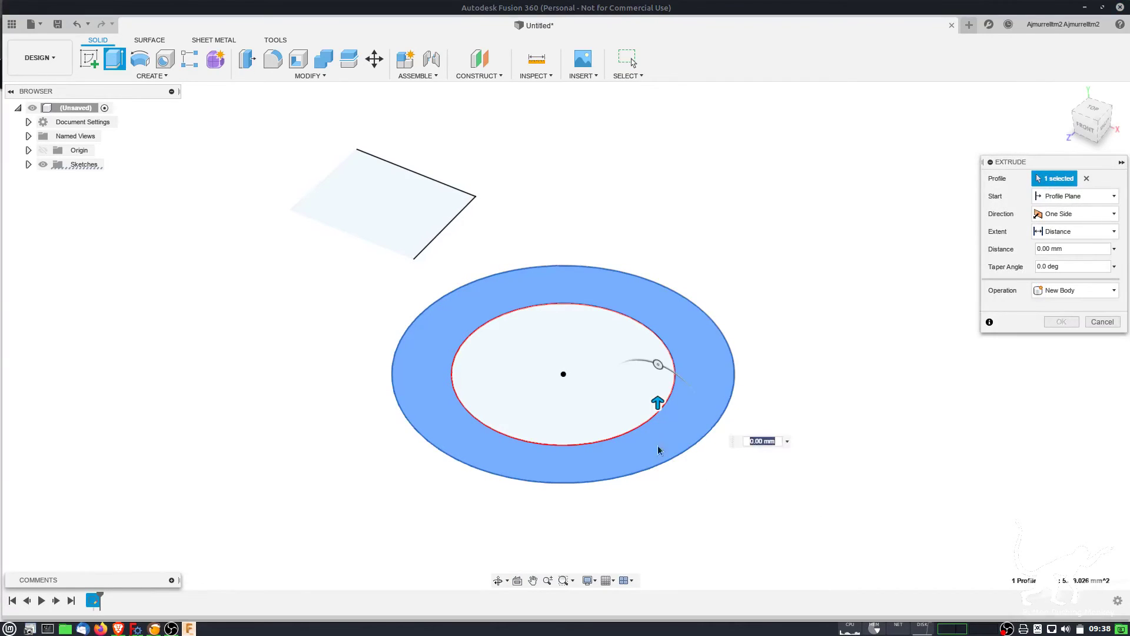
type("30")
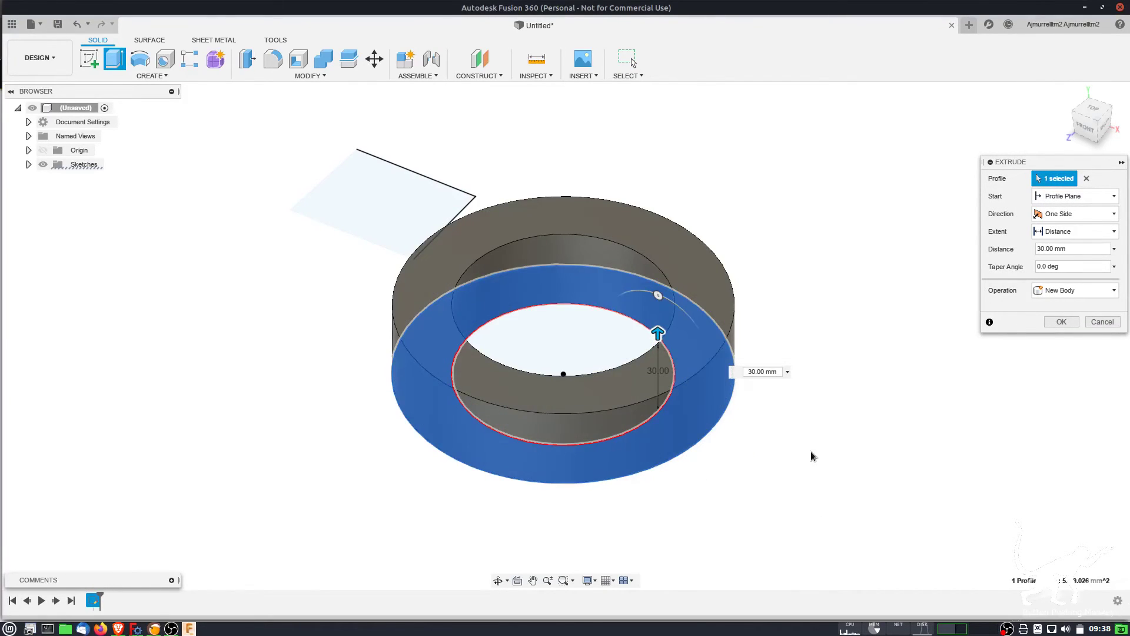
left_click(1062, 321)
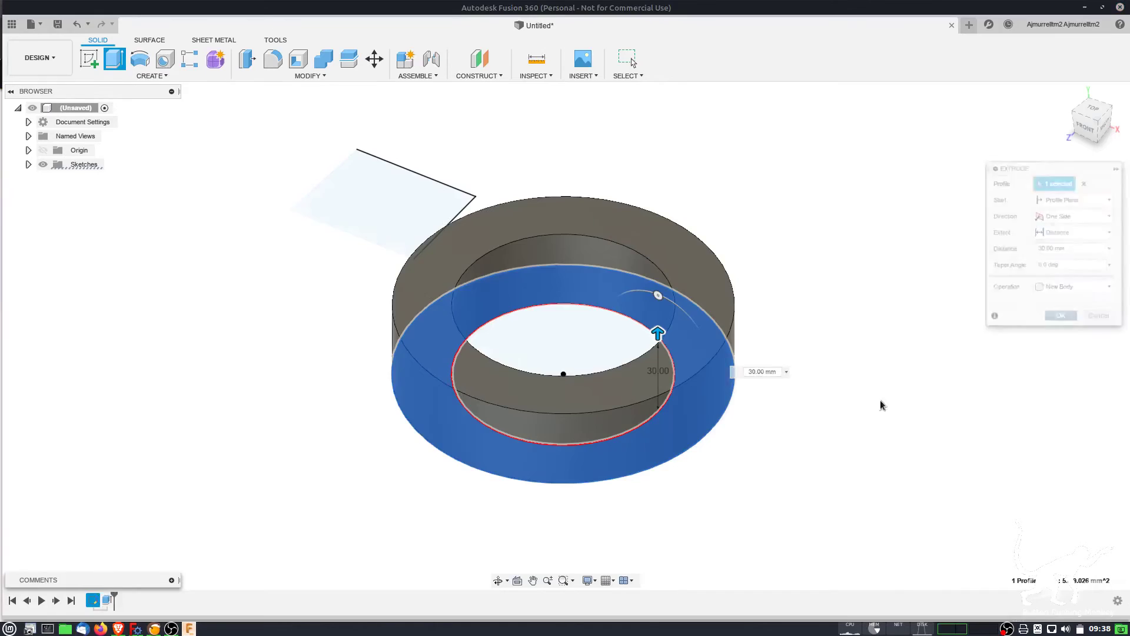
Fillet the upper inner edge of the ring with a 2 mm radius.
left_click(573, 234)
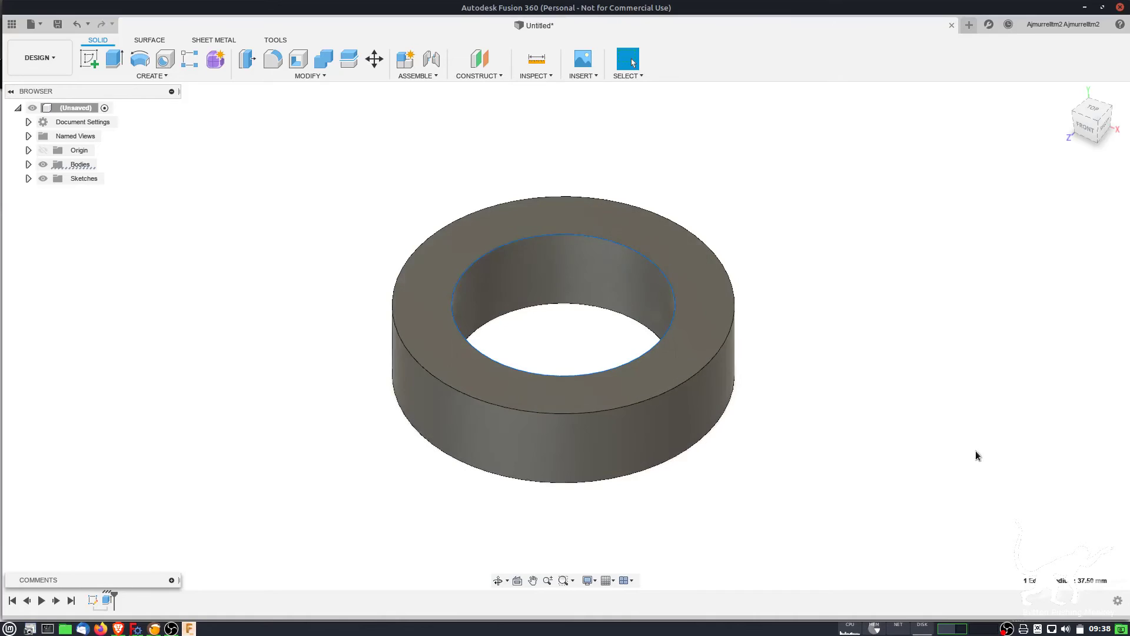
type("f")
type("2")
key("Return")
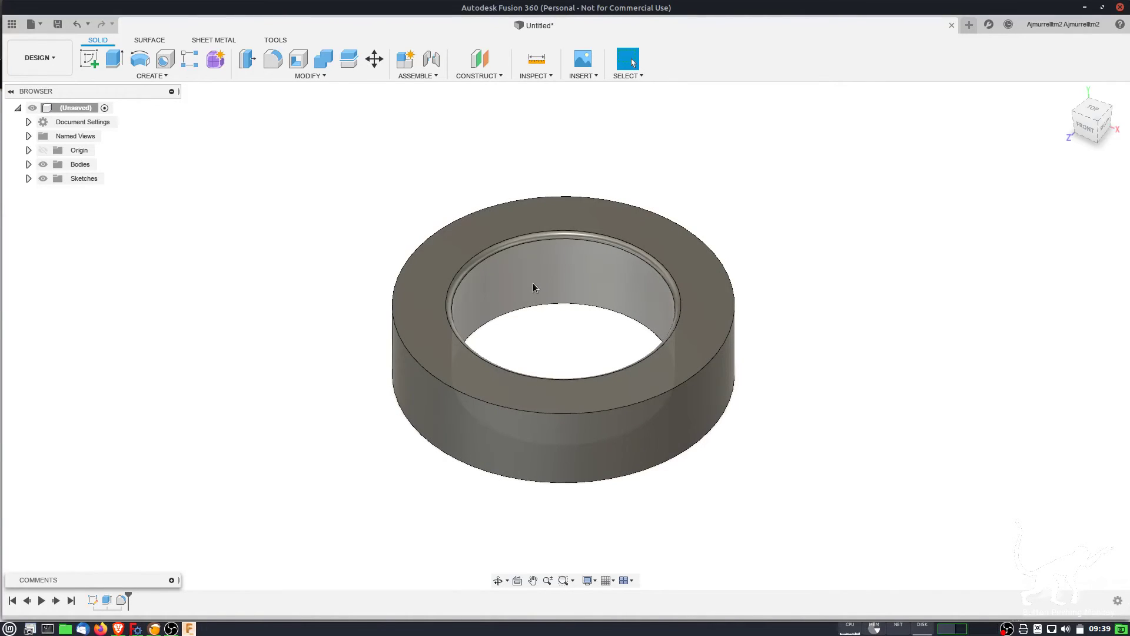
scroll(740, 475, "up", 3)
middle_click_drag(707, 493, 772, 440, "shift")
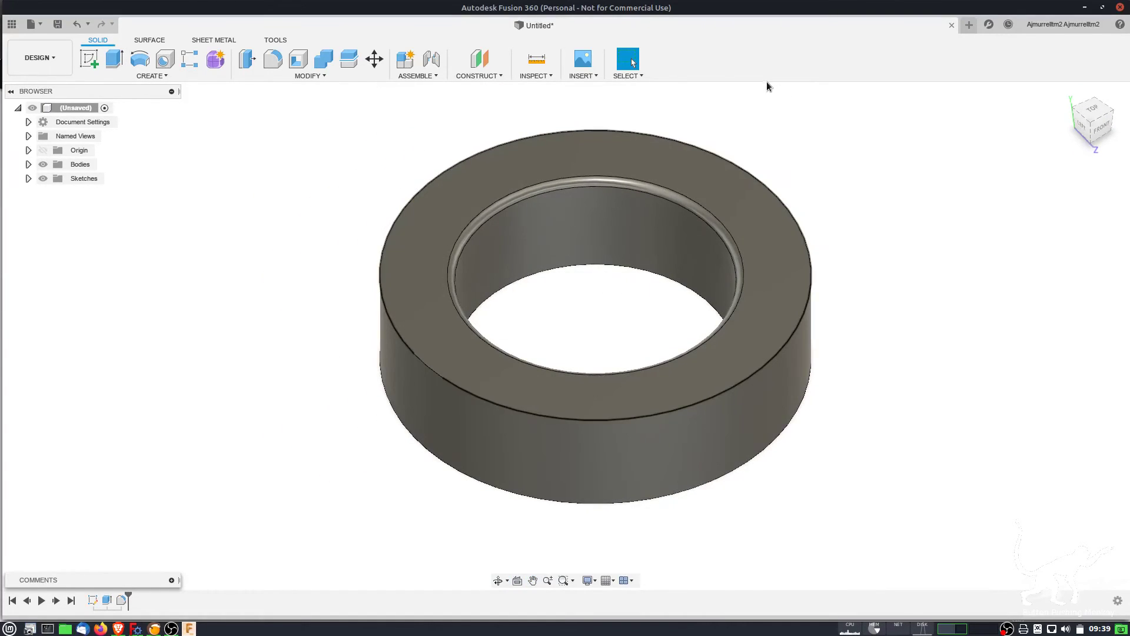
Close the untitled ring design without saving and open the practice design from the recent data.
left_click(952, 26)
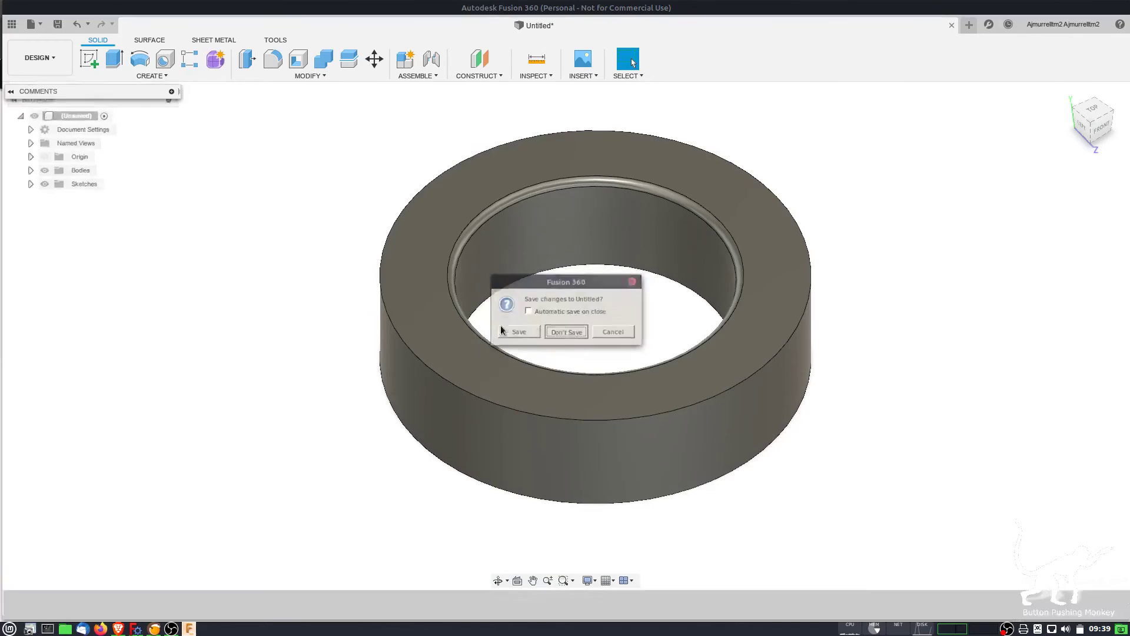
left_click(564, 333)
left_click_drag(4, 109, 230, 461)
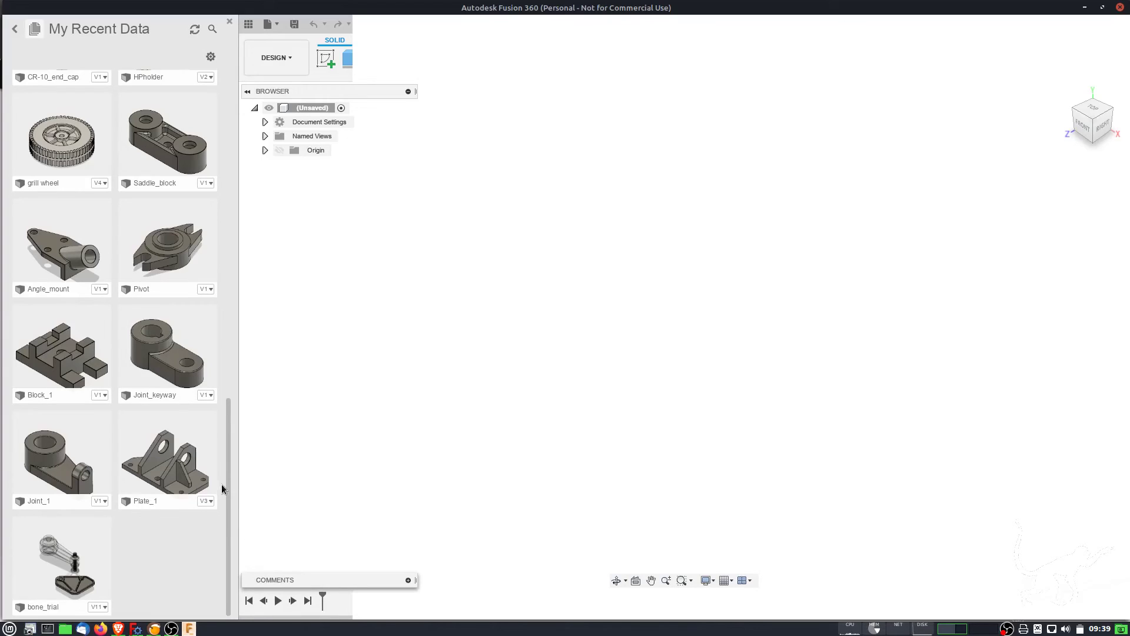
left_click_drag(228, 457, 224, 61)
left_click(177, 132)
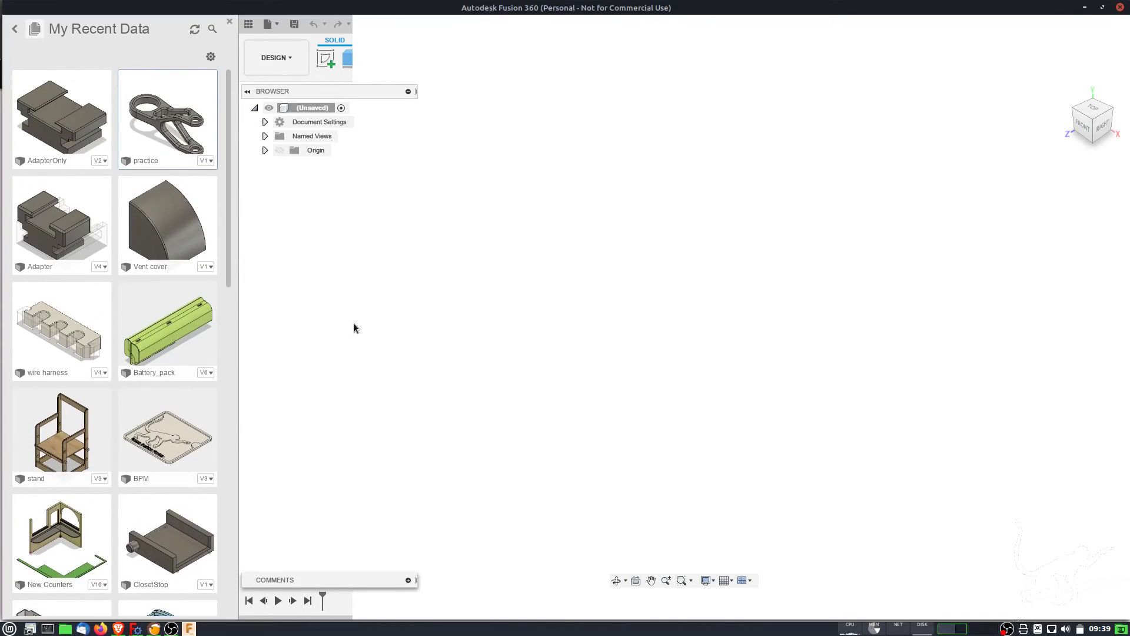
double_click(185, 141)
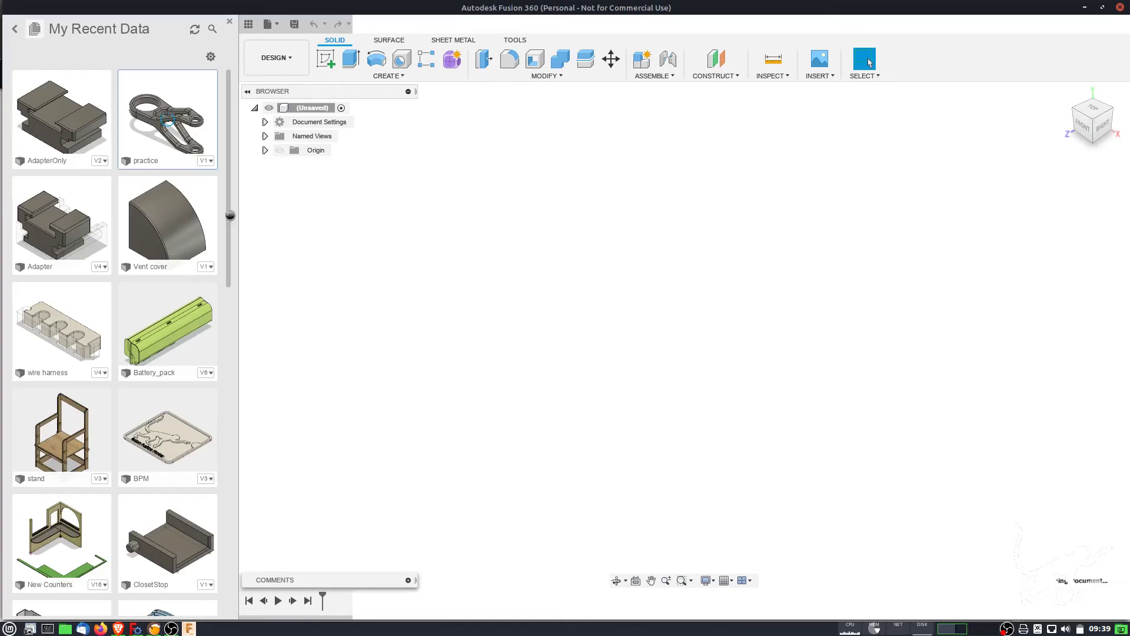
left_click(229, 24)
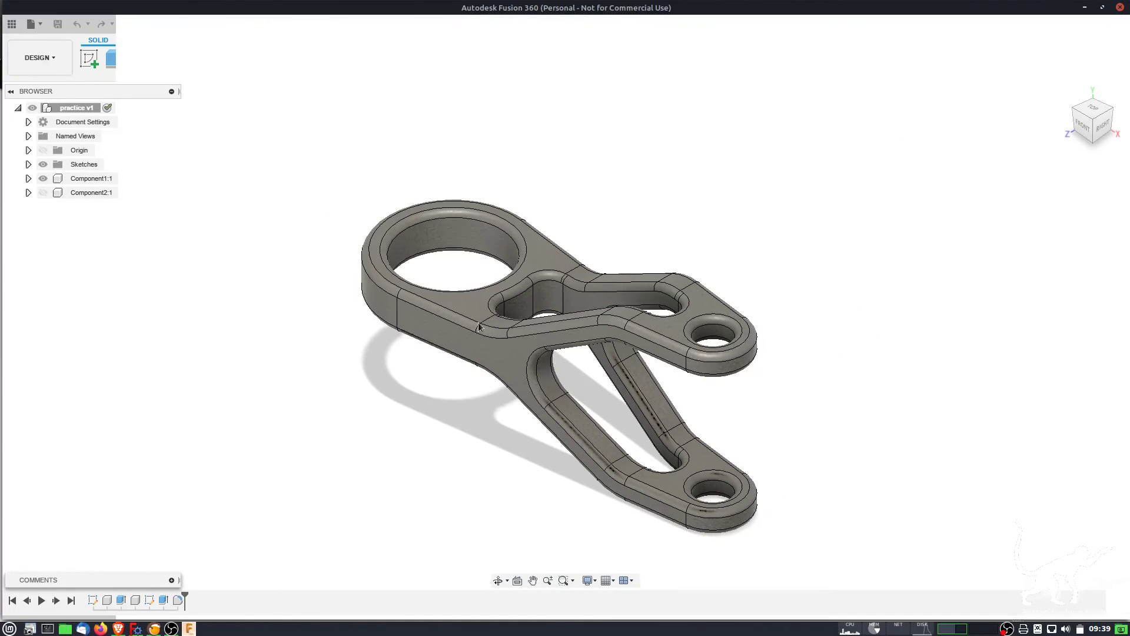
Examine the fork-shaped part's rounded edges and surface shading from the front and close up.
key("f")
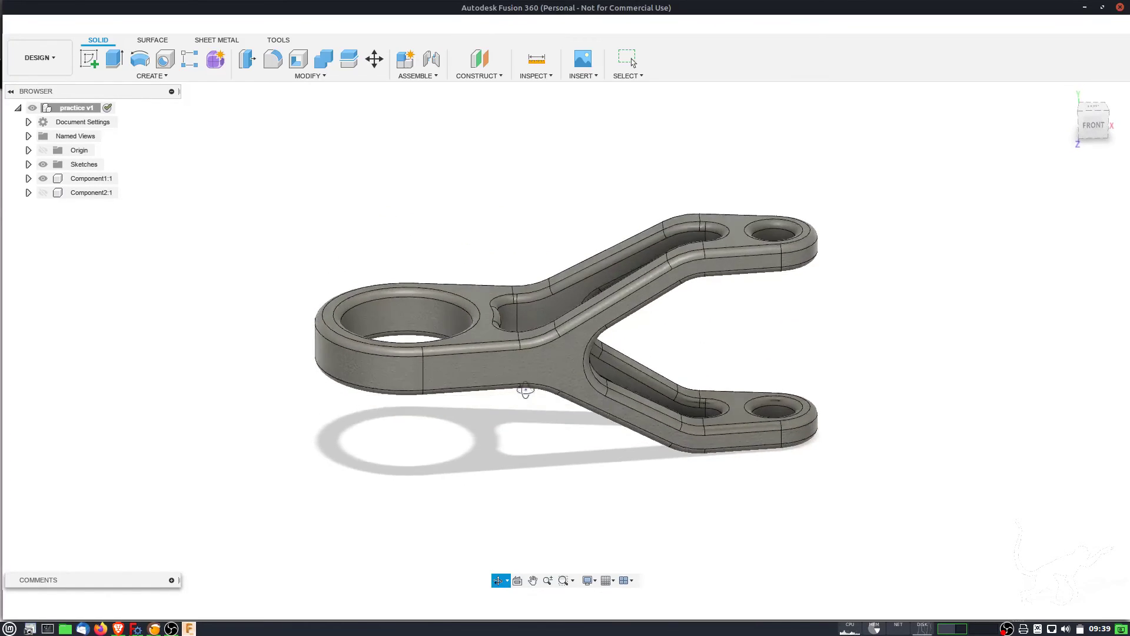
key("F6")
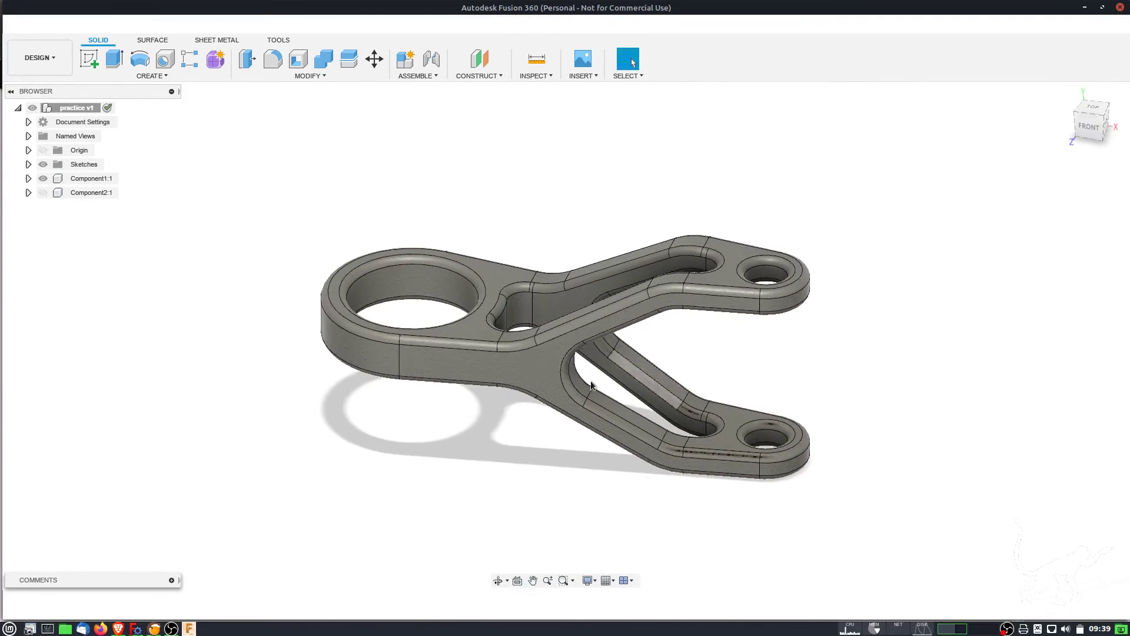
scroll(482, 320, "up", 4)
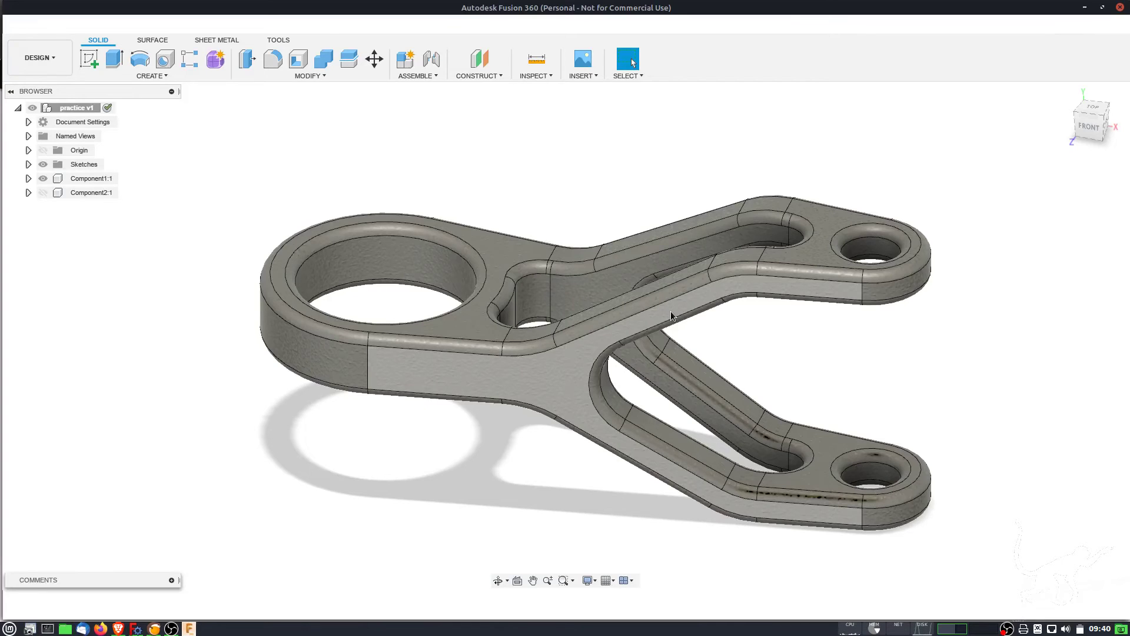
scroll(671, 315, "up", 2)
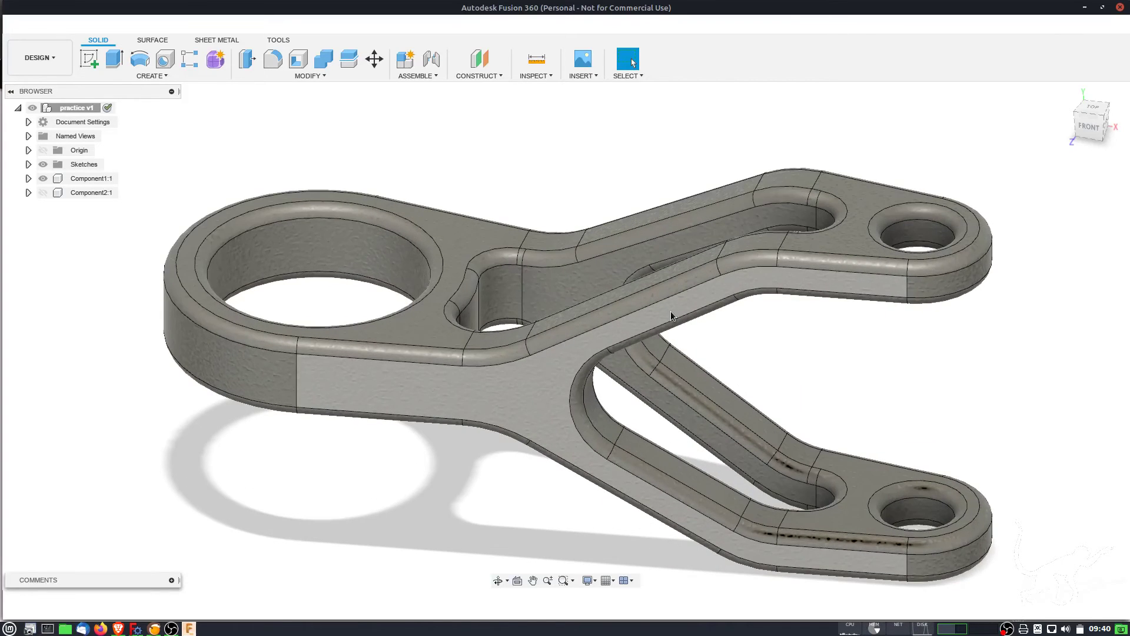
scroll(670, 315, "up", 2)
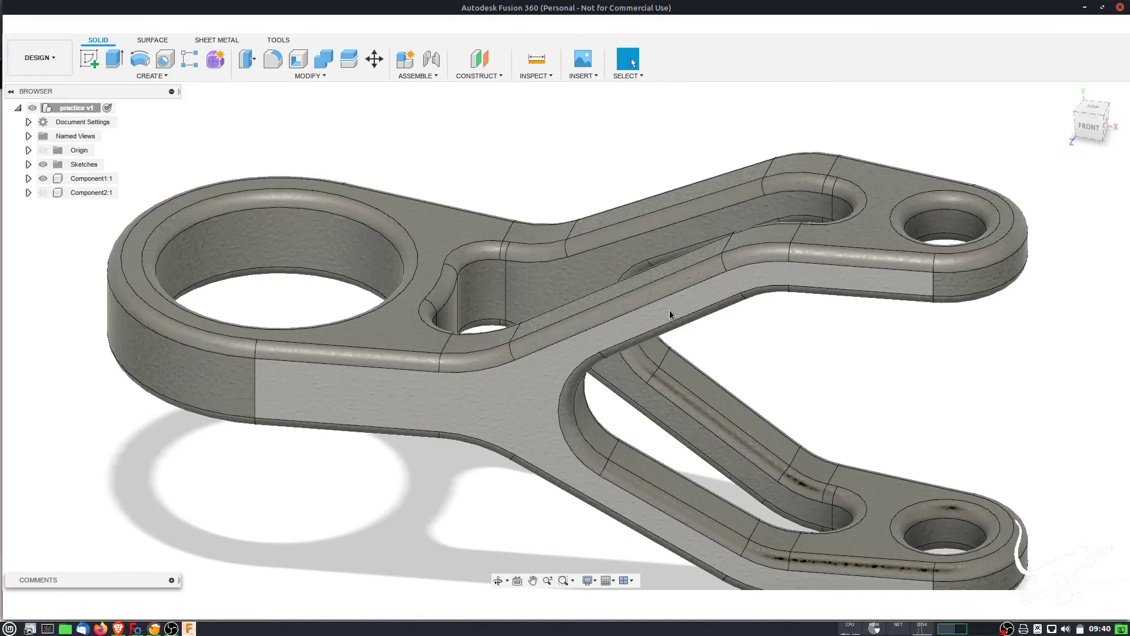
scroll(670, 314, "down", 2)
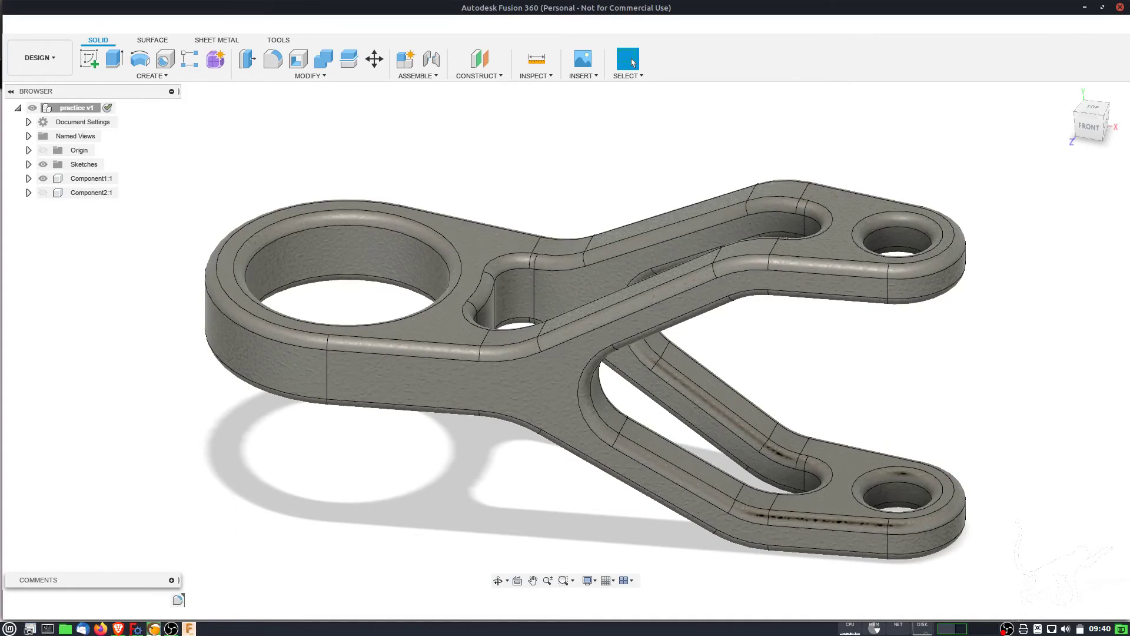
Switch to the web browser, search the Lutris site for "fusion" and open the Autodesk Fusion 360 page.
left_click(118, 629)
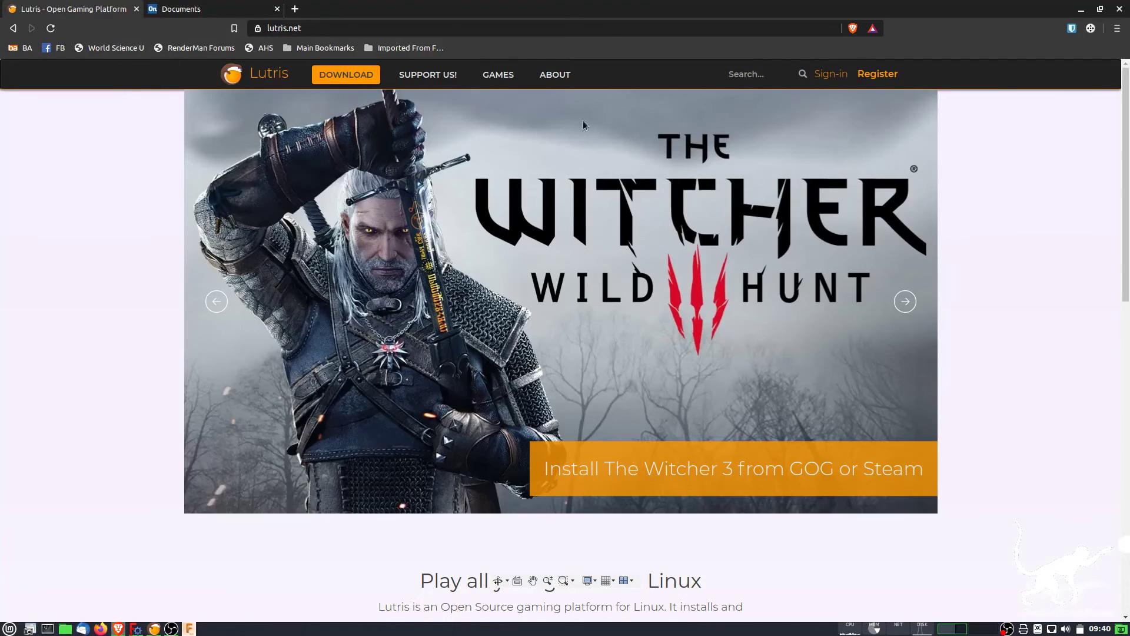
left_click(753, 69)
type("fusion")
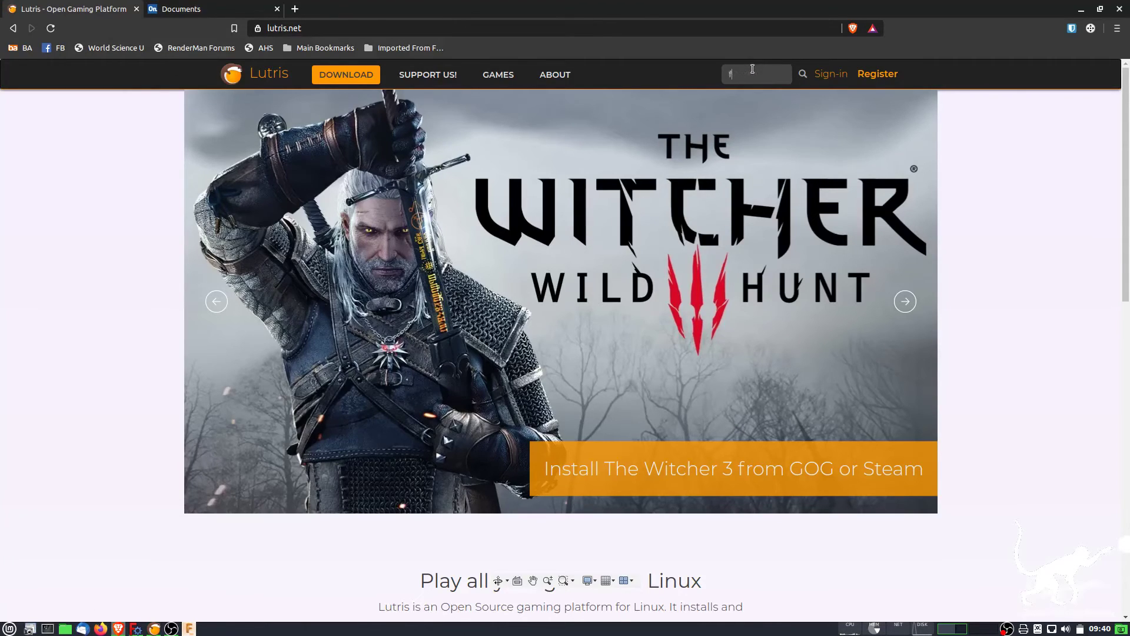
key("Return")
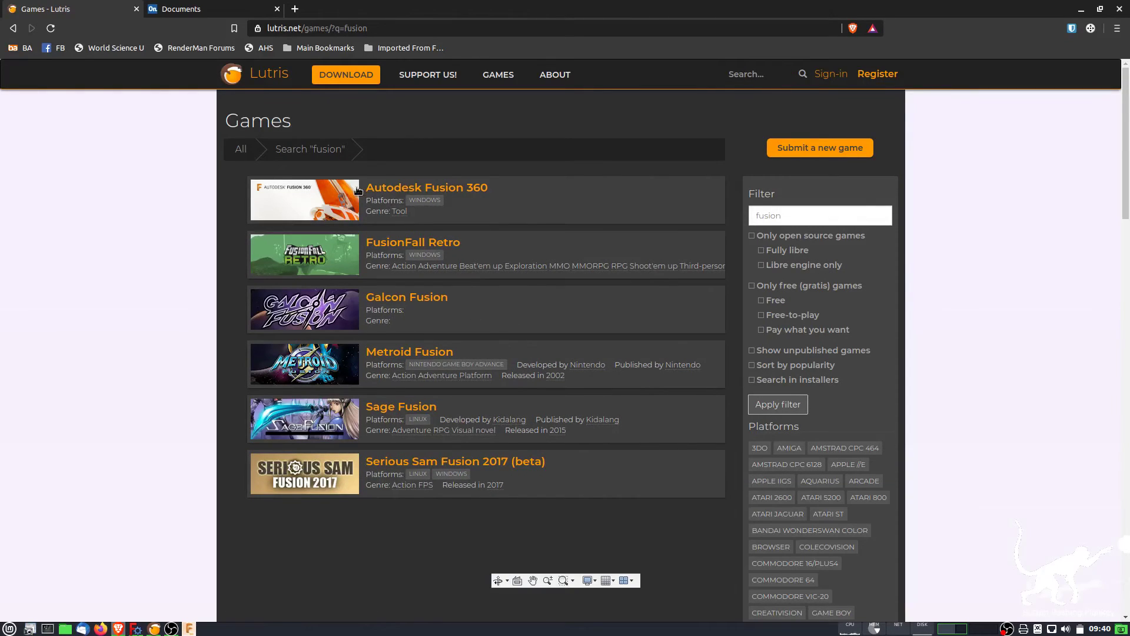
left_click(357, 191)
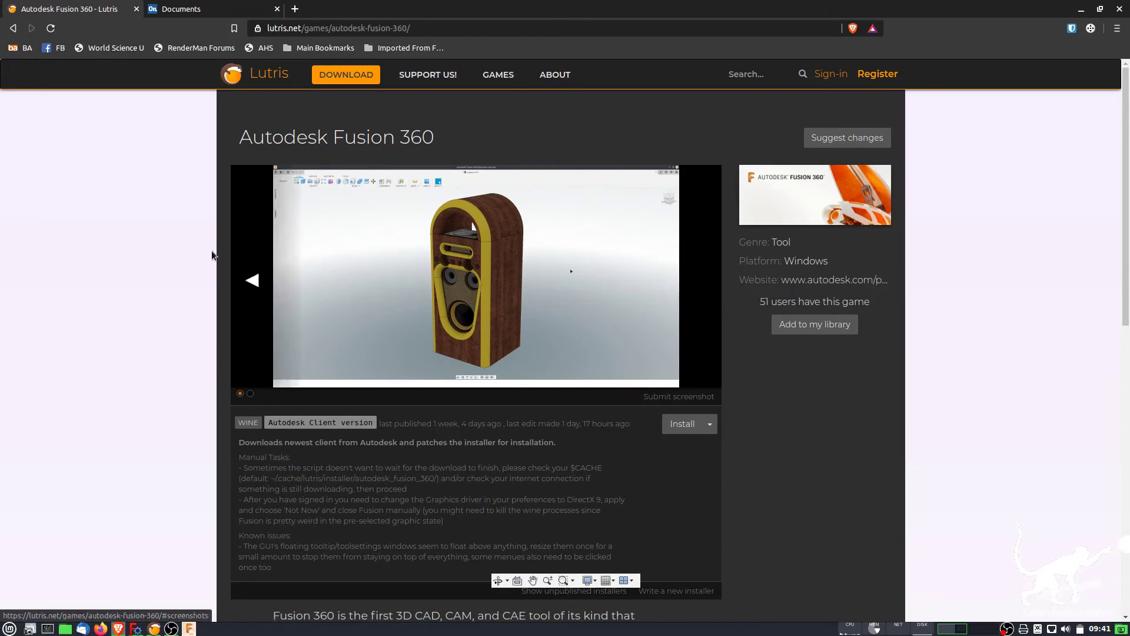
Switch back to Fusion 360 and set the visual style to Wireframe with Visible Edges Only.
left_click(189, 629)
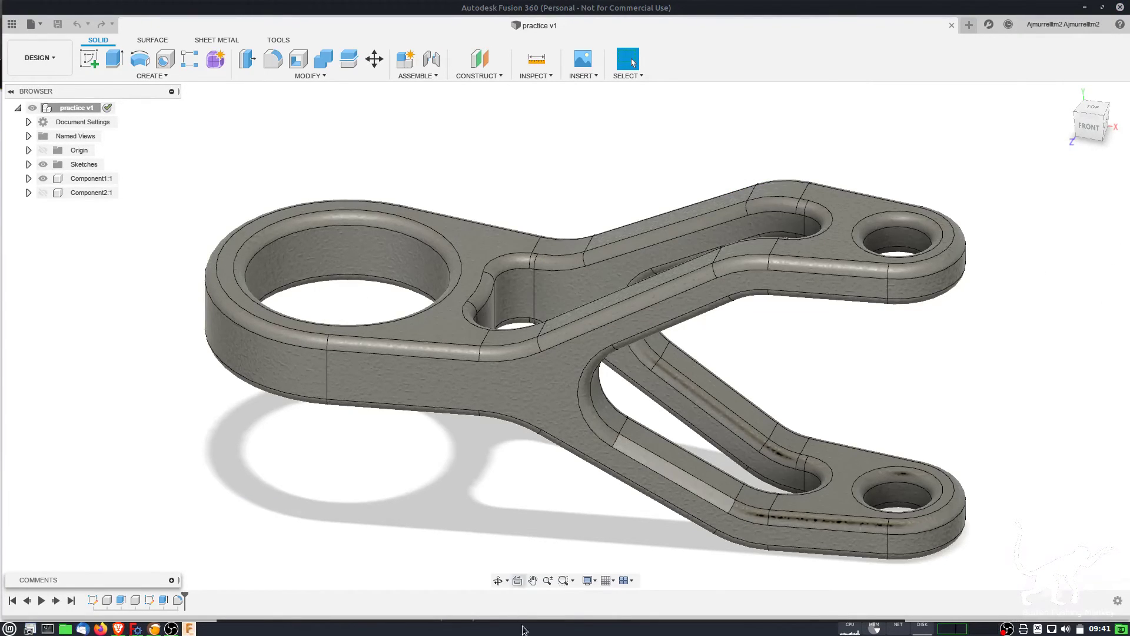
left_click(589, 581)
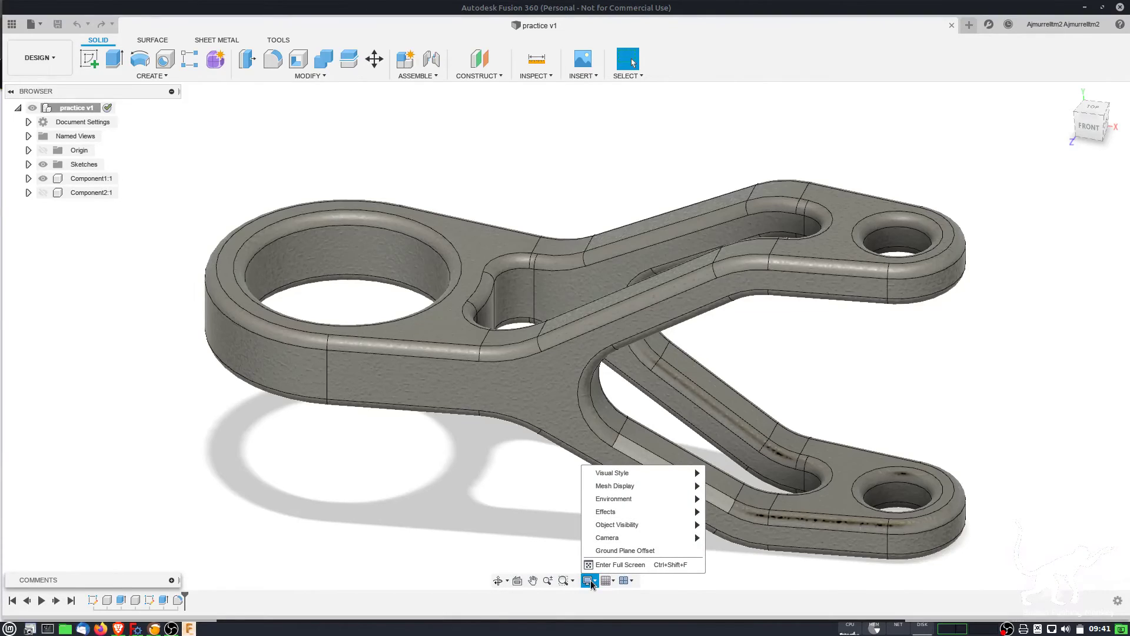
mouse_move(639, 490)
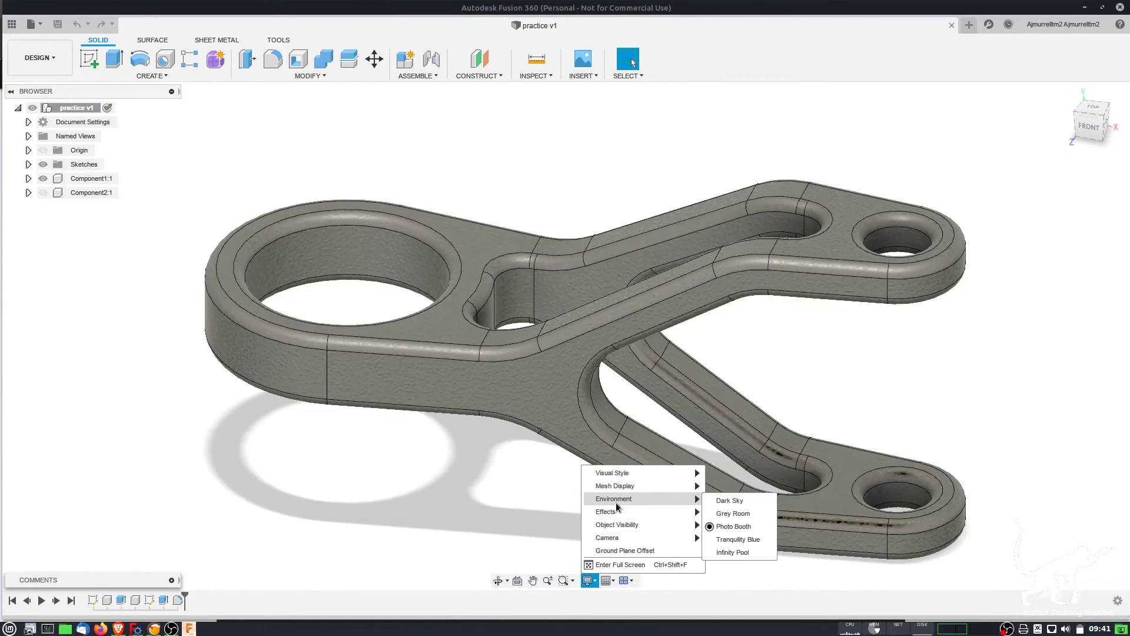
mouse_move(619, 472)
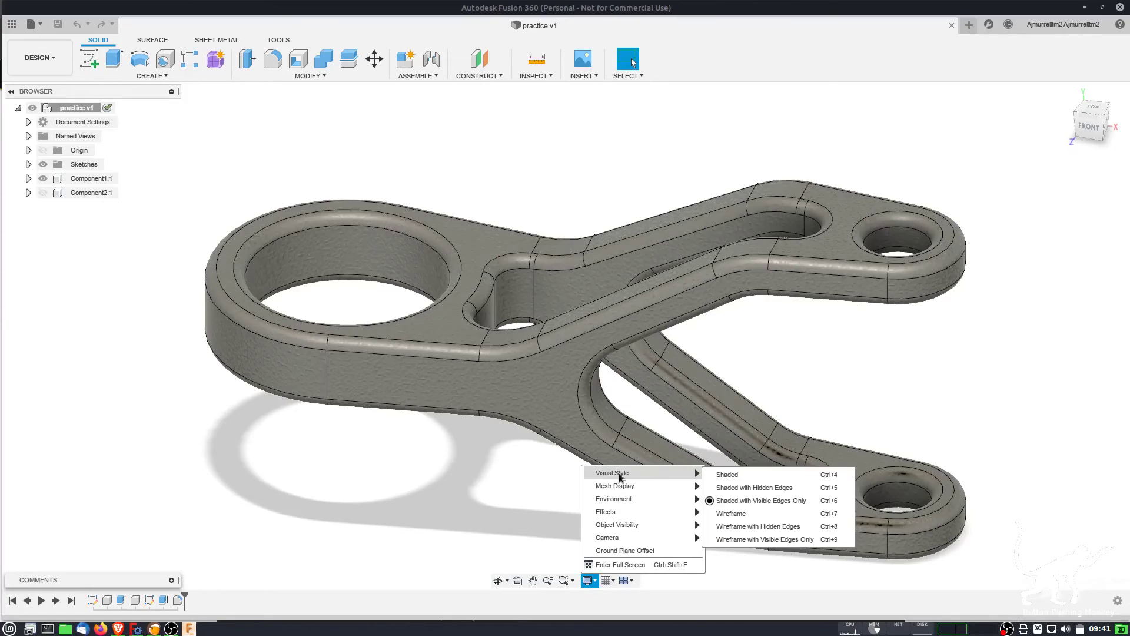
left_click(743, 540)
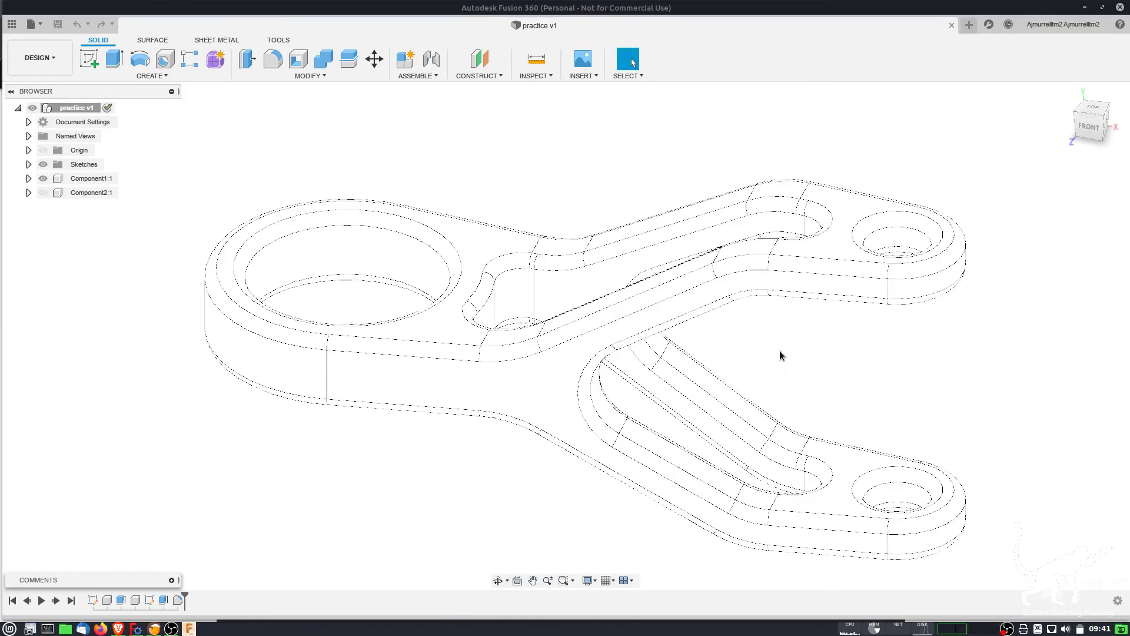
Examine the part's wireframe edges close up, selecting the curved edge where the ring arm bends into the fork.
right_click(772, 330)
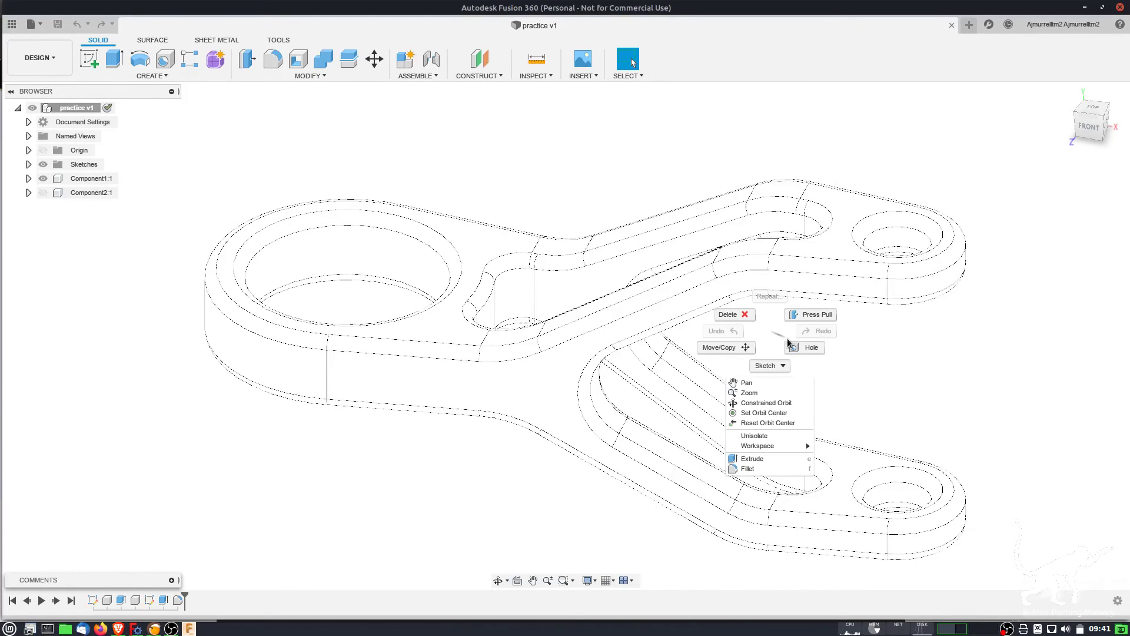
left_click(1050, 347)
mouse_move(789, 319)
middle_mouse_down("shift")
mouse_move(765, 324)
mouse_move(785, 327)
middle_mouse_up("shift")
scroll(557, 377, "up", 5)
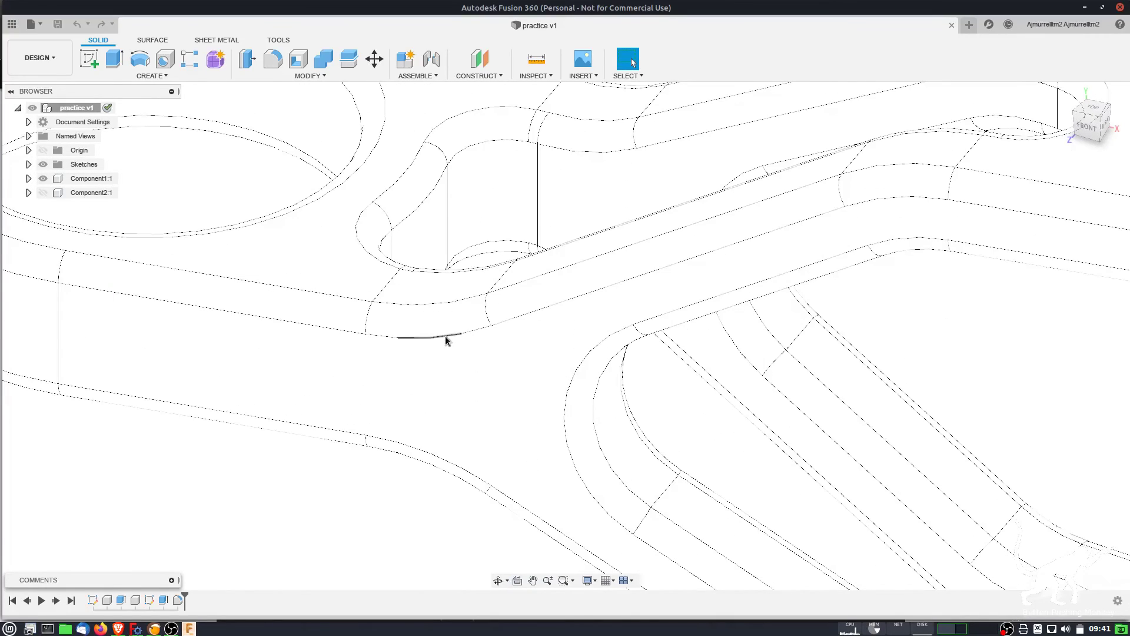
left_click(542, 274)
left_click(428, 302)
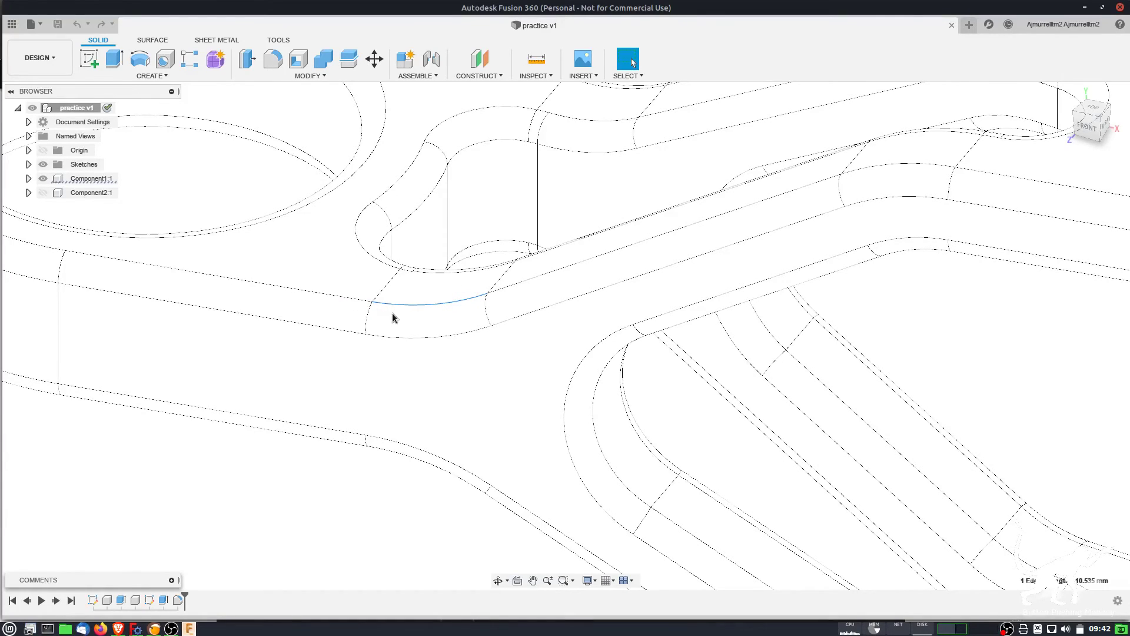
scroll(447, 275, "down", 8)
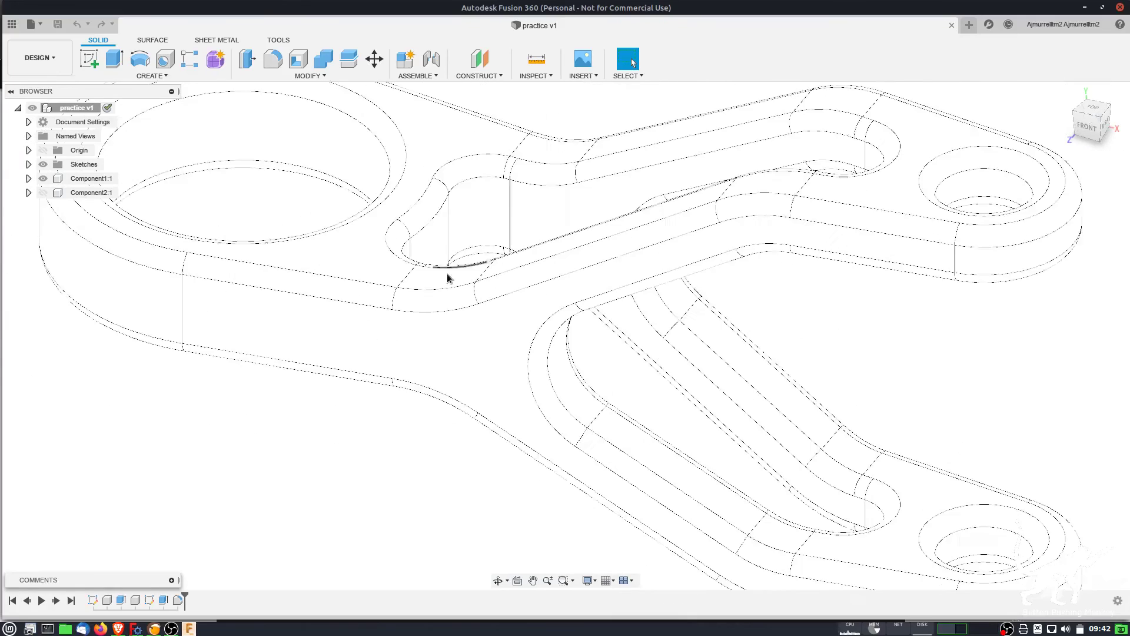
Set the visual style to Shaded with Hidden Edges and view the part from a higher angle.
left_click(588, 581)
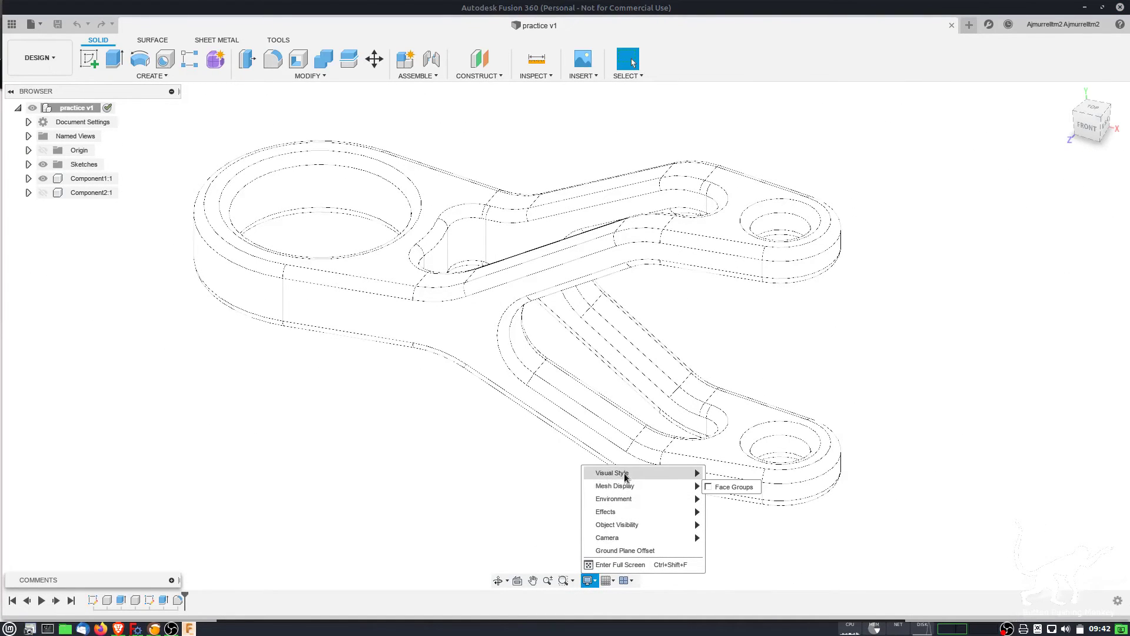
mouse_move(626, 476)
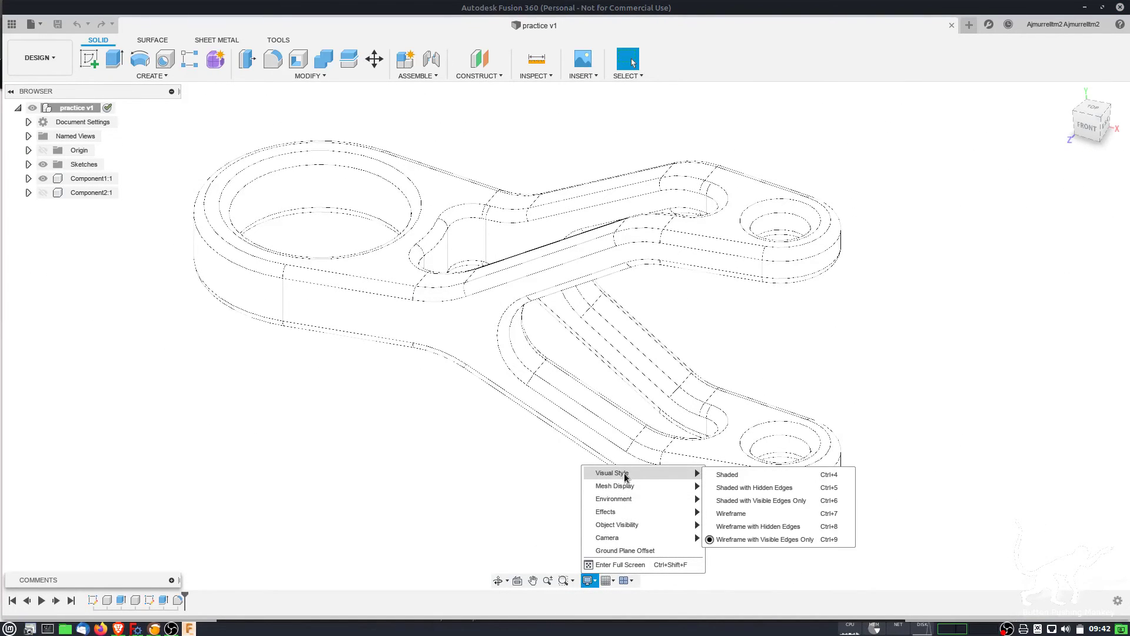
left_click(806, 488)
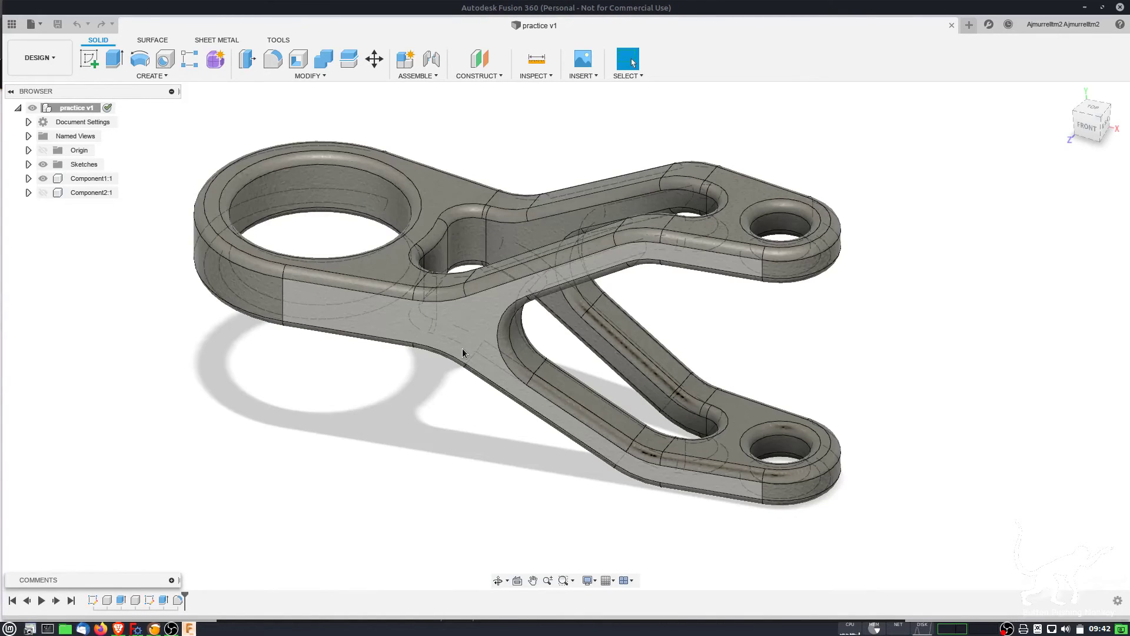
middle_click_drag(500, 277, 669, 379, "shift")
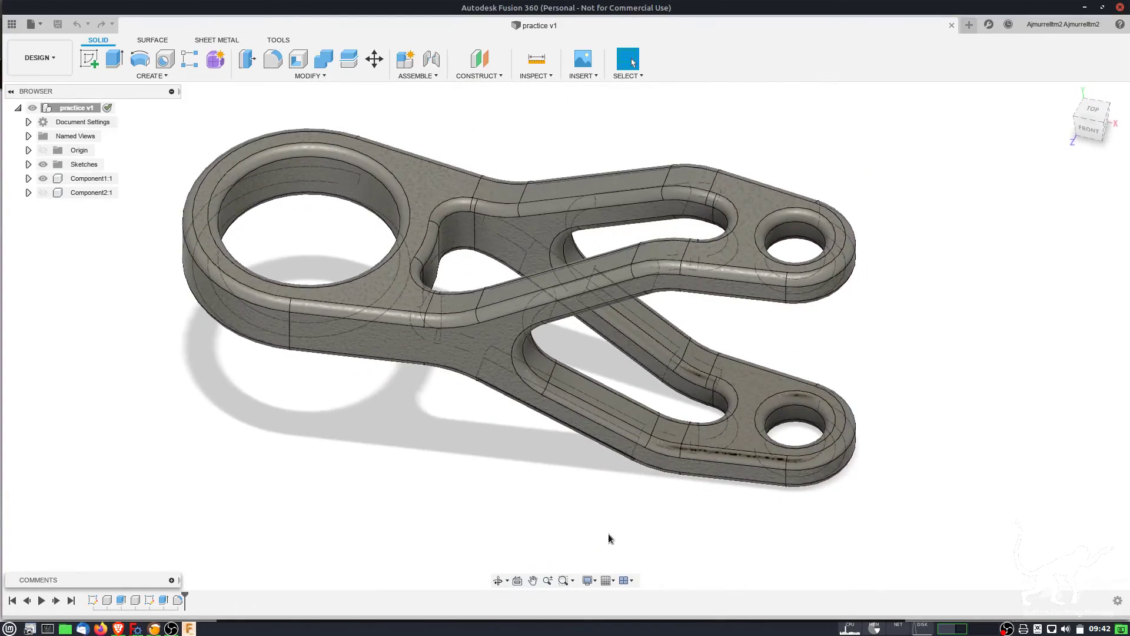
Set the part's visual style to Shaded, without edges.
left_click(589, 581)
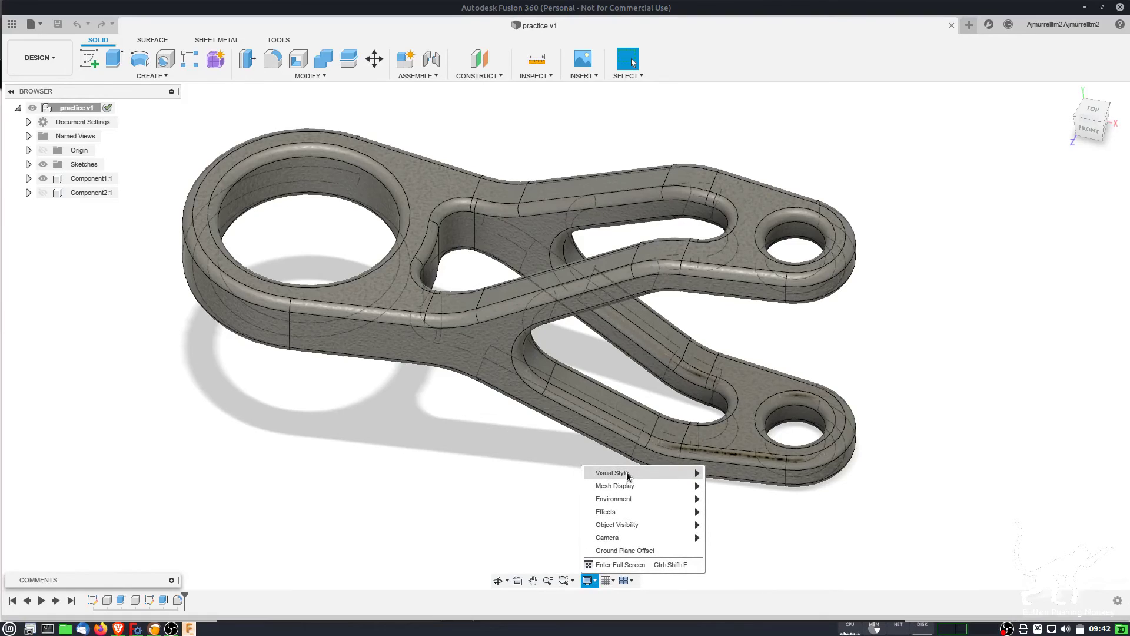
mouse_move(628, 476)
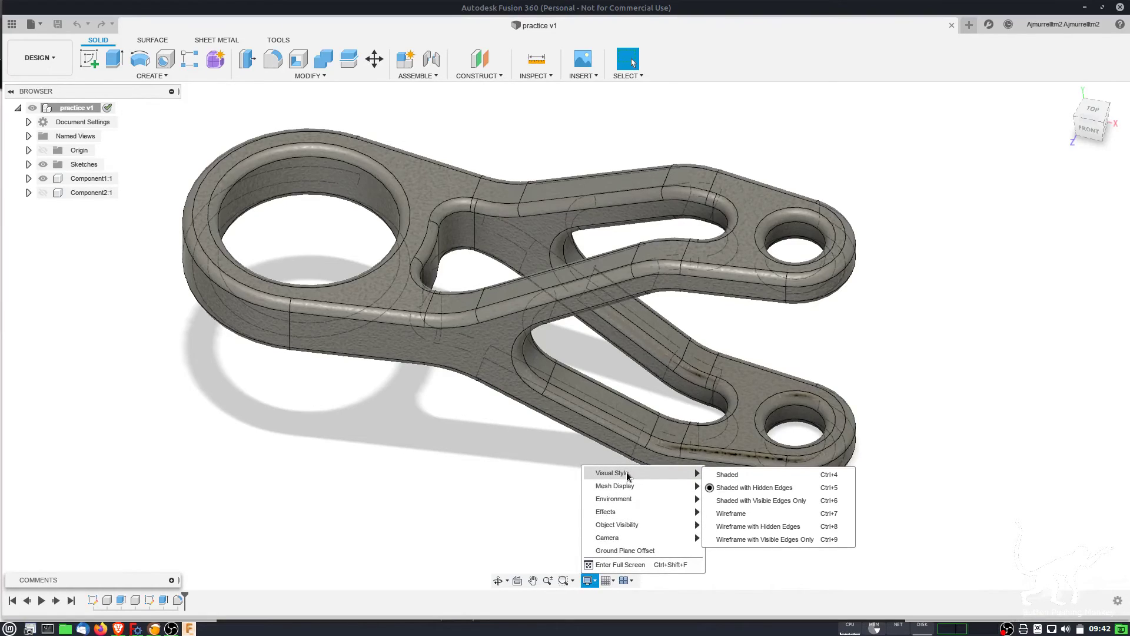
left_click(715, 474)
Set the visual style to Shaded with Visible Edges Only and view the part from a lower front angle.
left_click(590, 580)
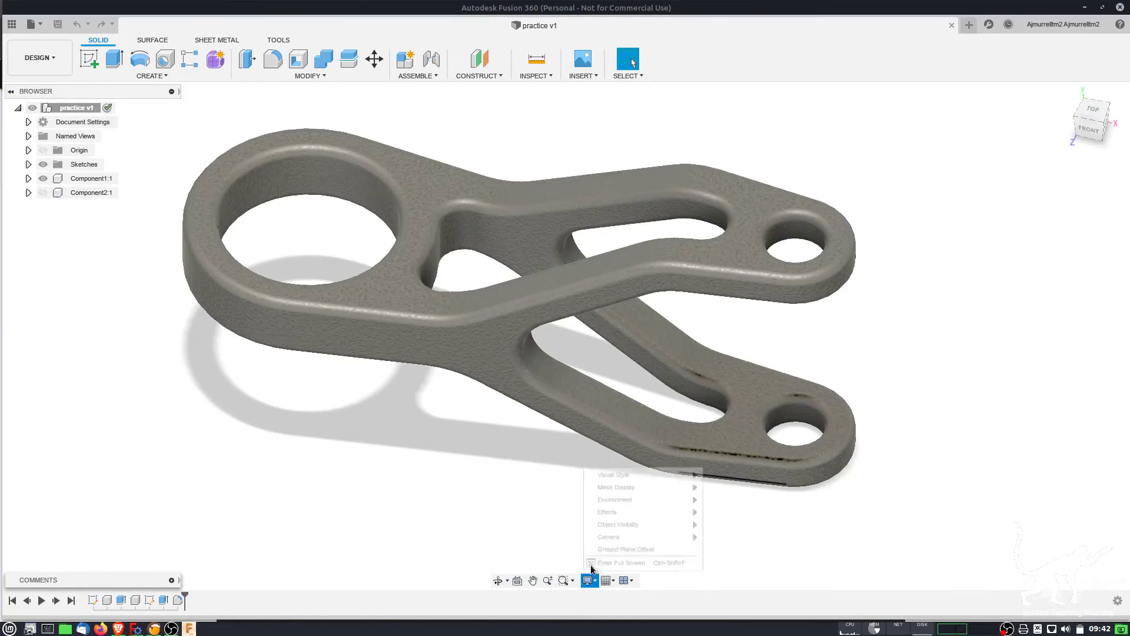
mouse_move(621, 473)
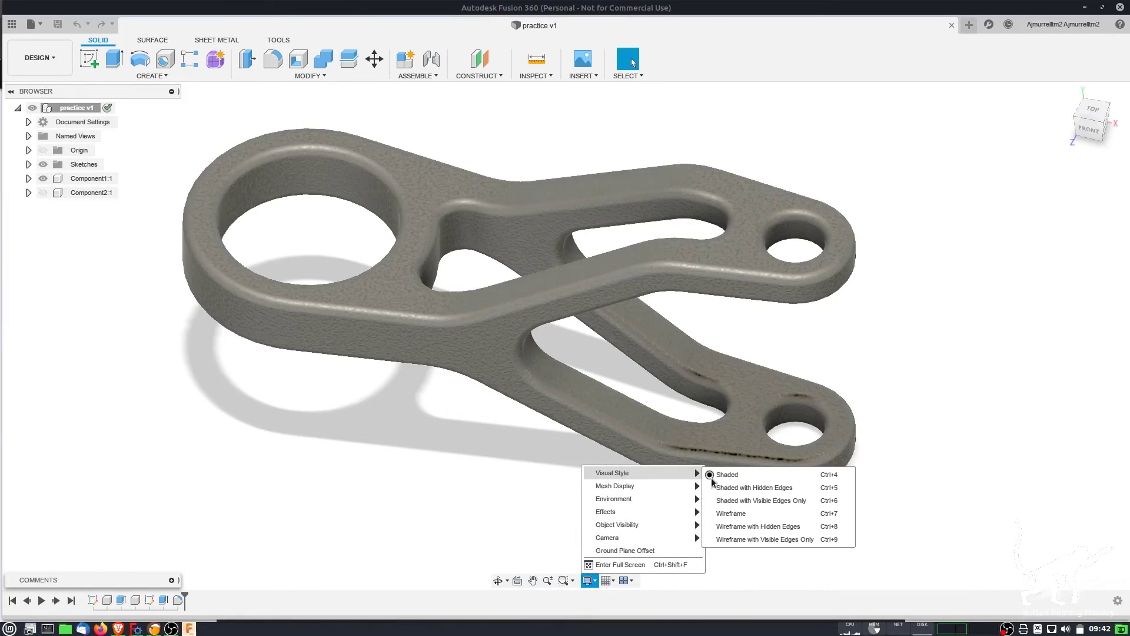
left_click(744, 501)
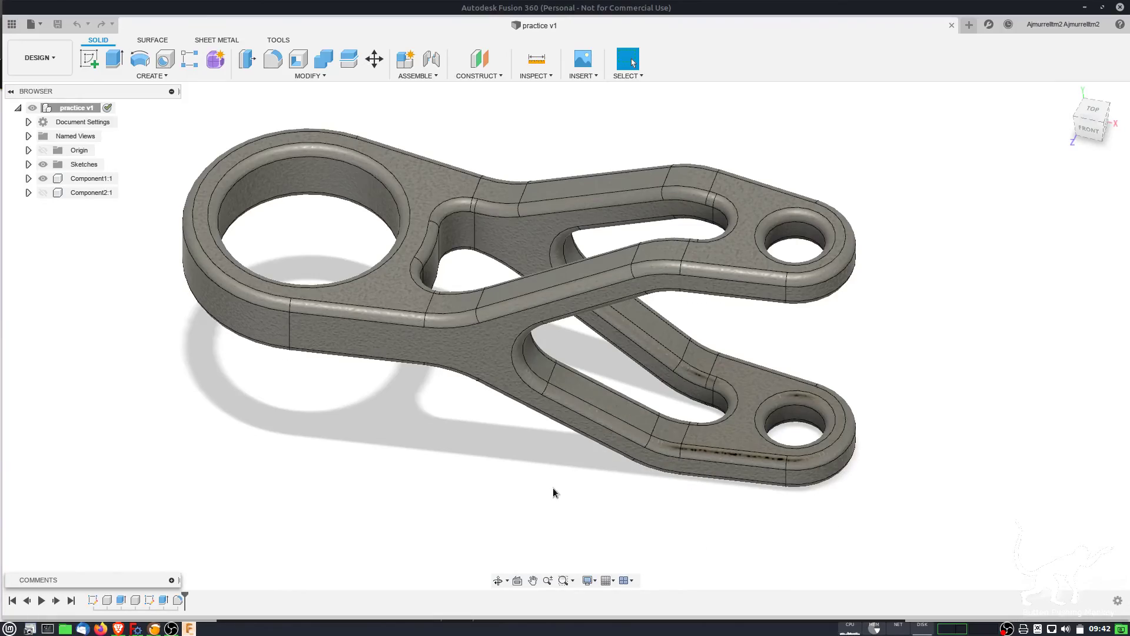
mouse_move(569, 480)
middle_mouse_down("shift")
mouse_move(581, 472)
mouse_move(581, 367)
mouse_move(562, 464)
middle_mouse_up("shift")
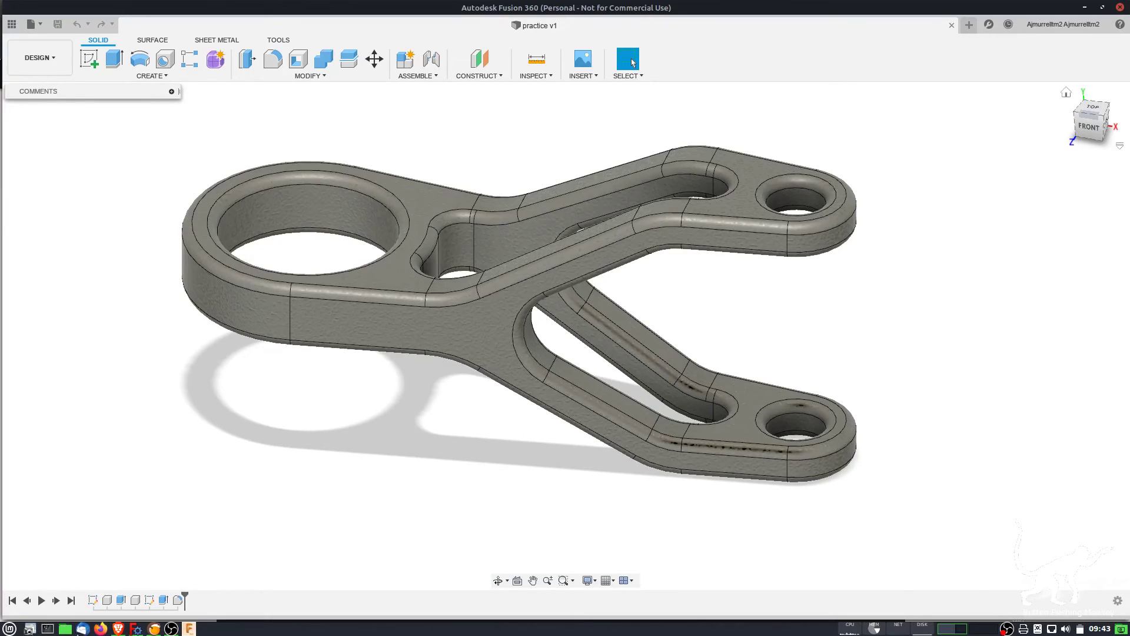
Switch to Lutris, stop the running Autodesk Fusion 360 session and close the Lutris window.
left_click(154, 629)
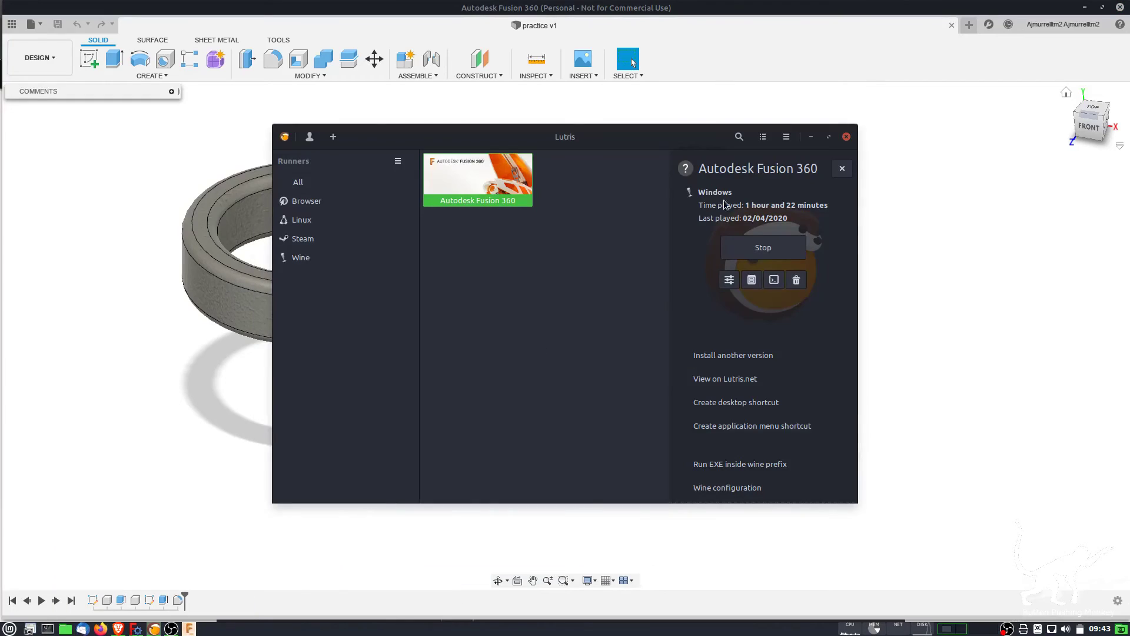
left_click(766, 247)
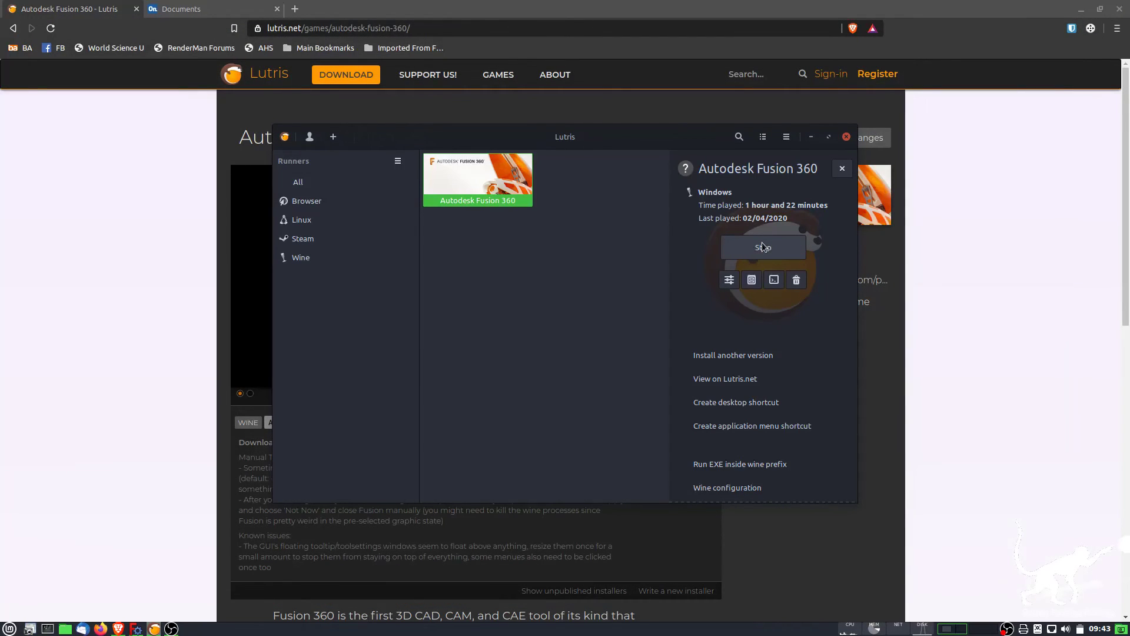
left_click(848, 137)
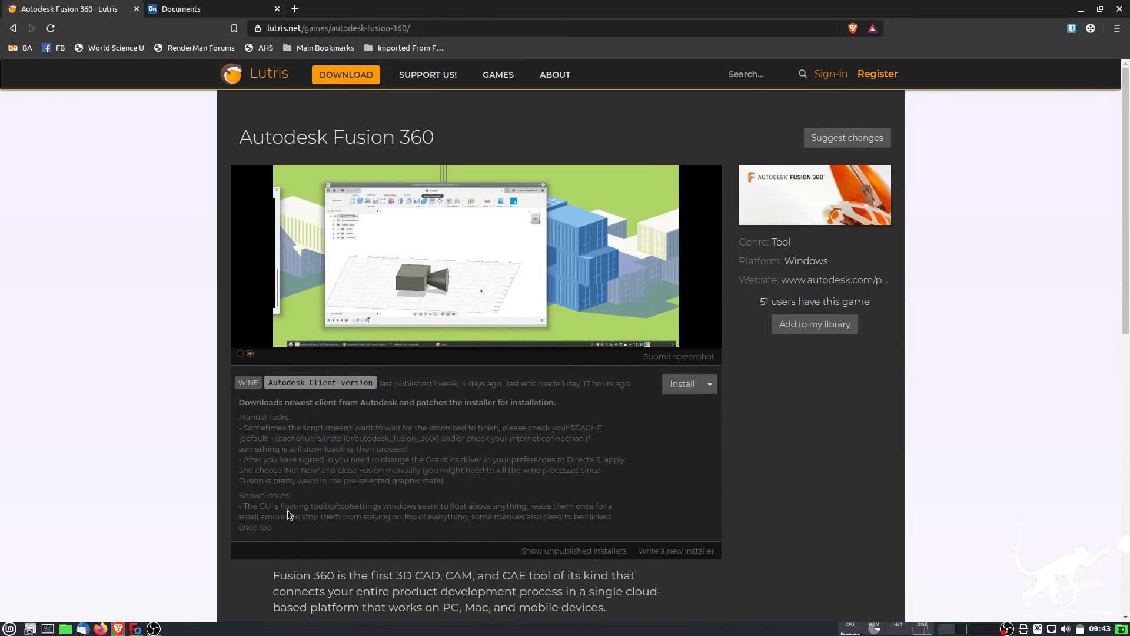
Switch to the practice bracket in FreeCAD and choose the Part Design workbench.
left_click(136, 629)
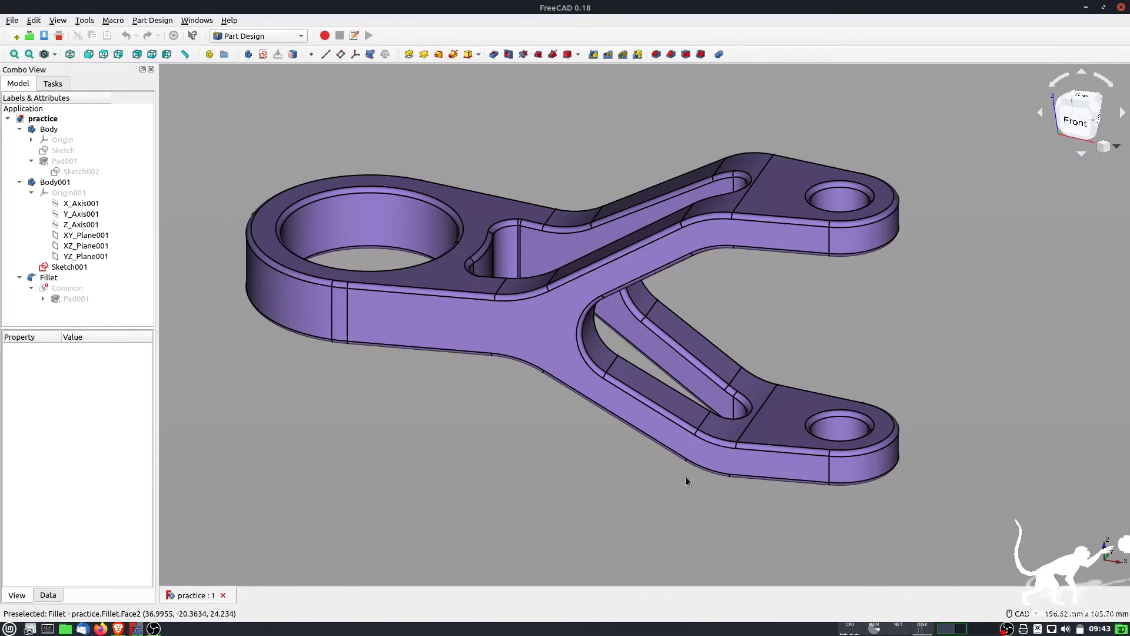
middle_click_drag(512, 416, 500, 465)
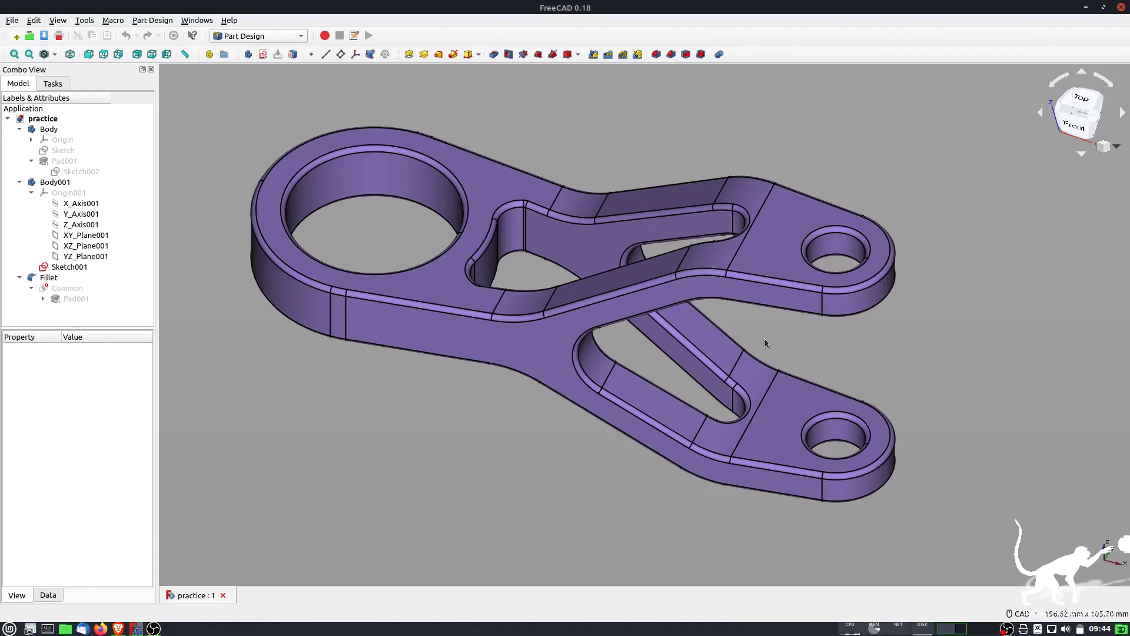
left_click(268, 38)
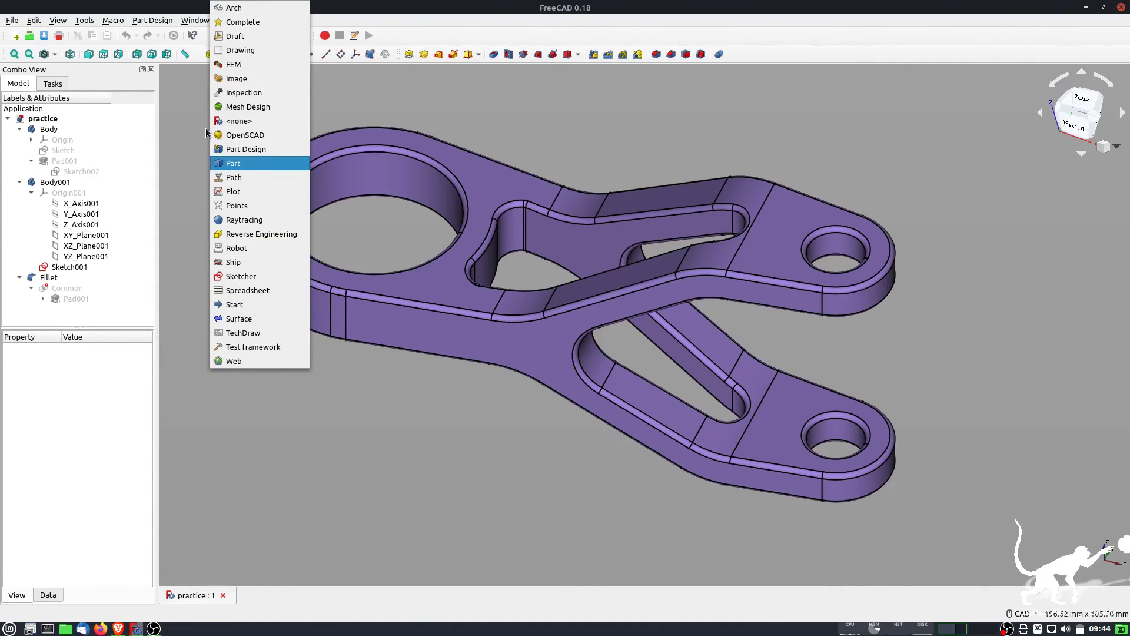
left_click(221, 149)
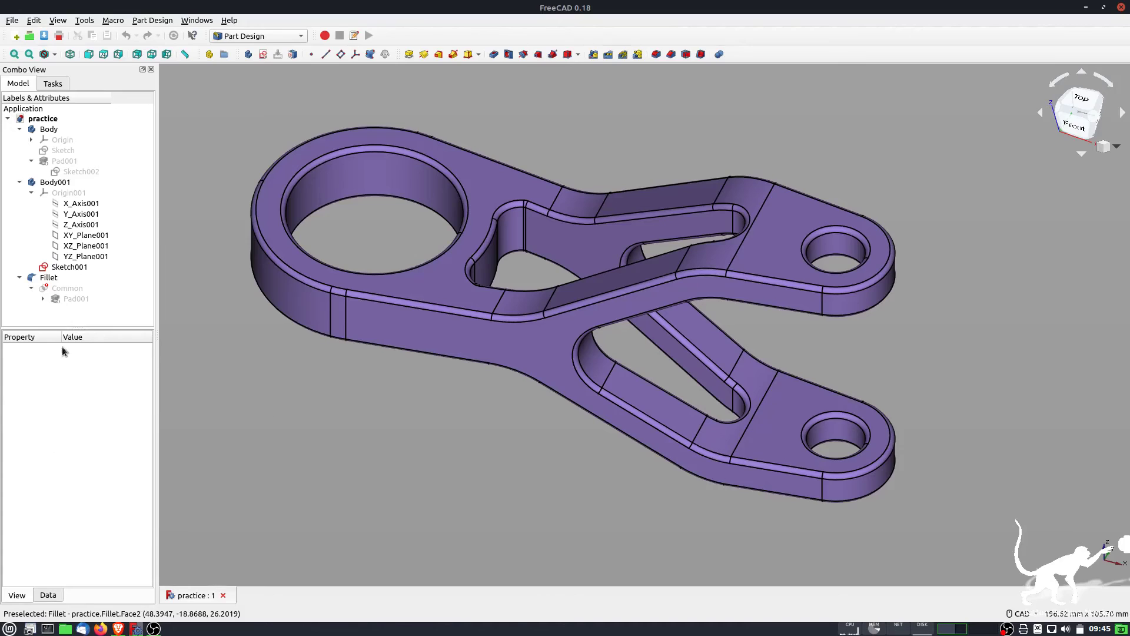
Toggle the visibility of Sketch002 and then Sketch001 on and off to check the geometry behind the bracket.
left_click(72, 172)
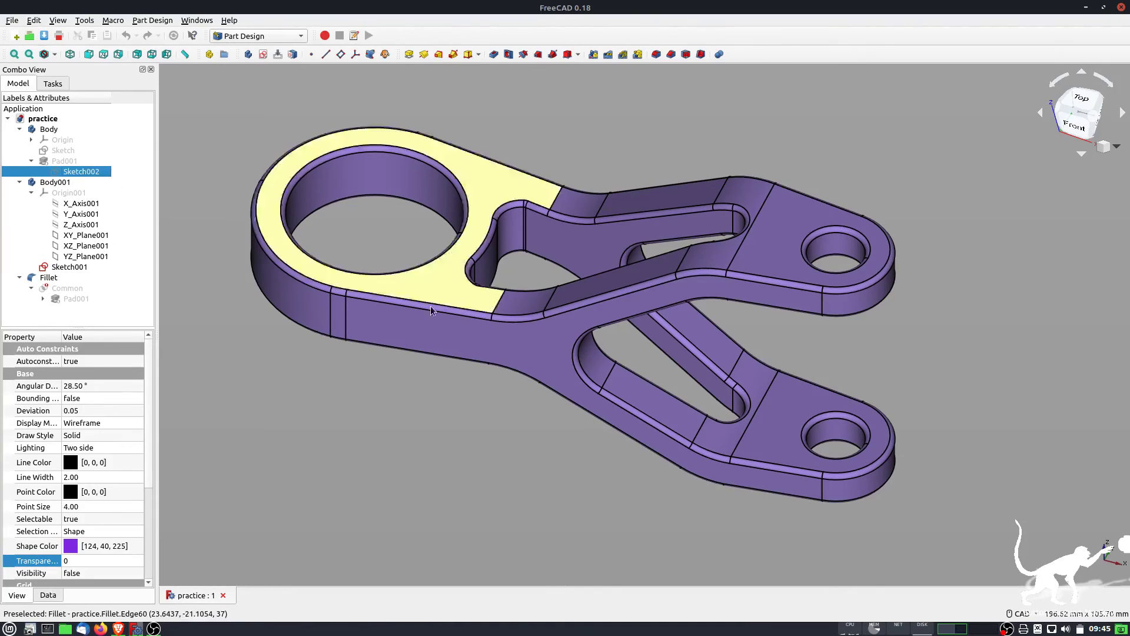
key("space")
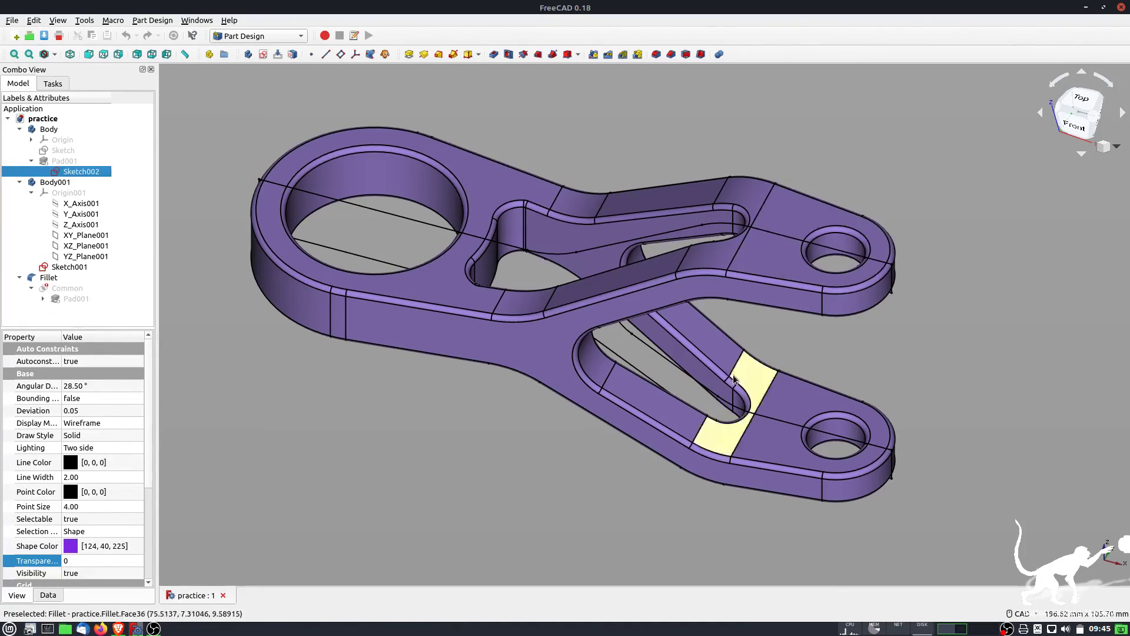
key("space")
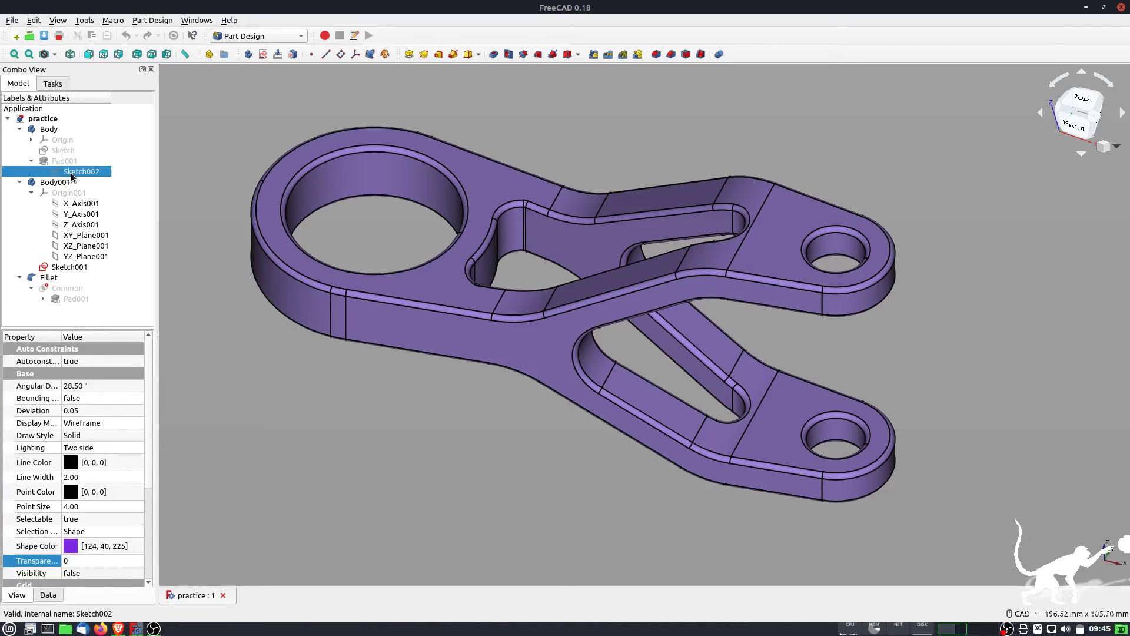
left_click(72, 268)
key("space")
key("space")
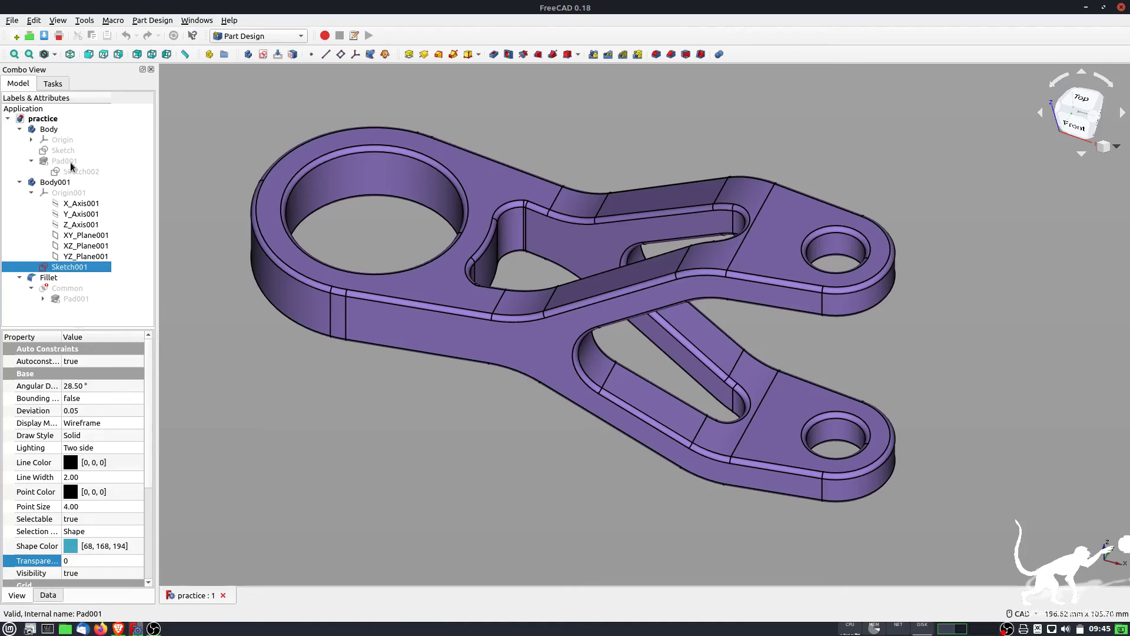
Make the base Sketch of the first Body visible and open it for editing.
left_click(66, 152)
key("space")
middle_click_drag(422, 463, 471, 451)
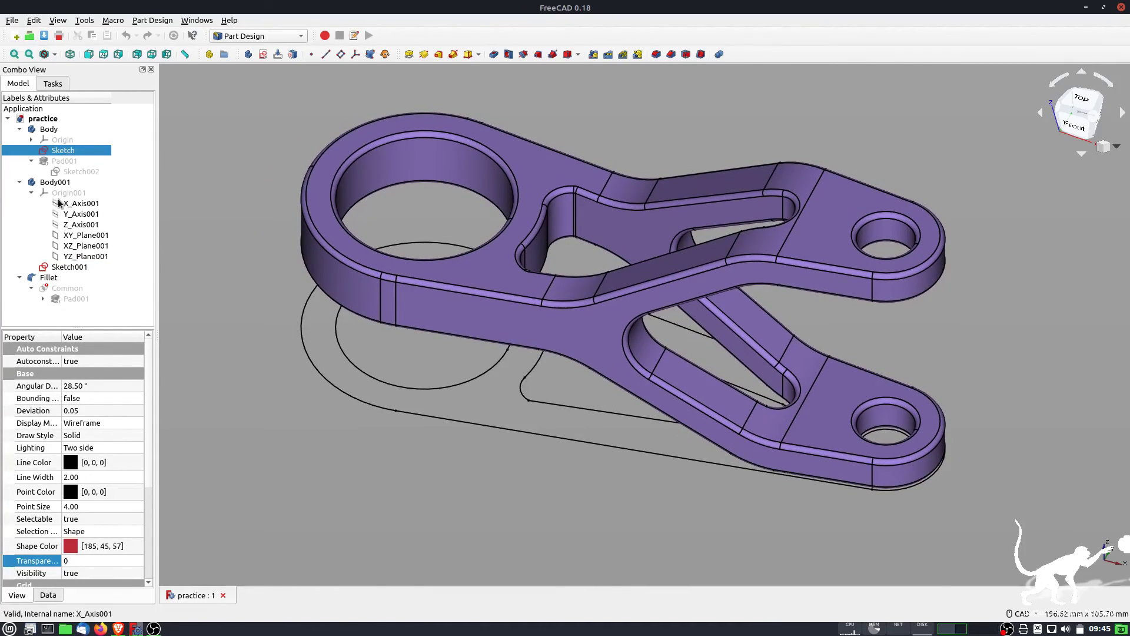
right_click(59, 151)
left_click(291, 301)
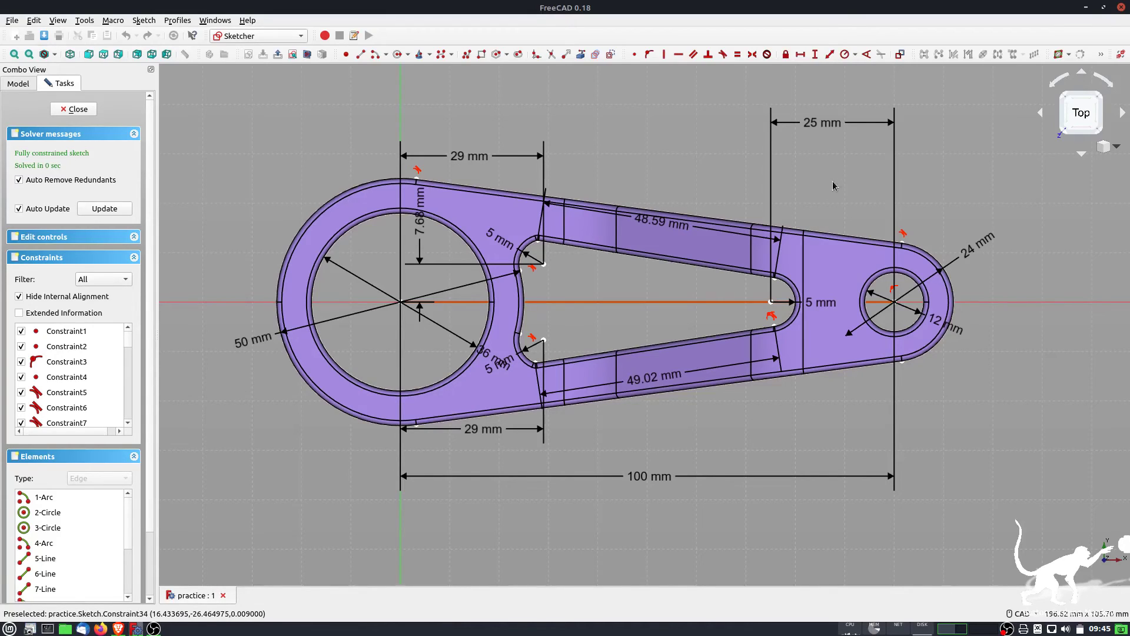
Move the 25 mm dimension closer to the profile and hide the Fillet solid so only the sketch shows.
left_click_drag(824, 124, 814, 168)
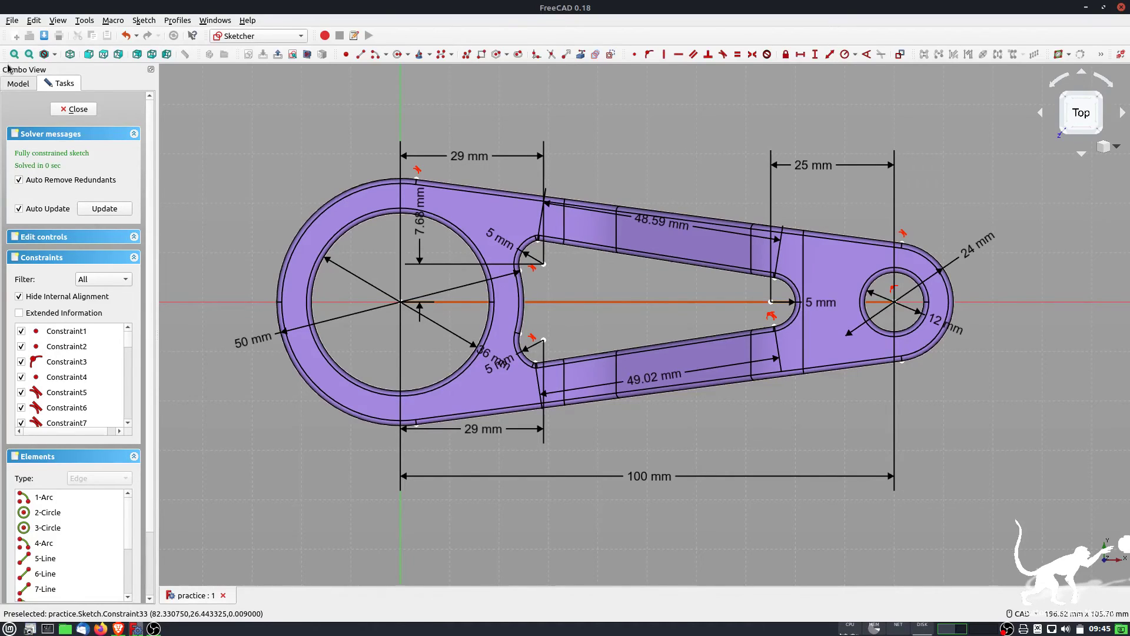
left_click(18, 83)
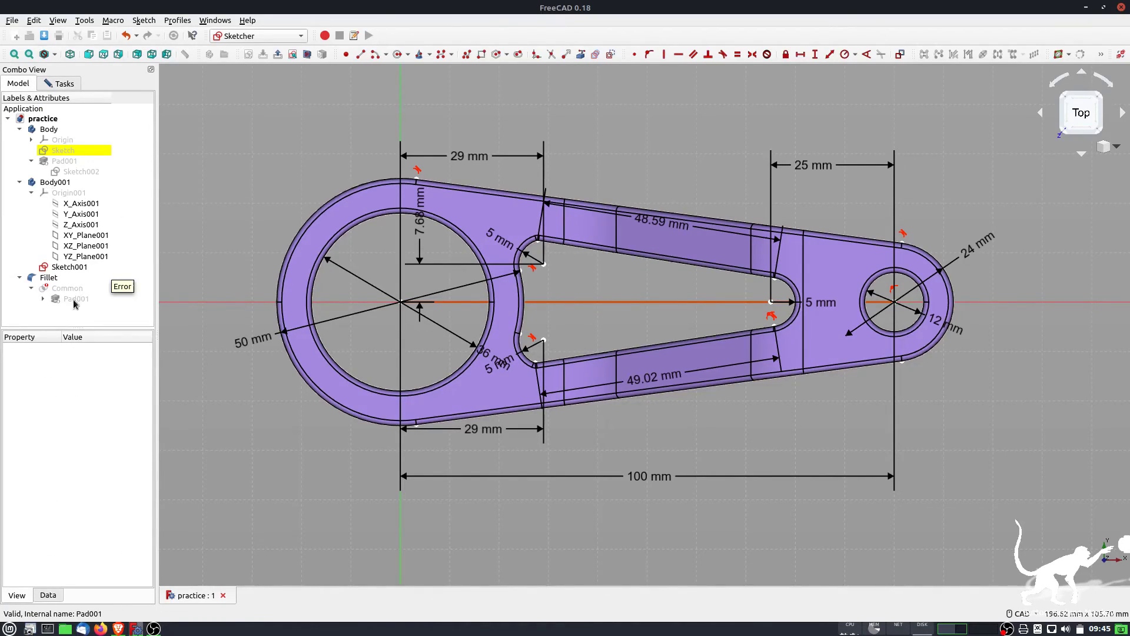
left_click(49, 279)
key("space")
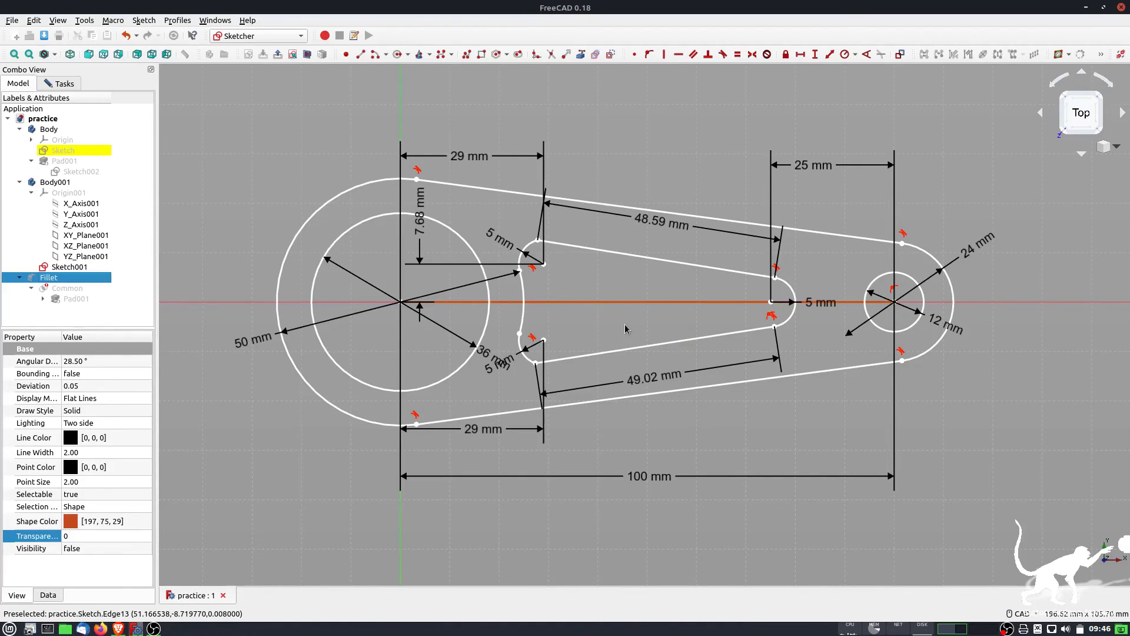
Draw a horizontal line about 41 mm long above the profile and connect its near end to the large arc's upper tangent point.
left_click(361, 55)
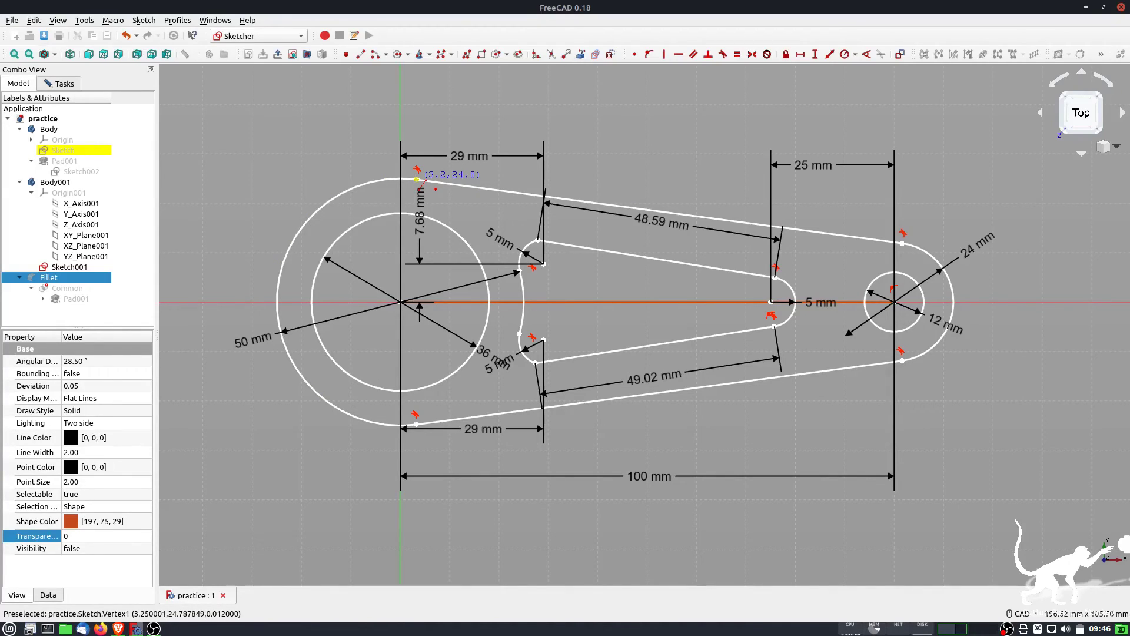
left_click(652, 97)
left_click(858, 98)
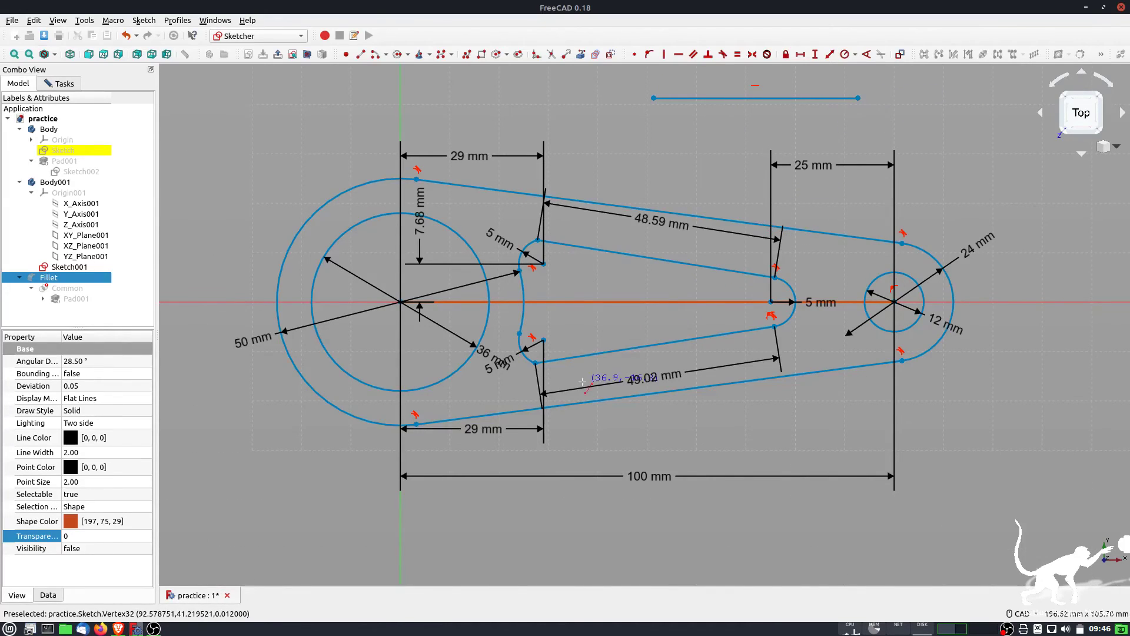
left_click(417, 182)
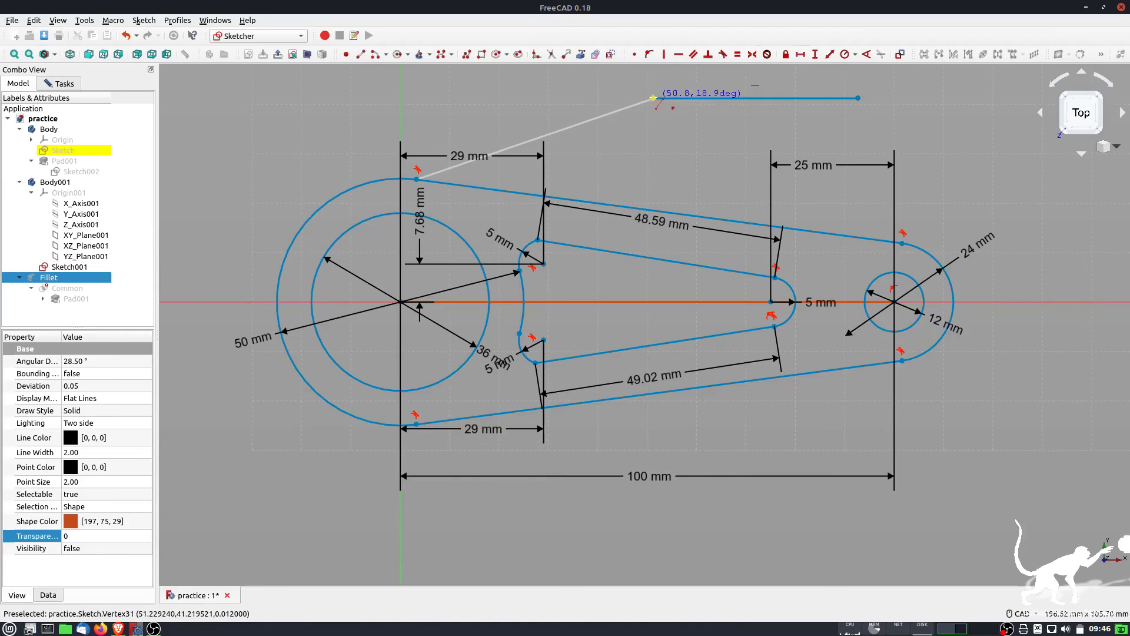
left_click(654, 98)
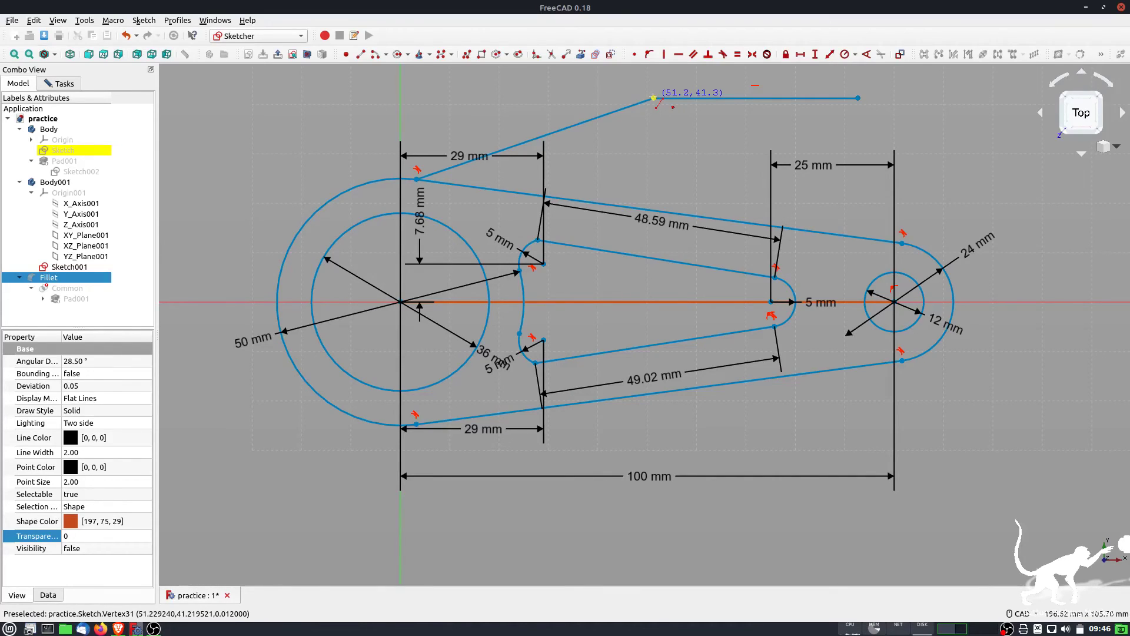
Leave the line tool and delete the two connected lines drawn above the profile.
right_click(621, 90)
left_click_drag(714, 141, 636, 97)
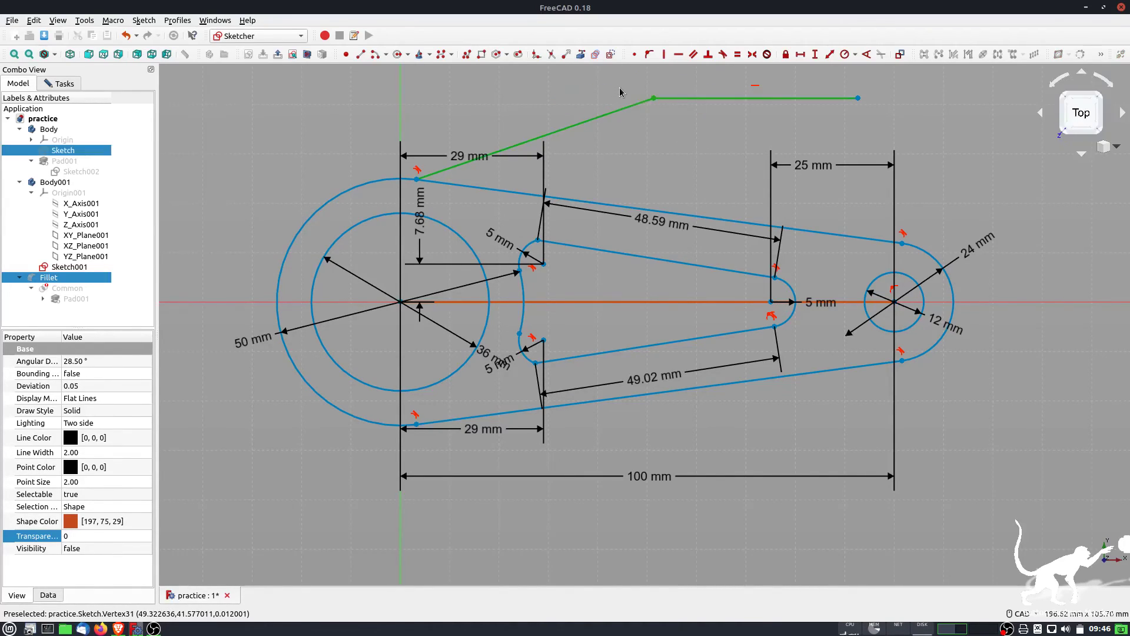
key("Delete")
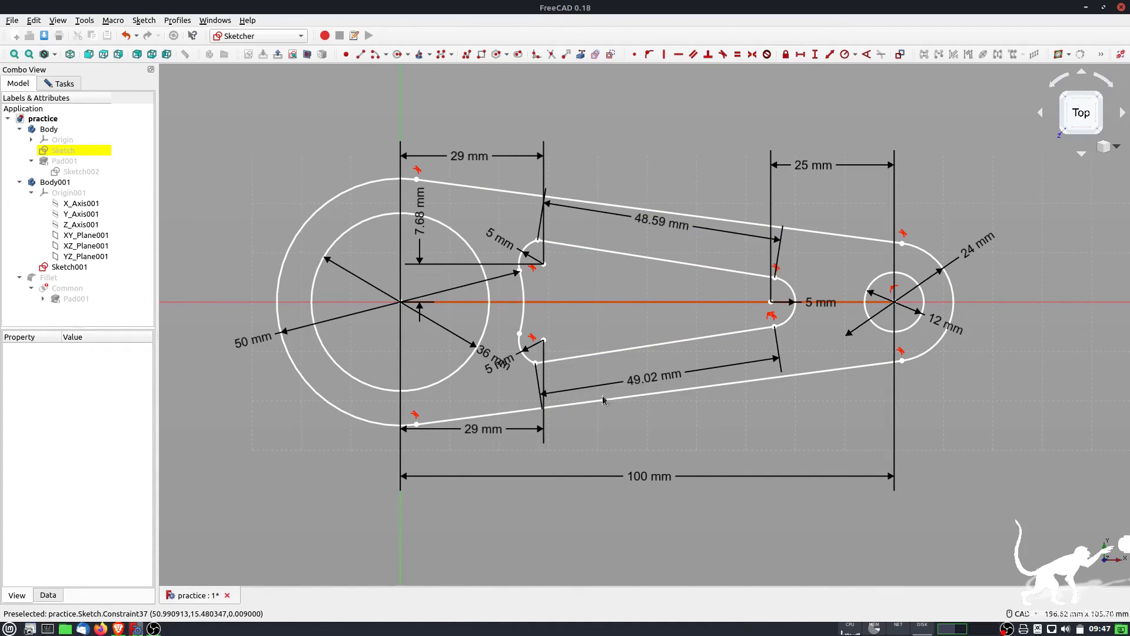
Move the 48.59 mm and 49.02 mm dimensions closer to the sloped edges of the inner cutout.
mouse_move(648, 235)
left_mouse_down()
mouse_move(727, 233)
mouse_move(670, 236)
left_mouse_up()
left_click_drag(655, 377, 665, 367)
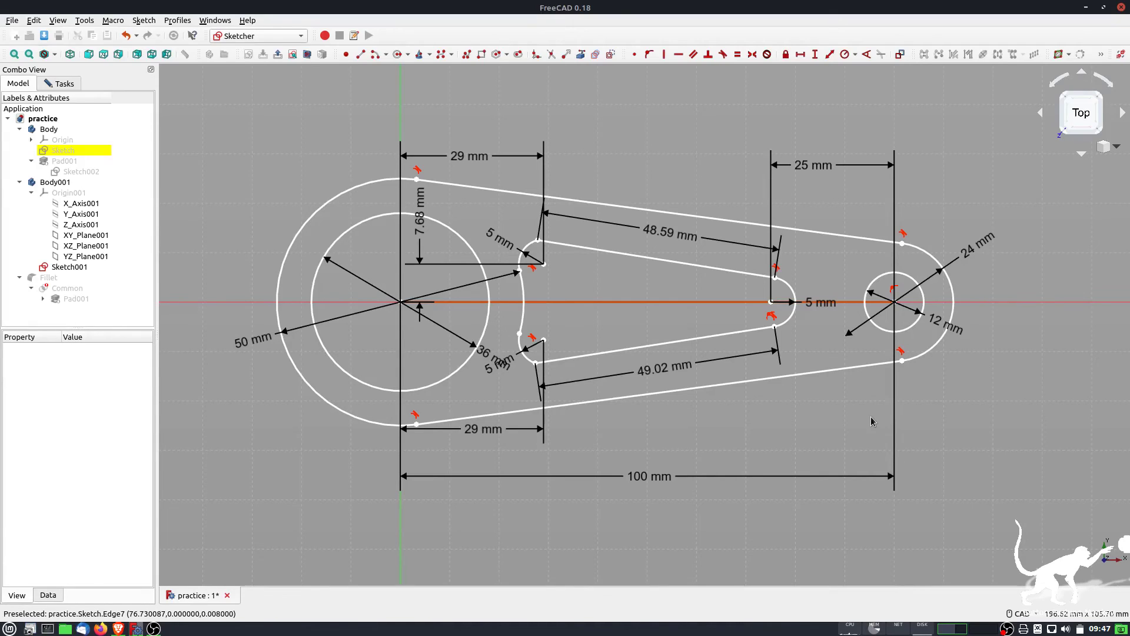
left_click(576, 307)
left_click(614, 304)
left_click(611, 303)
left_click(610, 302)
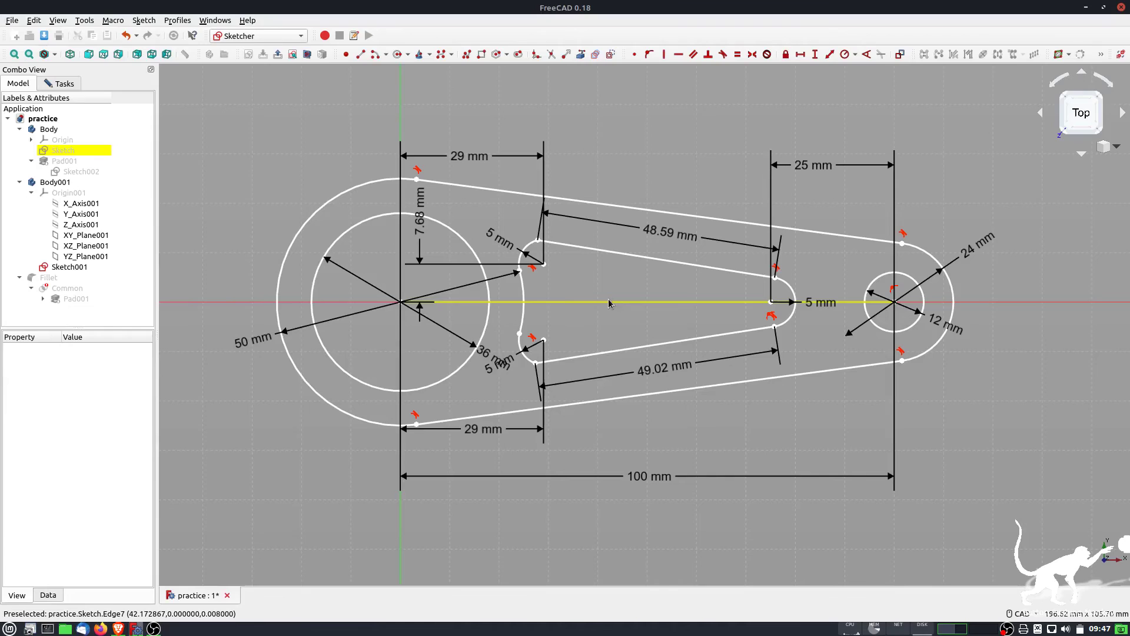
left_click(609, 302)
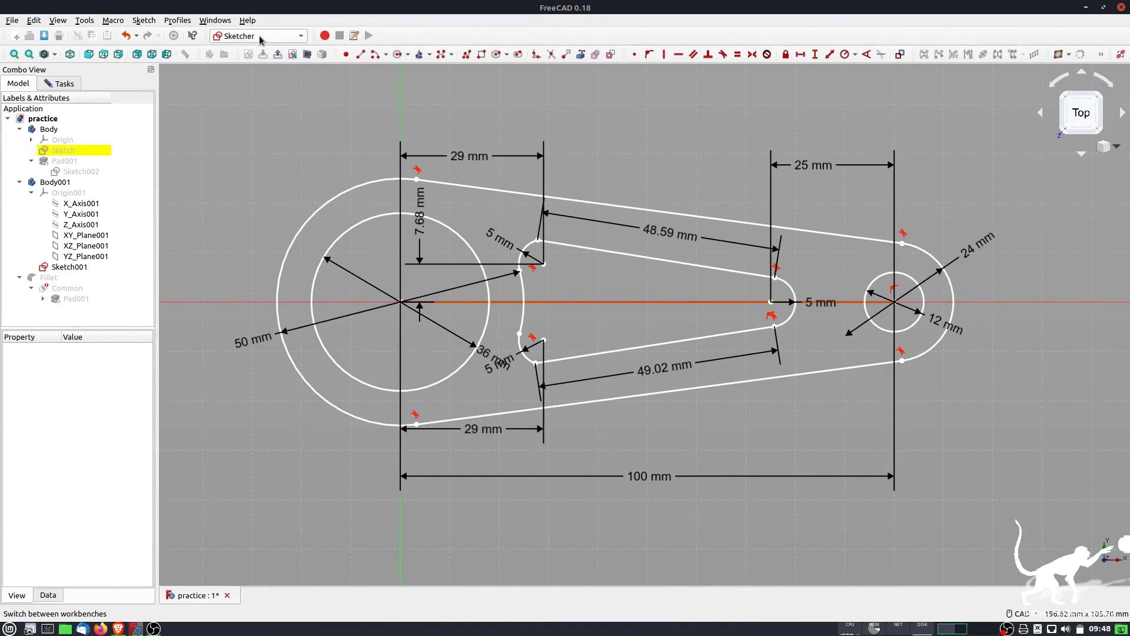
Leave the sketch, keep the Part Design workbench active and show the model tree.
left_click(278, 54)
left_click(259, 36)
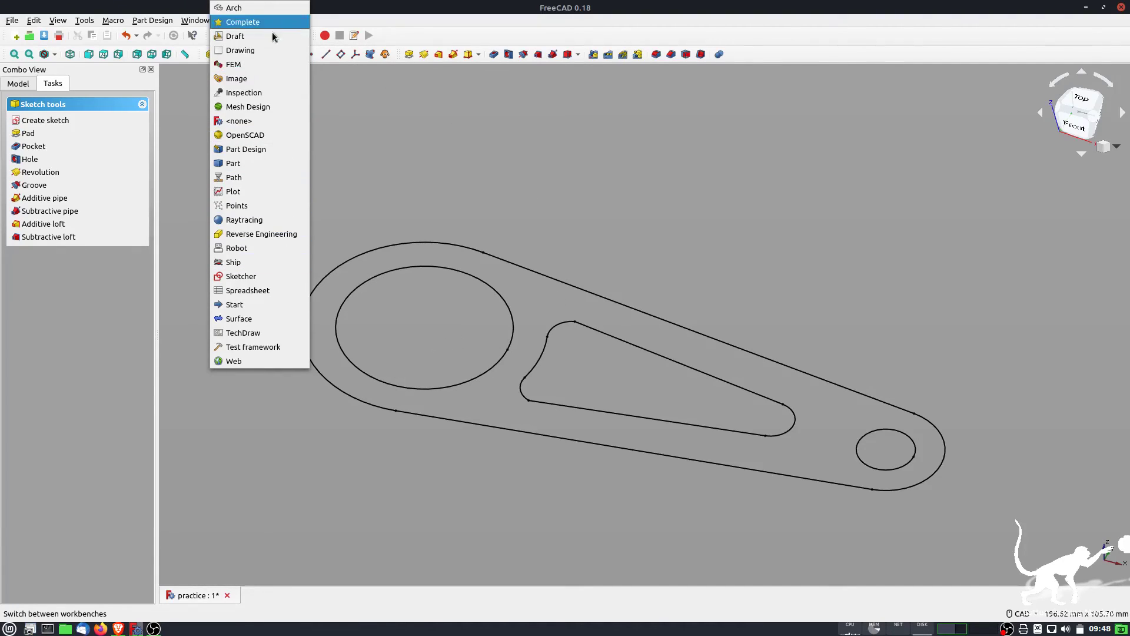
left_click(239, 149)
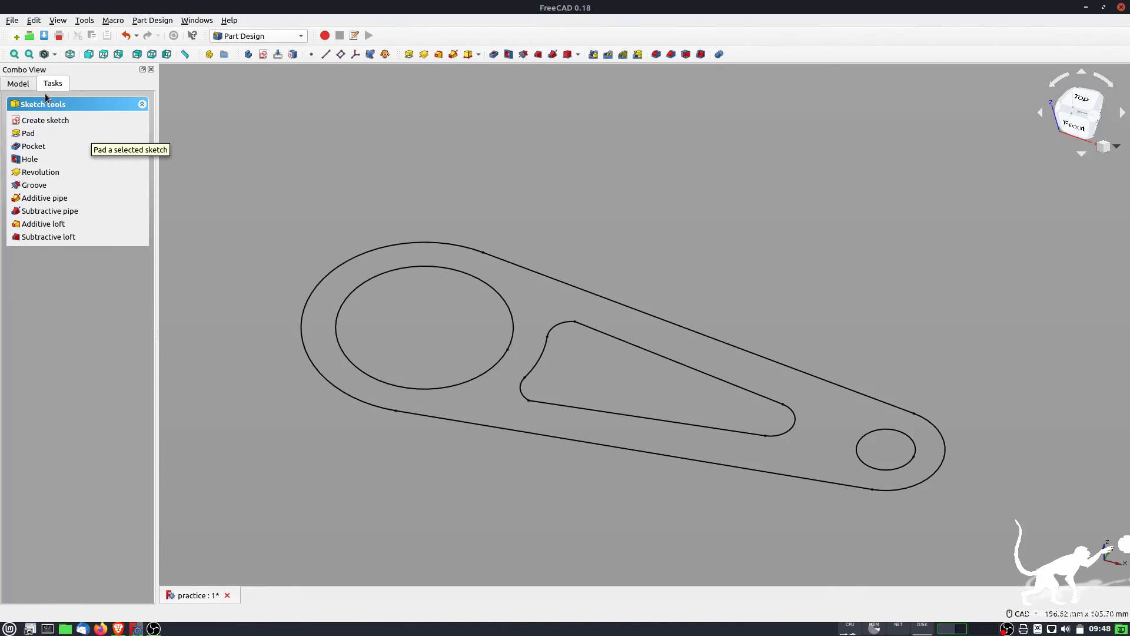
left_click(18, 84)
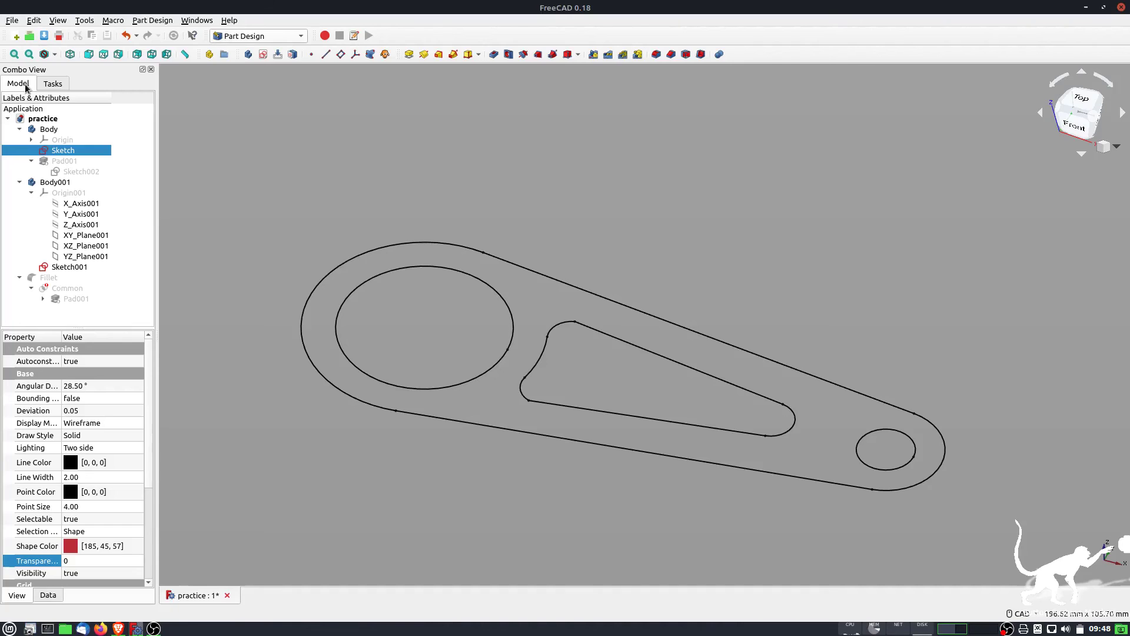
Close FreeCAD without saving the practice document and close the browser's Lutris page to reach the Onshape documents.
left_click(1122, 8)
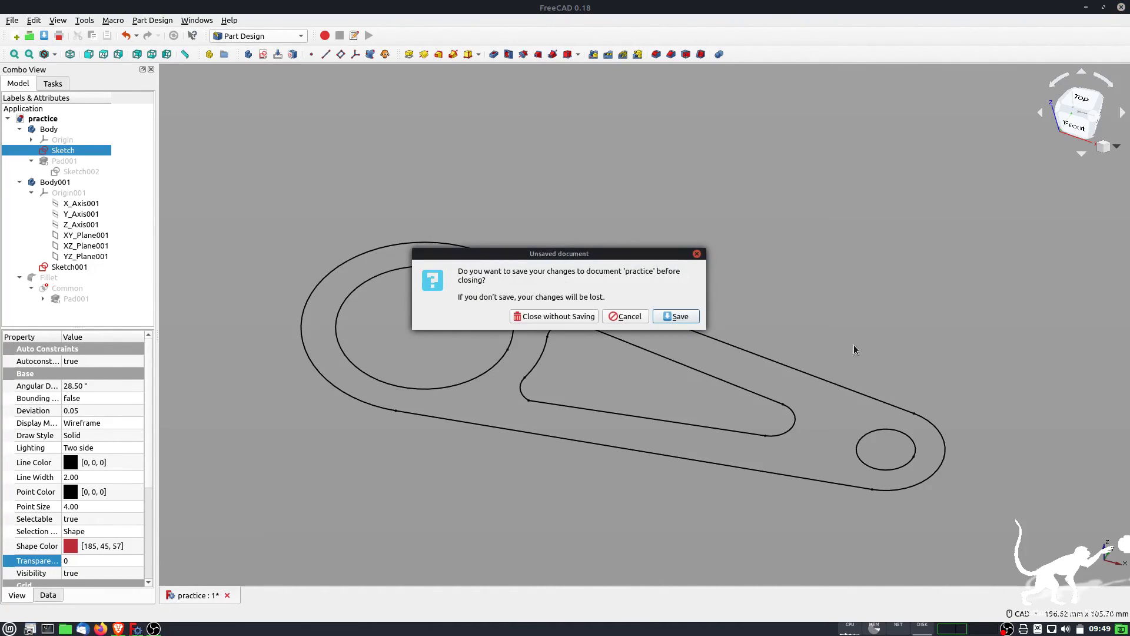
left_click(564, 316)
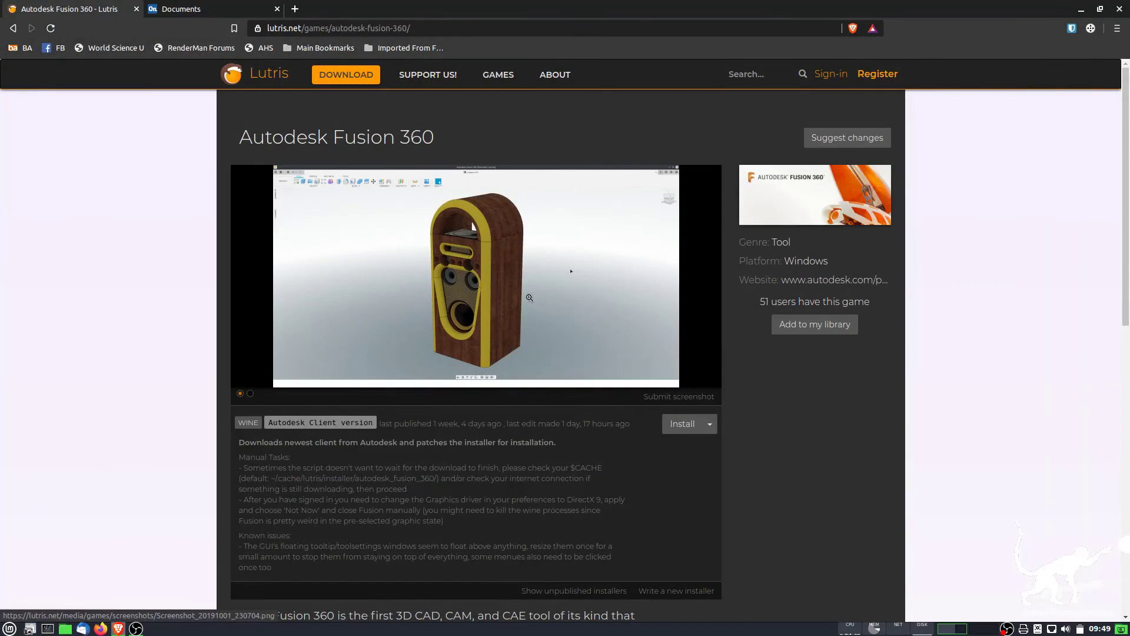
left_click(136, 9)
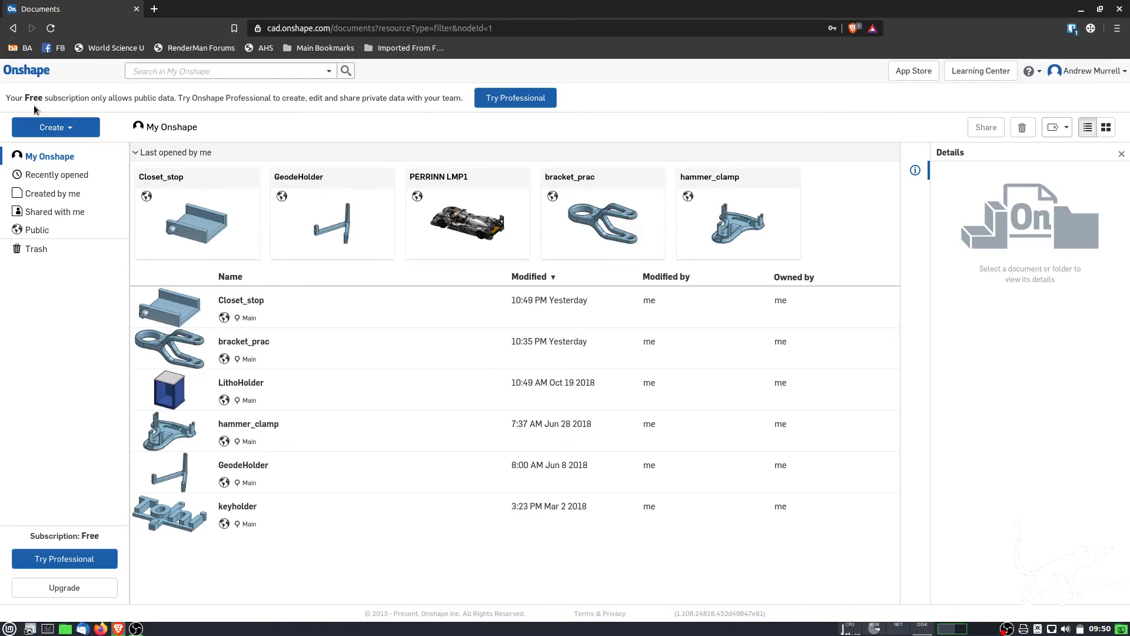
Read Onshape's free-subscription notice, open the Public documents and browse through the list of shared models.
left_click_drag(10, 98, 213, 104)
left_click(46, 229)
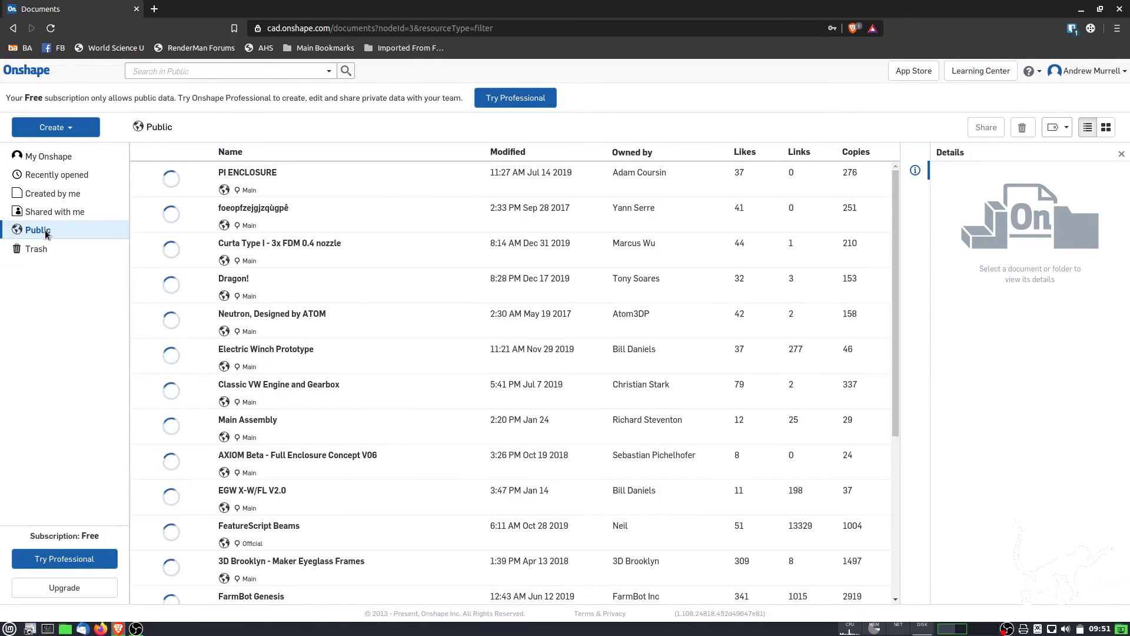
scroll(430, 294, "down", 1)
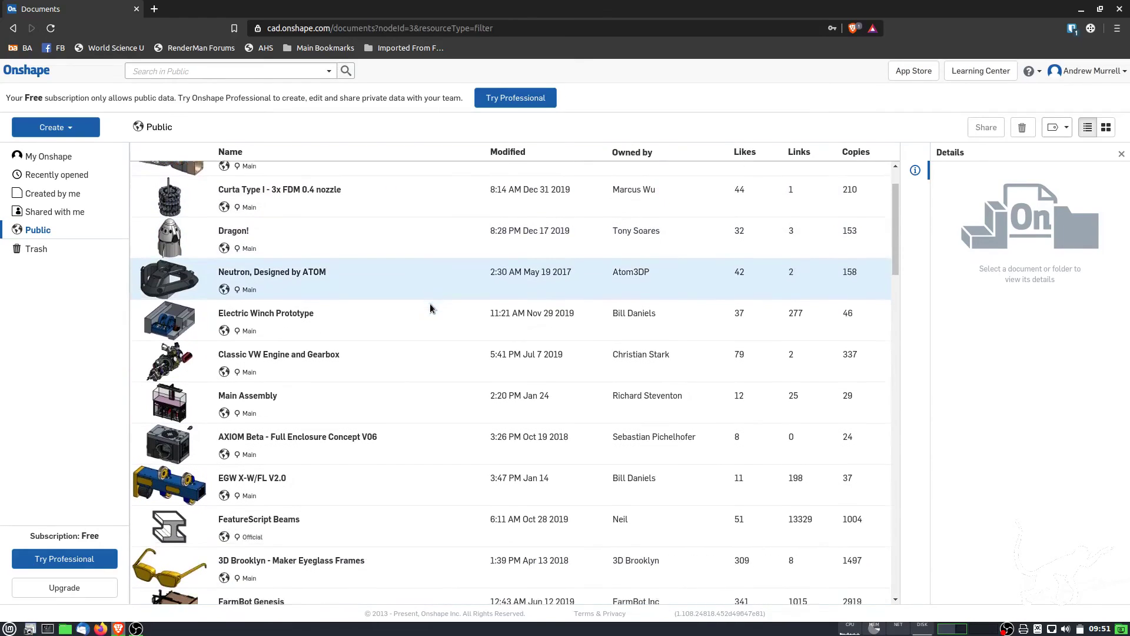
scroll(430, 306, "down", 5)
scroll(428, 310, "down", 3)
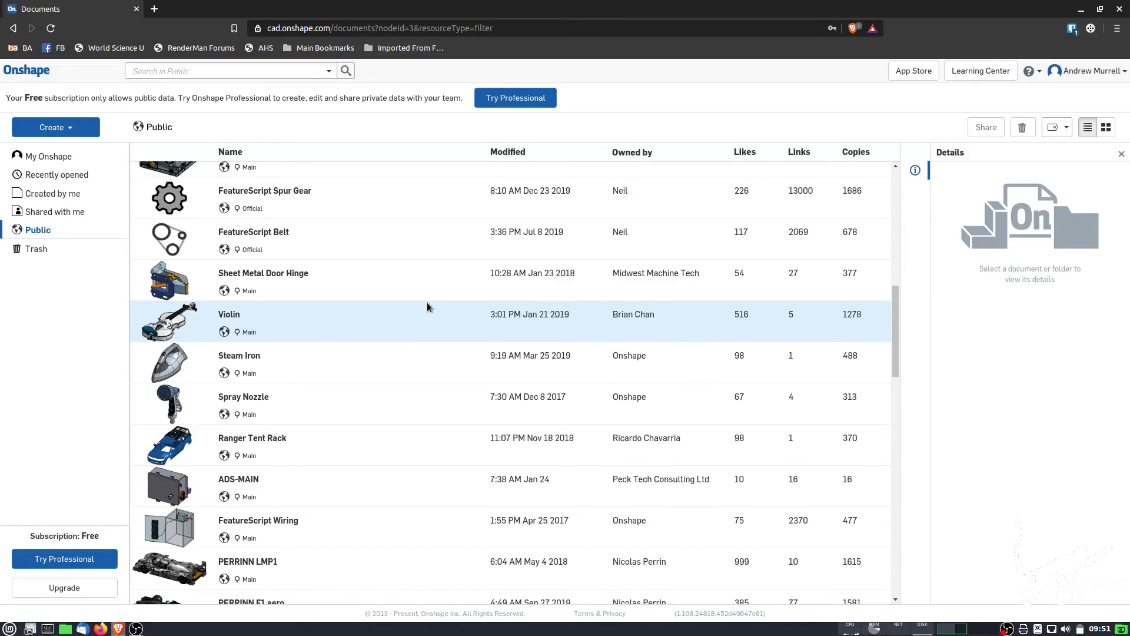
scroll(276, 488, "down", 3)
scroll(274, 486, "down", 3)
scroll(275, 485, "down", 1)
scroll(275, 485, "down", 5)
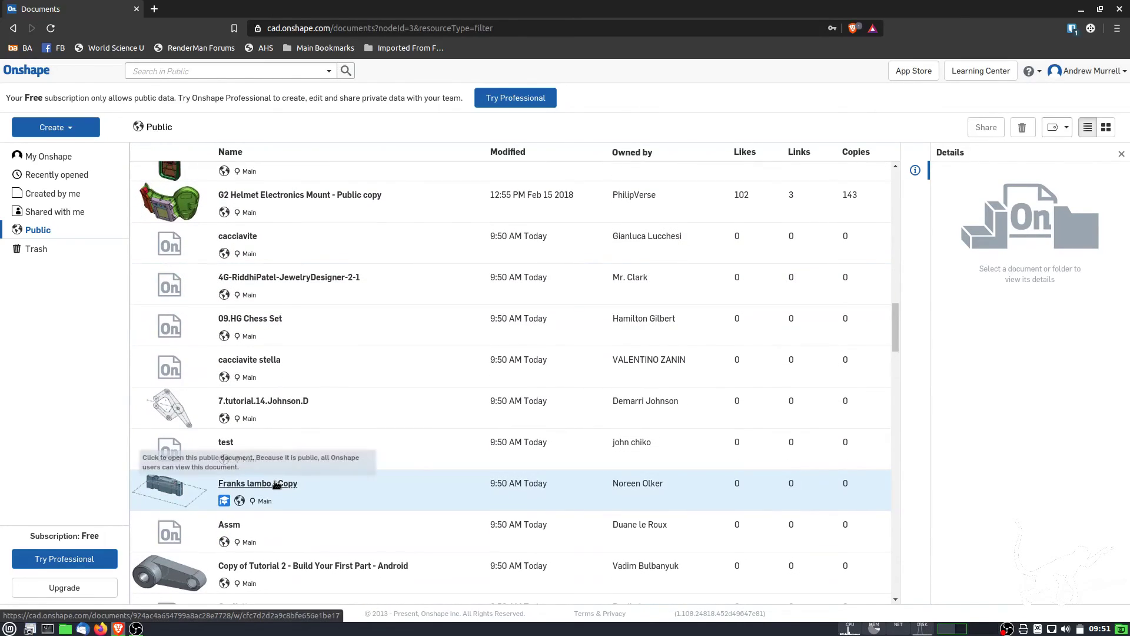
Browse further through the shared Public documents and return to the beginning of the list.
scroll(276, 485, "down", 2)
scroll(277, 485, "down", 3)
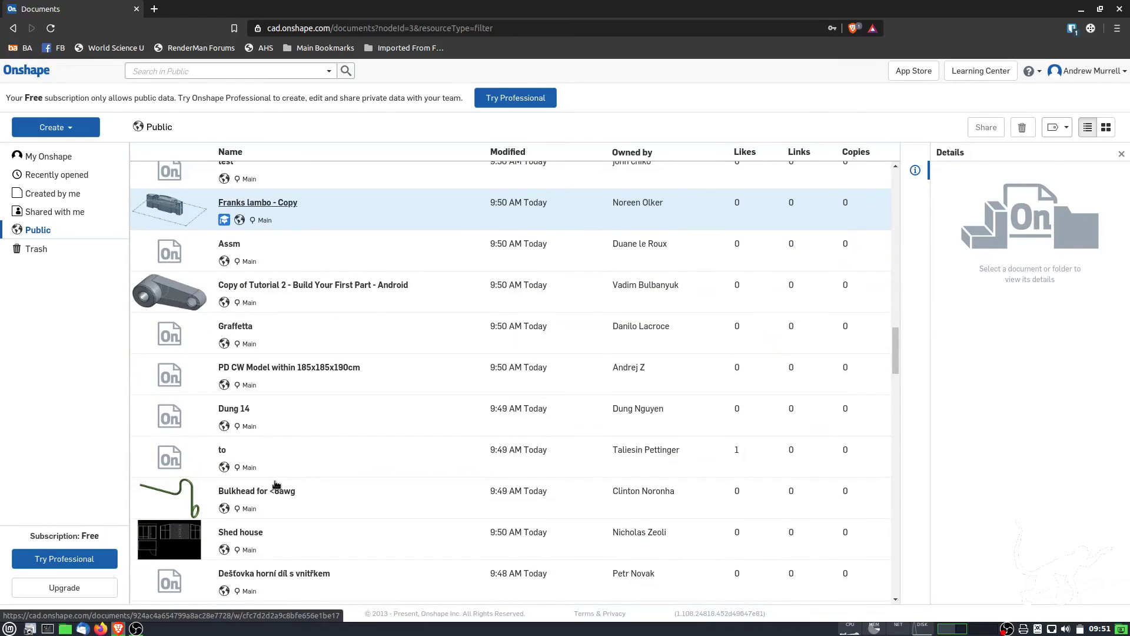
scroll(276, 485, "down", 7)
scroll(276, 484, "down", 4)
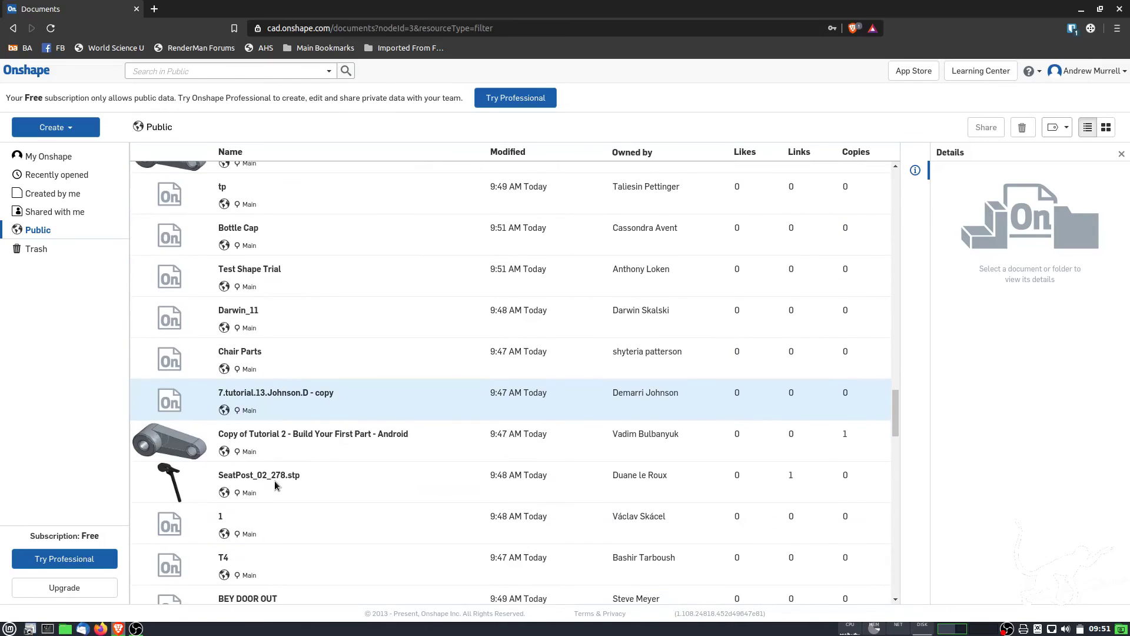
scroll(274, 481, "down", 3)
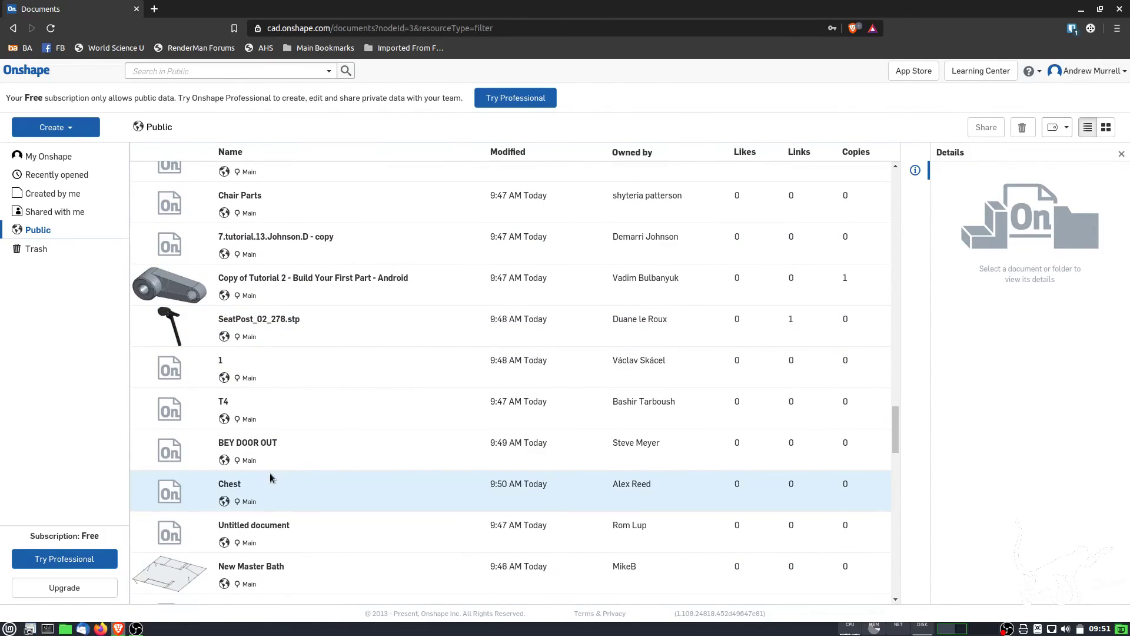
scroll(269, 473, "up", 7)
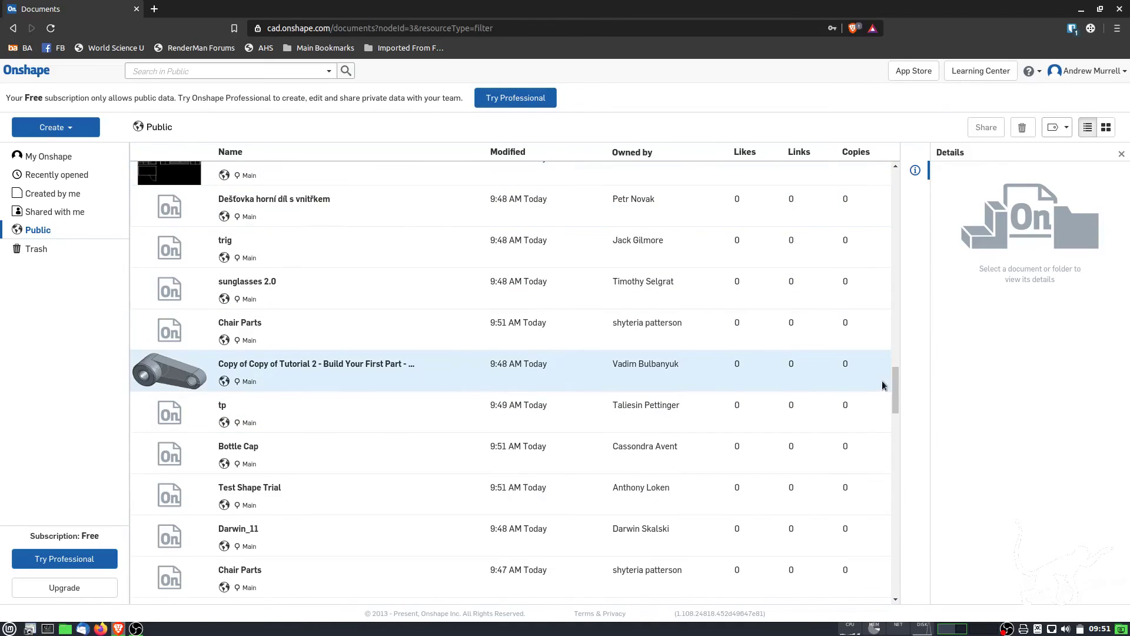
left_click_drag(896, 380, 901, 172)
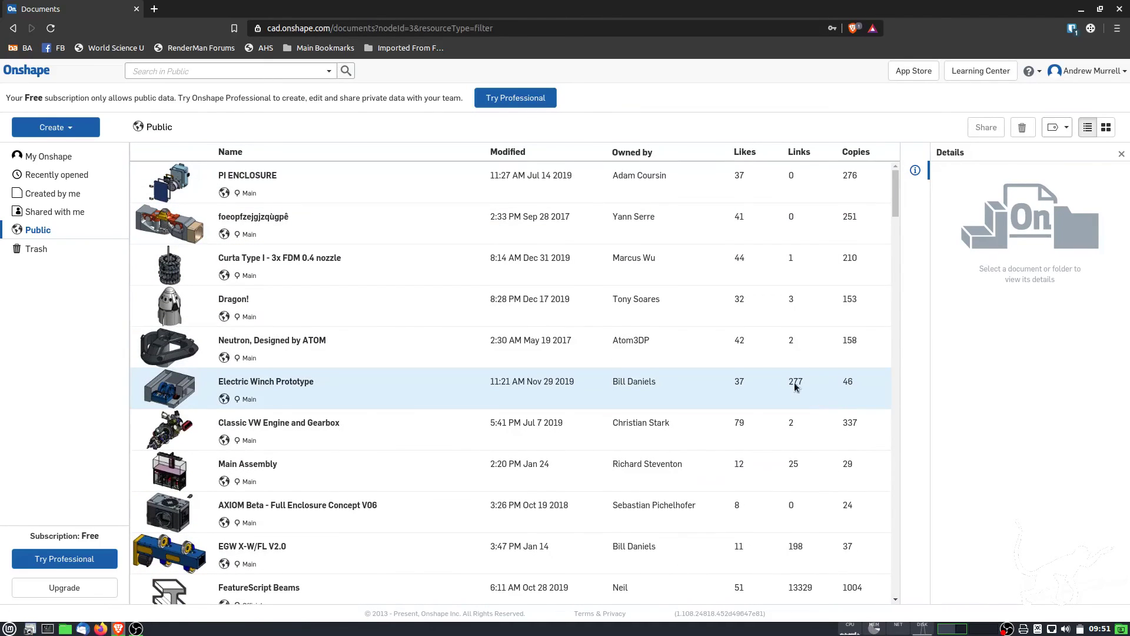
Go to the My Onshape documents and open the bracket_prac document.
left_click(31, 154)
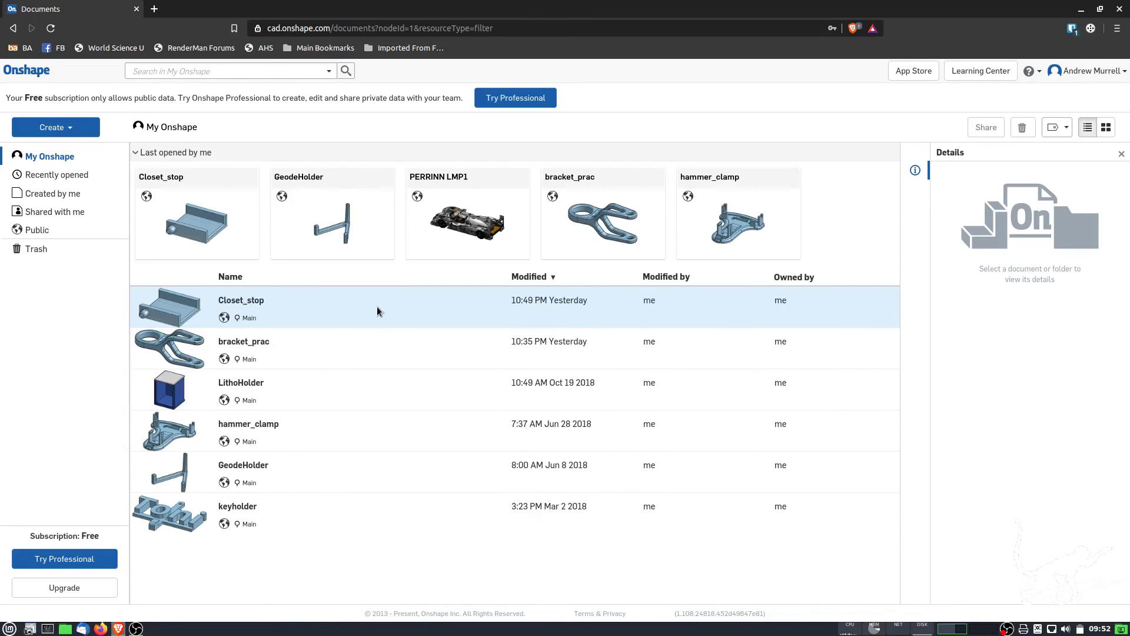
left_click(615, 243)
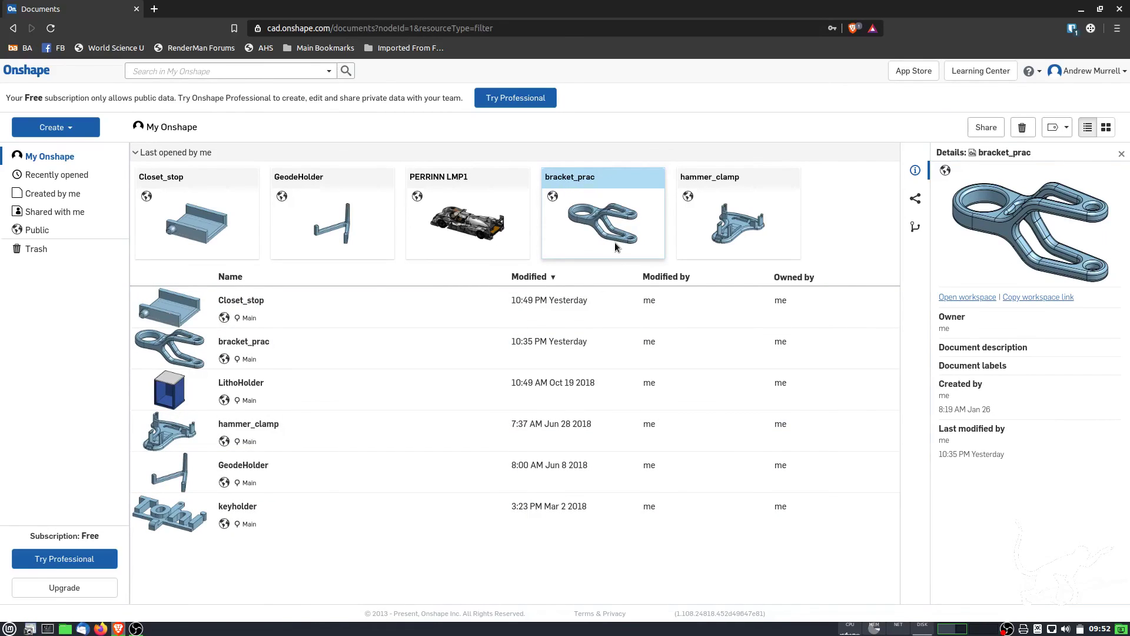
double_click(615, 244)
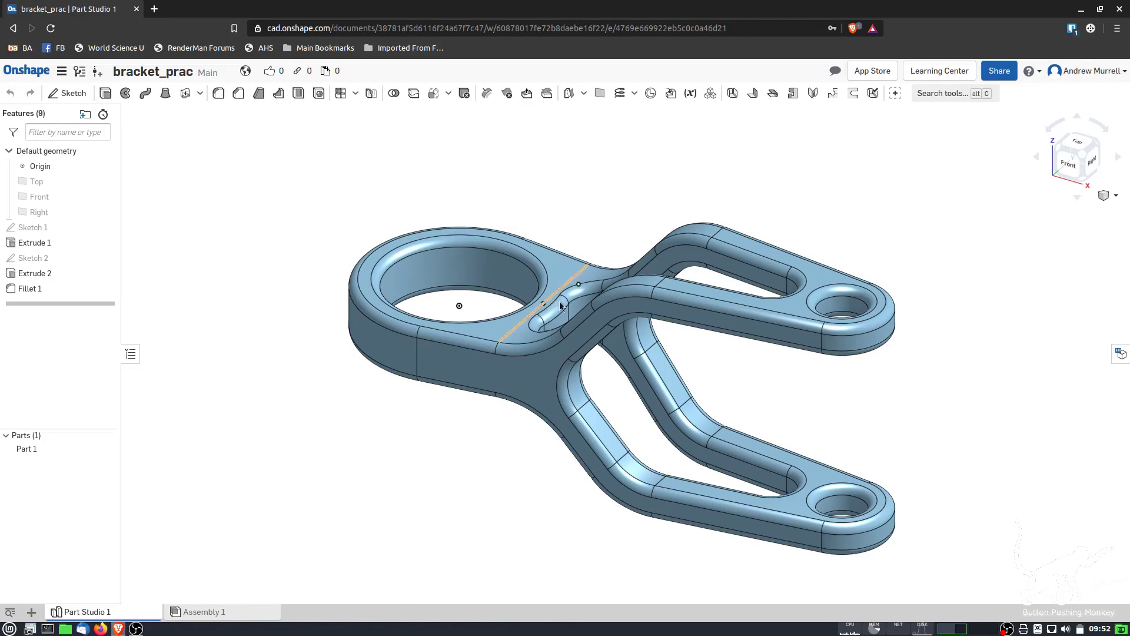
Examine the bracket model from the front and from several oblique angles, checking the ring and both forked arms.
middle_click_drag(411, 408, 381, 377)
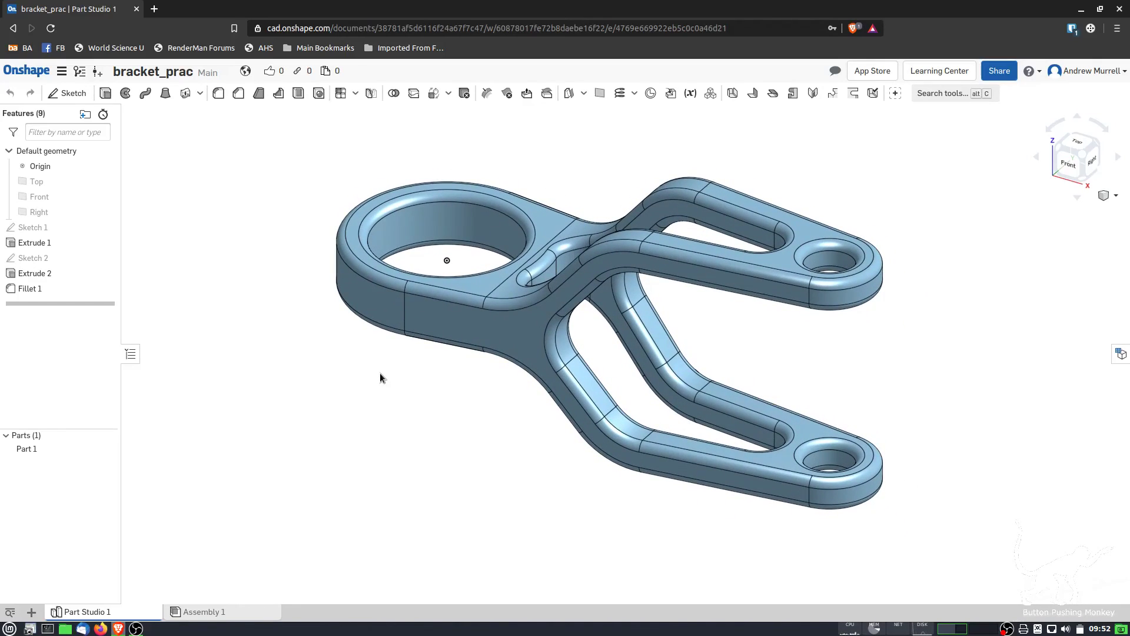
mouse_move(381, 377)
right_mouse_down()
mouse_move(434, 404)
mouse_move(371, 371)
right_mouse_up()
right_click_drag(729, 367, 500, 345)
right_click_drag(558, 369, 439, 341)
key("shift+1")
right_click_drag(356, 254, 375, 264)
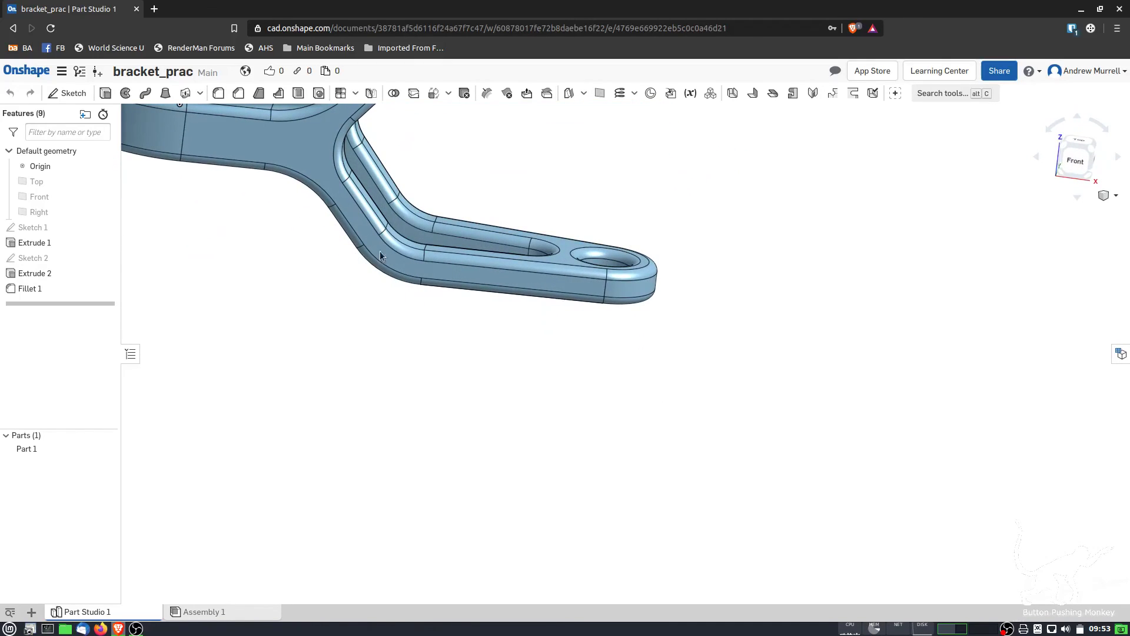
right_click_drag(387, 183, 384, 123)
middle_click_drag(462, 270, 680, 493)
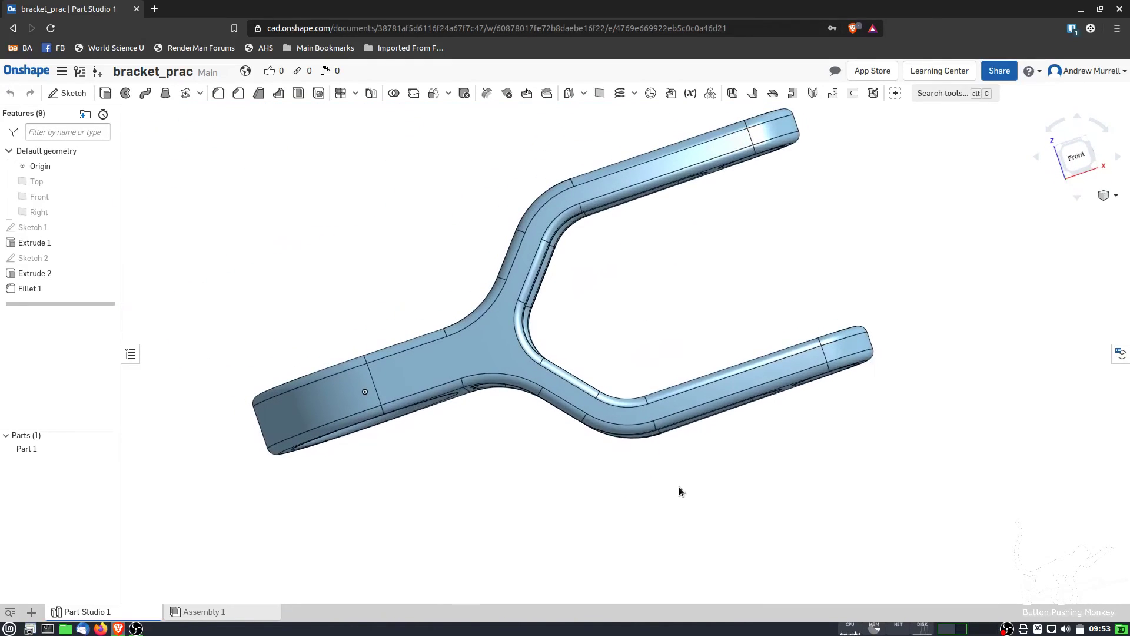
Fit the whole bracket in the view and inspect its holes, slots and filleted edges from above and from the front.
right_click(690, 306)
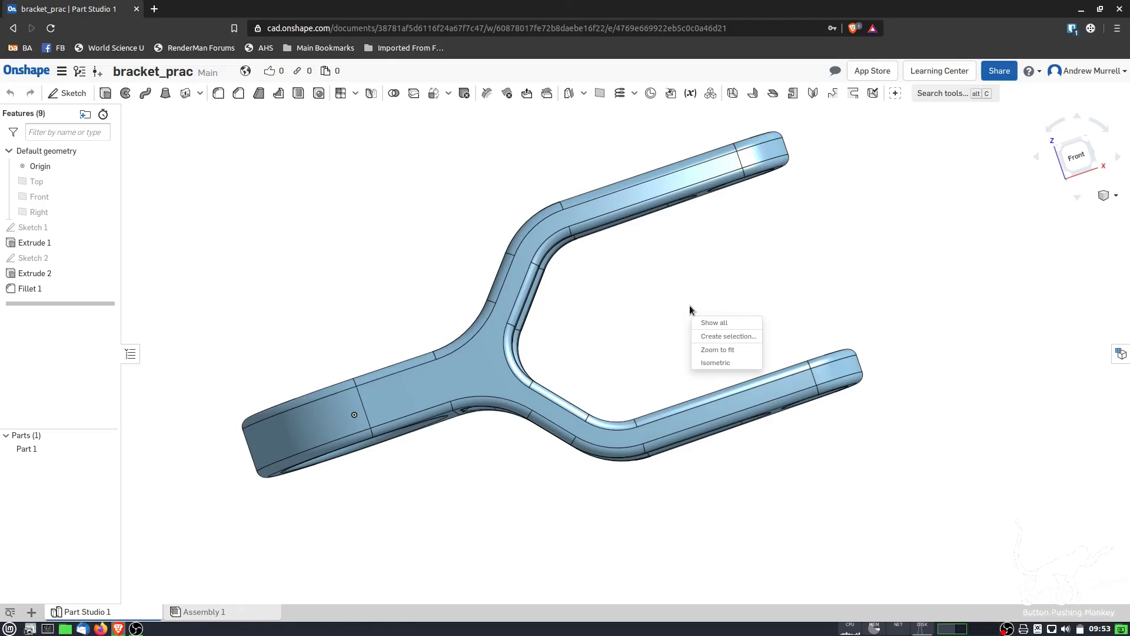
left_click(750, 350)
right_click_drag(697, 296, 870, 301)
right_click_drag(391, 450, 783, 503)
right_click_drag(980, 446, 1006, 475)
right_click_drag(656, 544, 874, 502)
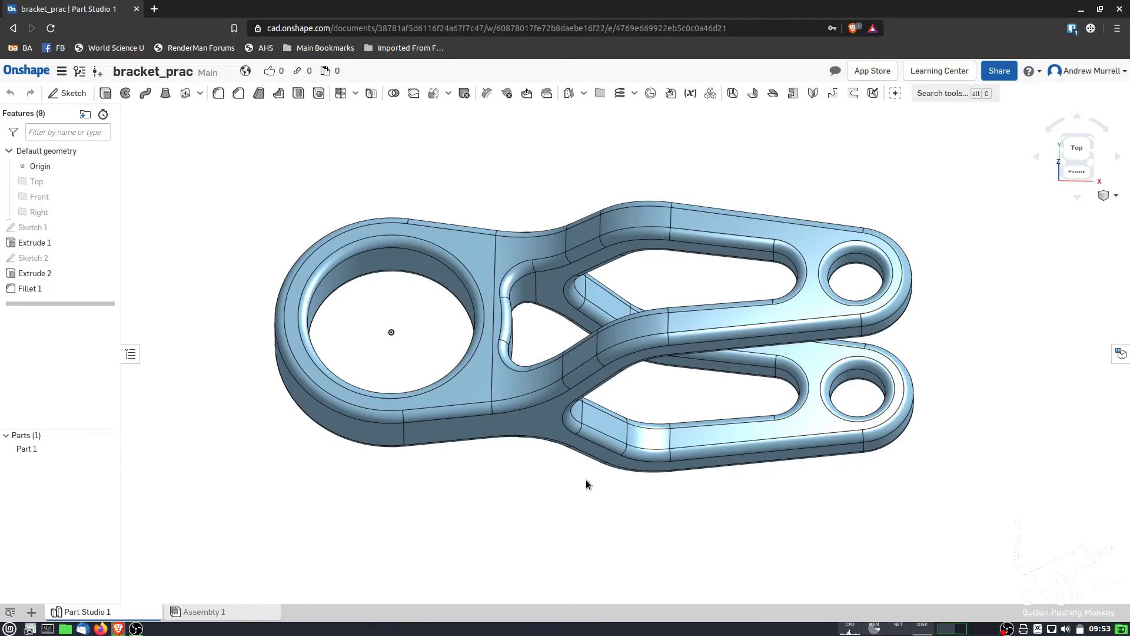
right_click_drag(542, 490, 552, 454)
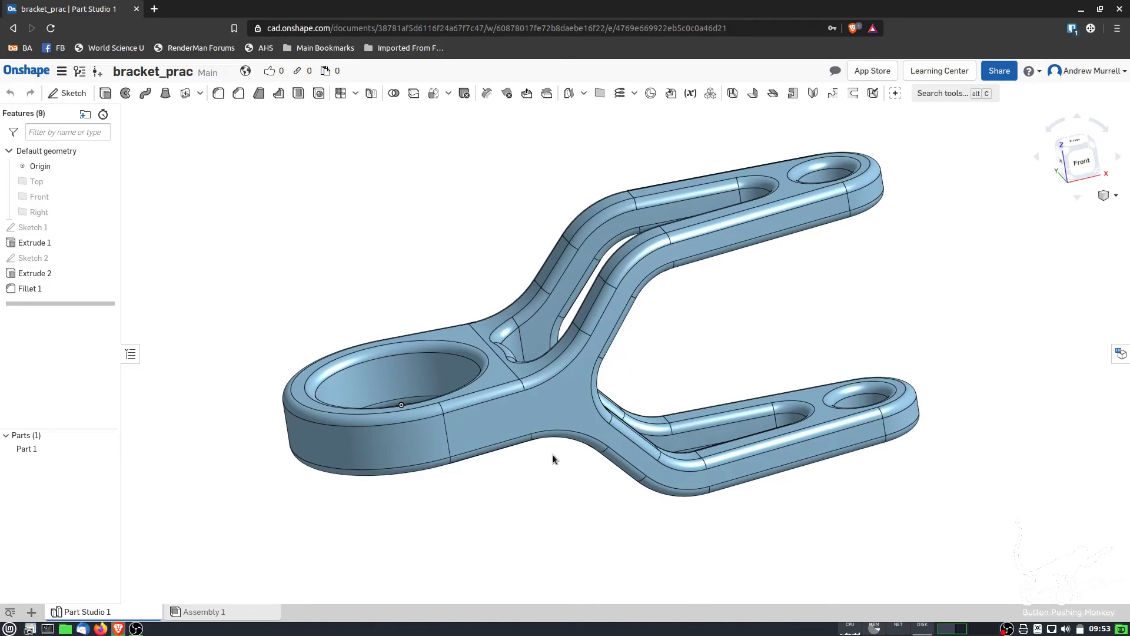
right_click_drag(202, 455, 174, 423)
mouse_move(793, 345)
right_mouse_down()
mouse_move(768, 418)
mouse_move(791, 425)
right_mouse_up()
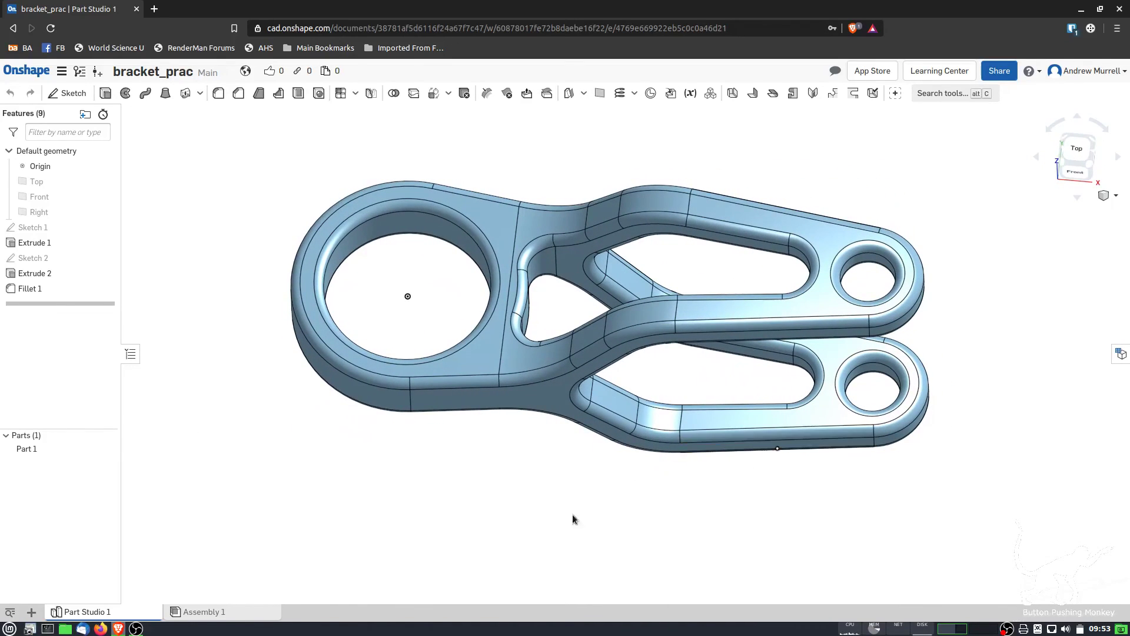
Open Sketch 1 for editing to review its profile and dimensions, and accept it without changes.
left_click(22, 229)
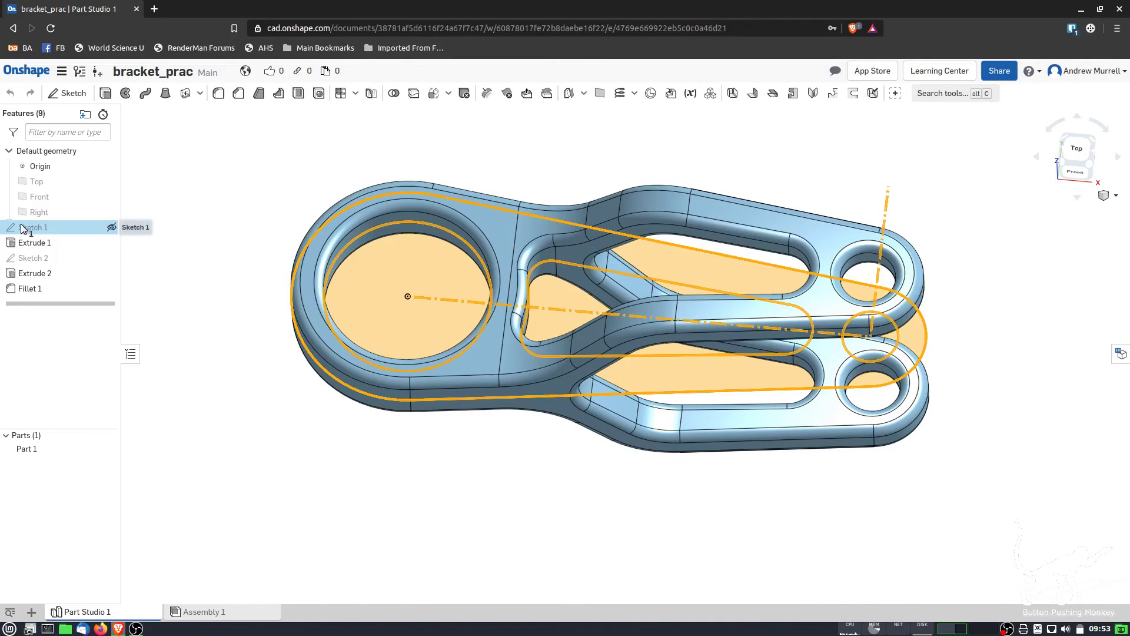
right_click(21, 229)
left_click(44, 243)
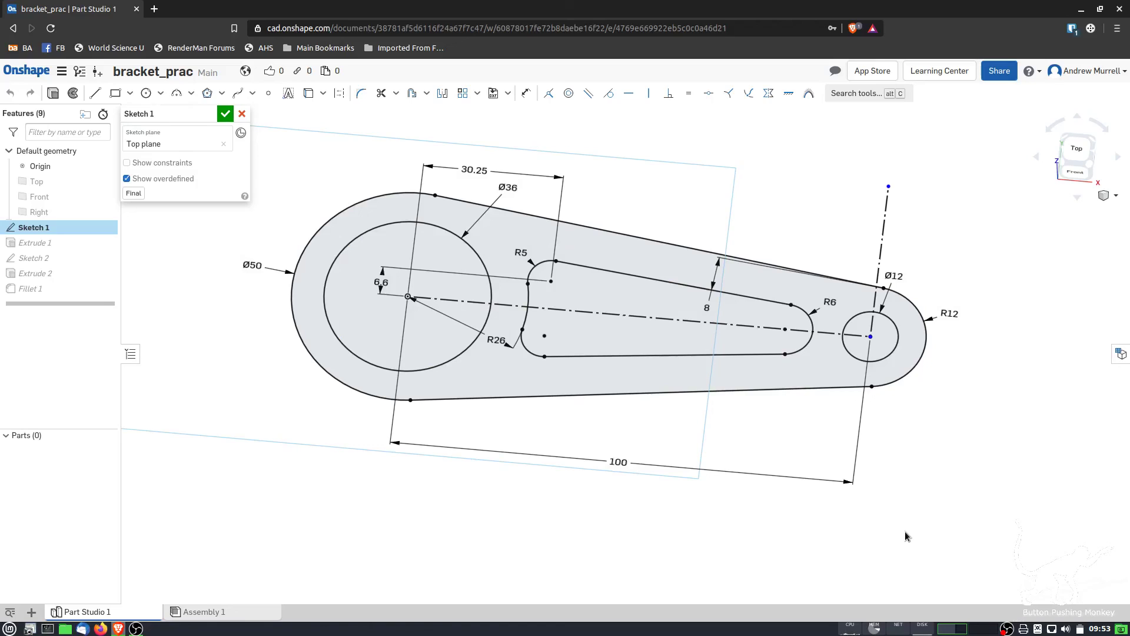
left_click(225, 113)
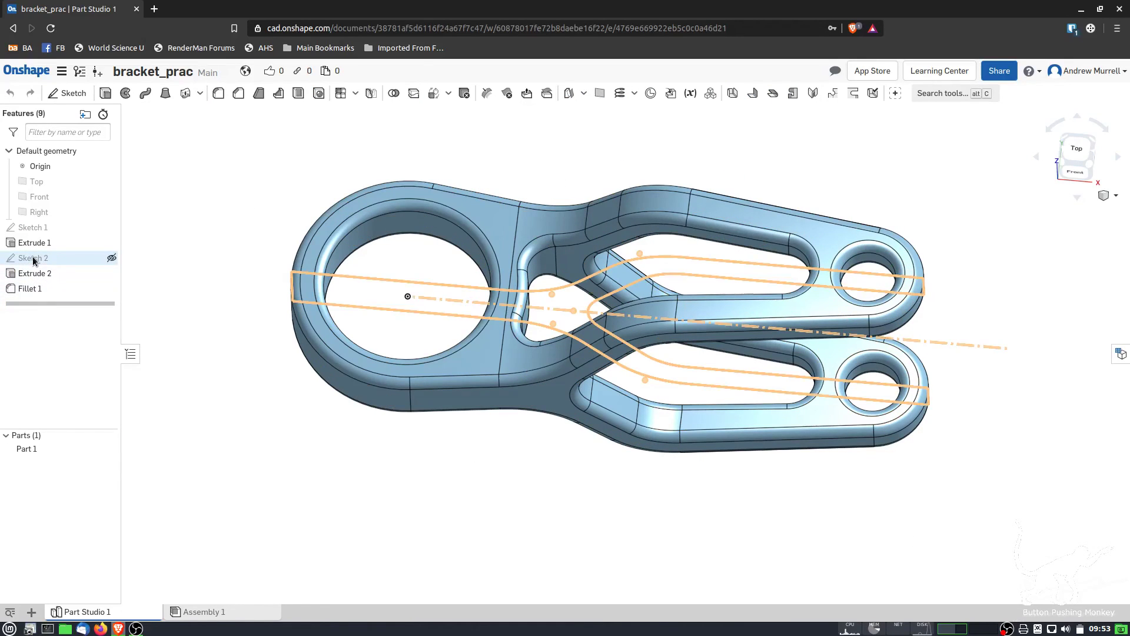
Open Sketch 2 for editing and view it straight on to examine the fork profile and its dimensions.
left_click(34, 260)
right_click(34, 260)
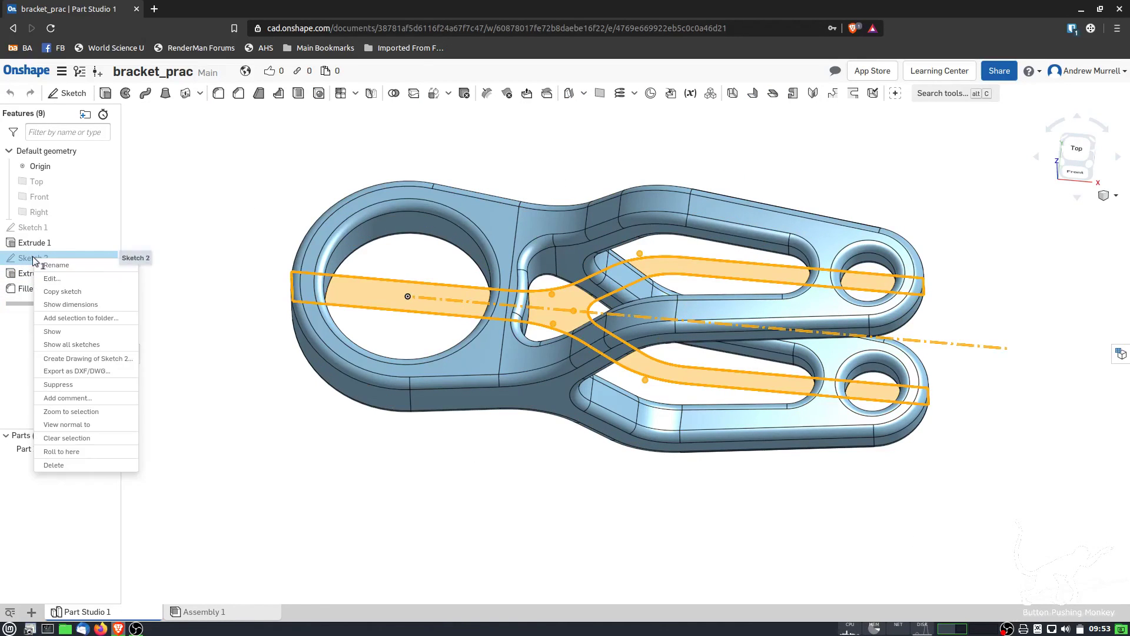
left_click(56, 279)
key("n")
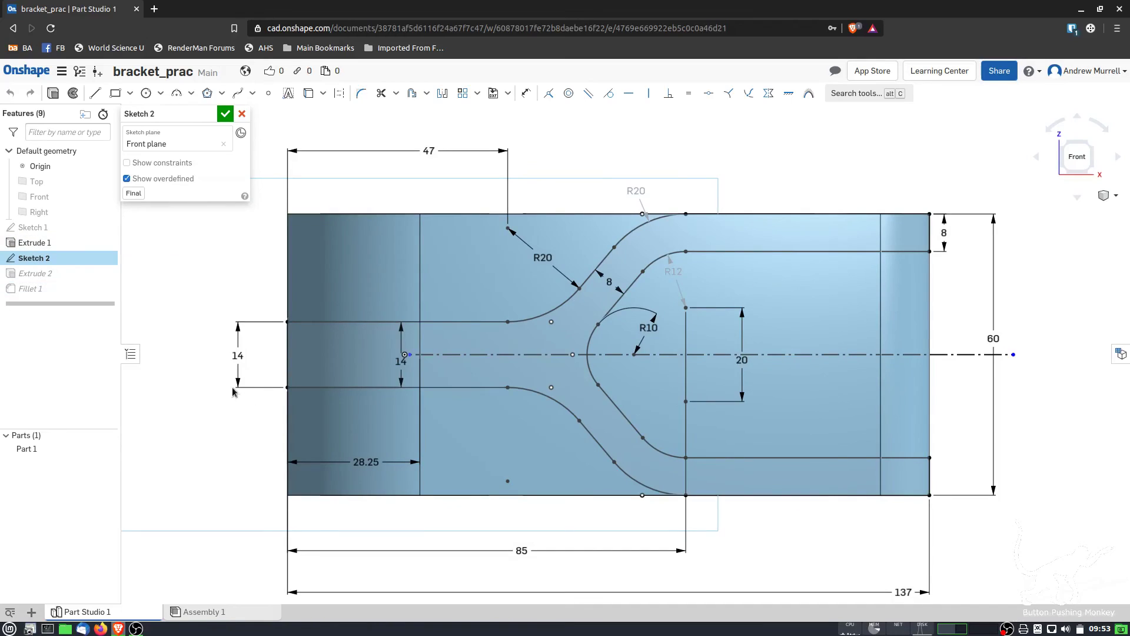
Suppress Extrude 1 to see the Sketch 2 profile alone, unsuppress it, and cancel the sketch edit.
right_click(48, 245)
right_click(38, 245)
left_click(63, 291)
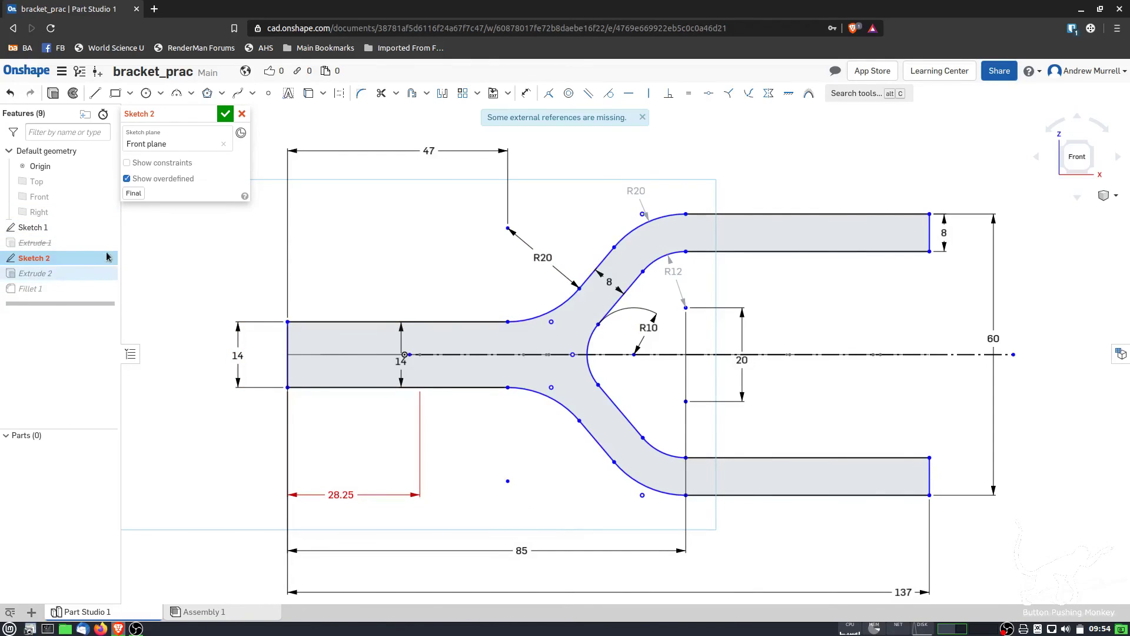
right_click(44, 244)
left_click(88, 265)
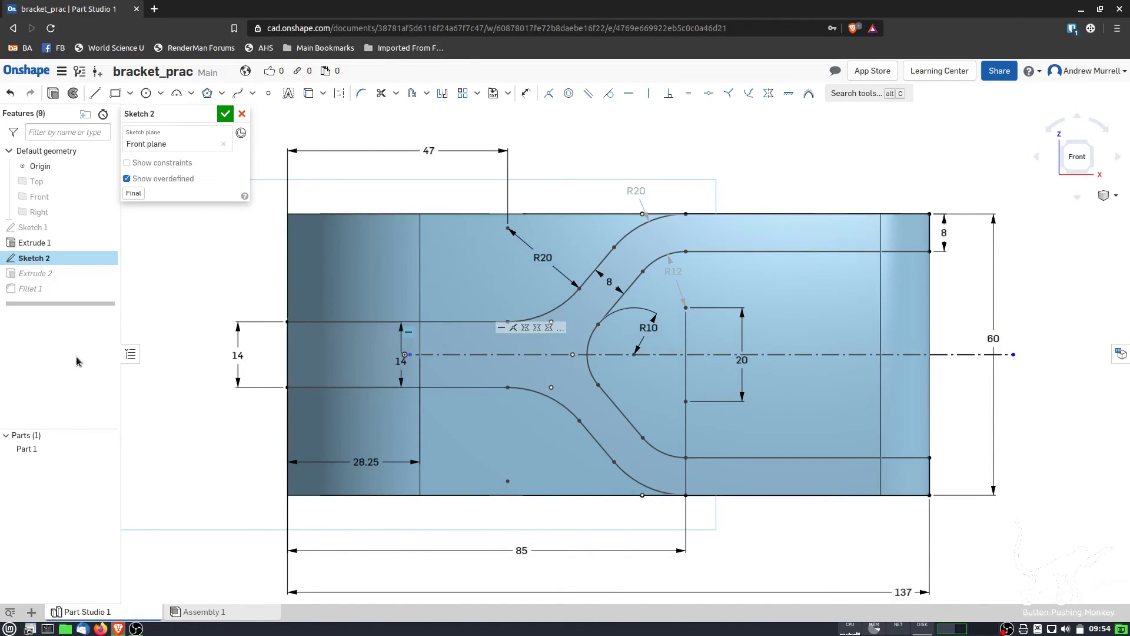
left_click(241, 114)
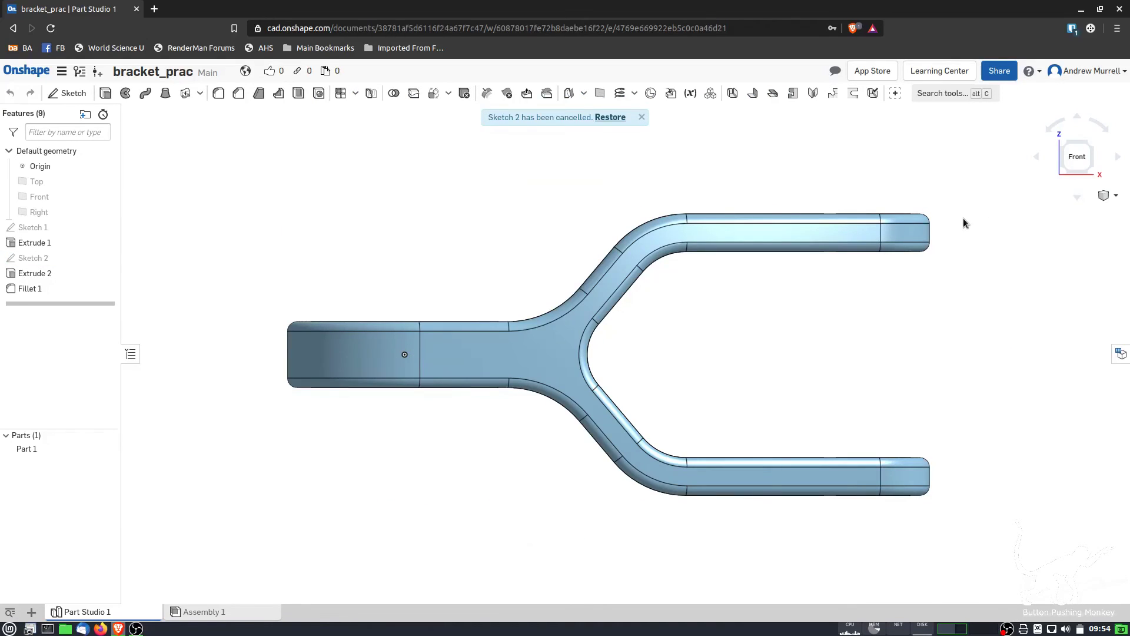
key("shift+7")
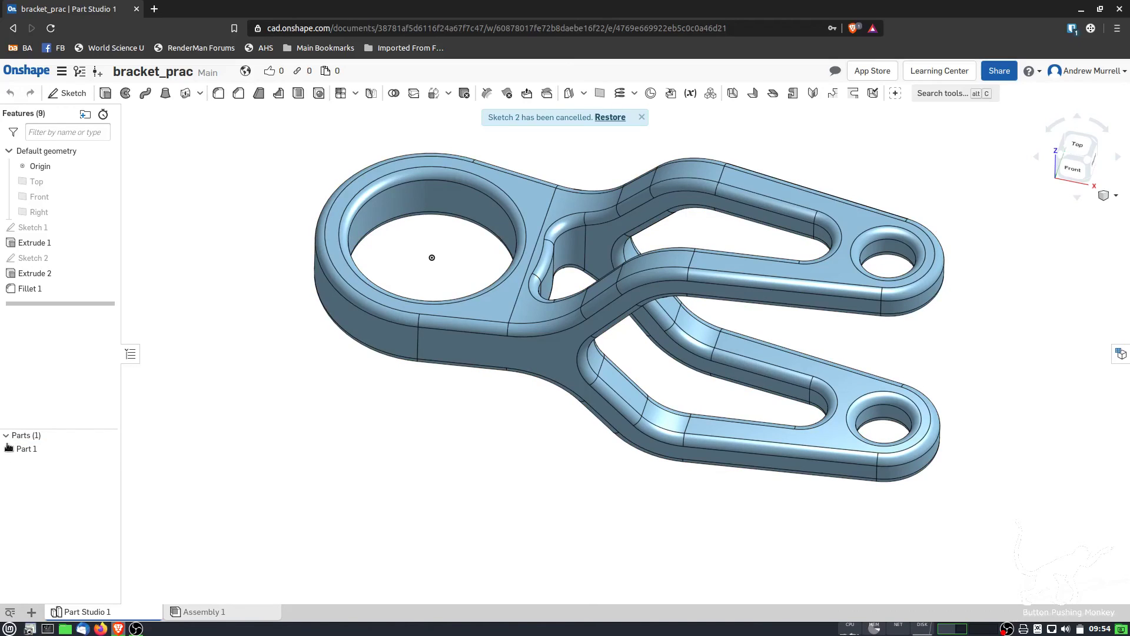
Look at Assembly 1, return to Part Studio 1, and check the document's versions and history.
left_click(209, 612)
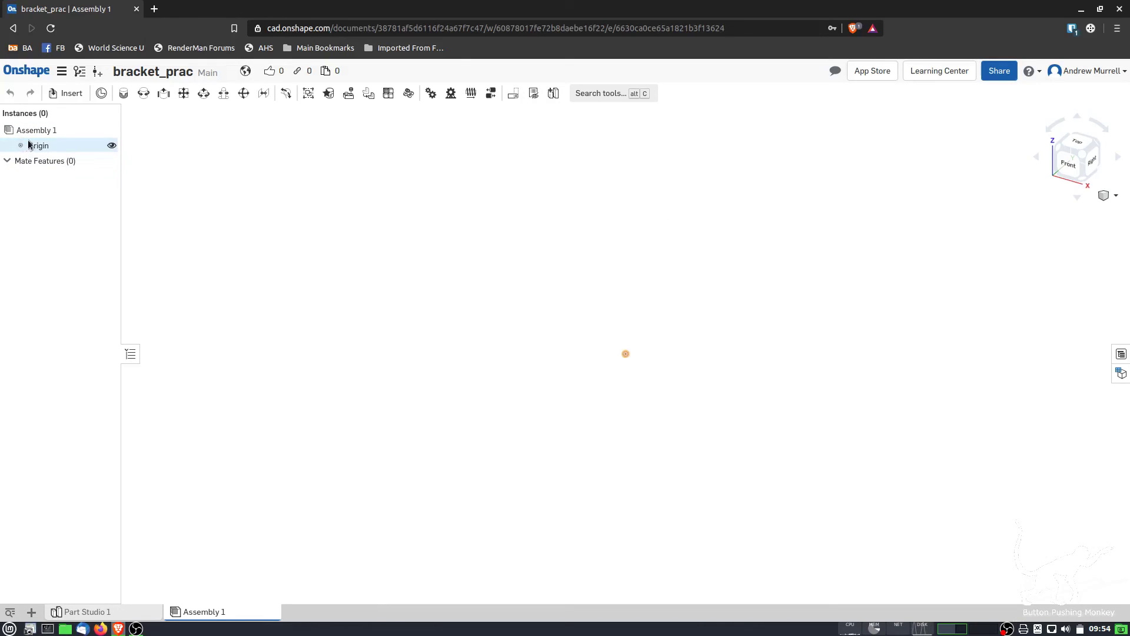
left_click(104, 614)
left_click(79, 73)
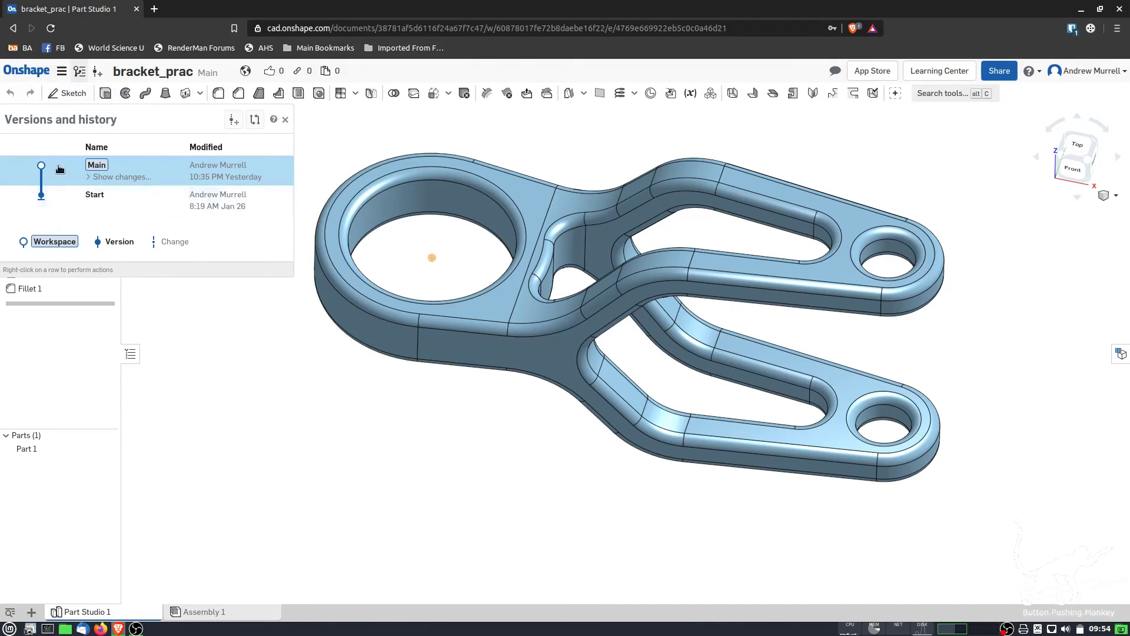
left_click(286, 119)
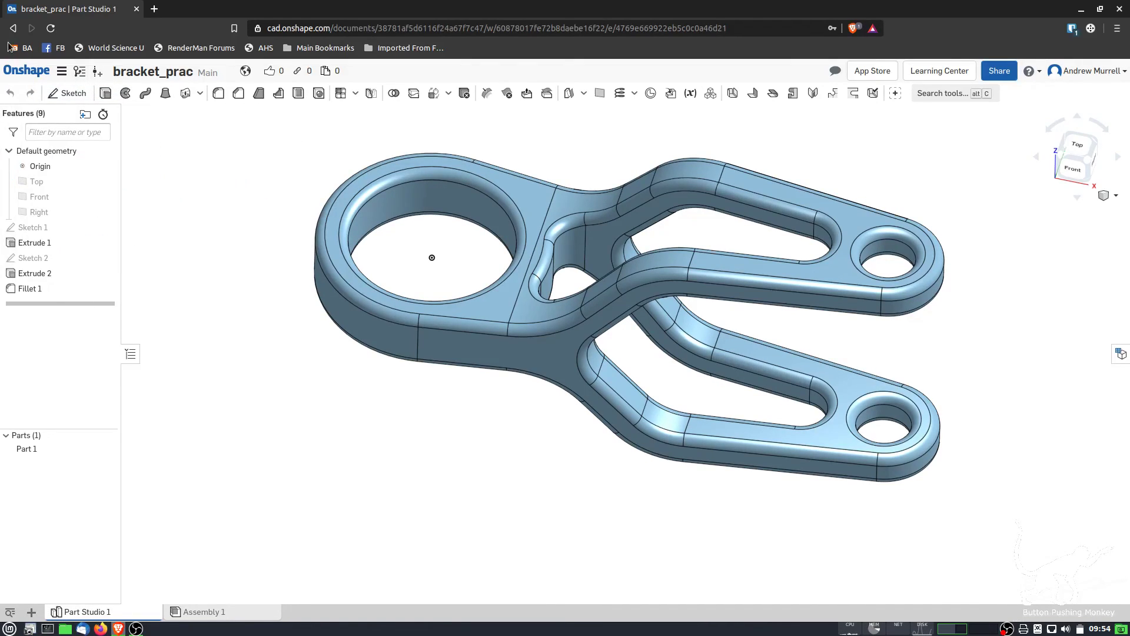
Review the document menu options and the Create version settings, leaving both without creating a version.
left_click(61, 71)
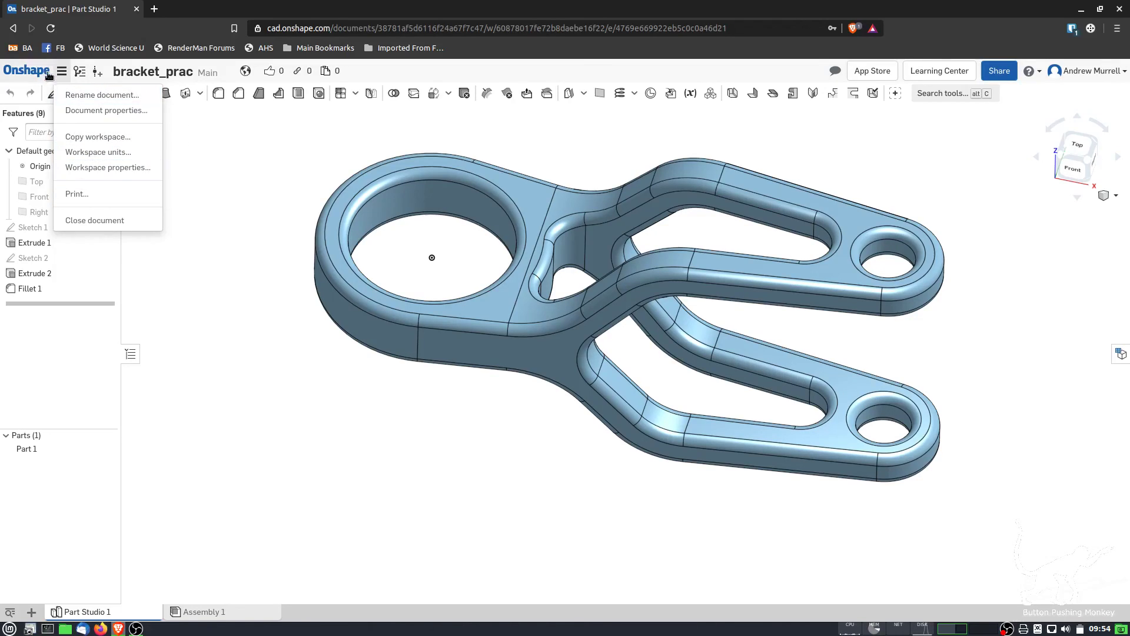
left_click(90, 386)
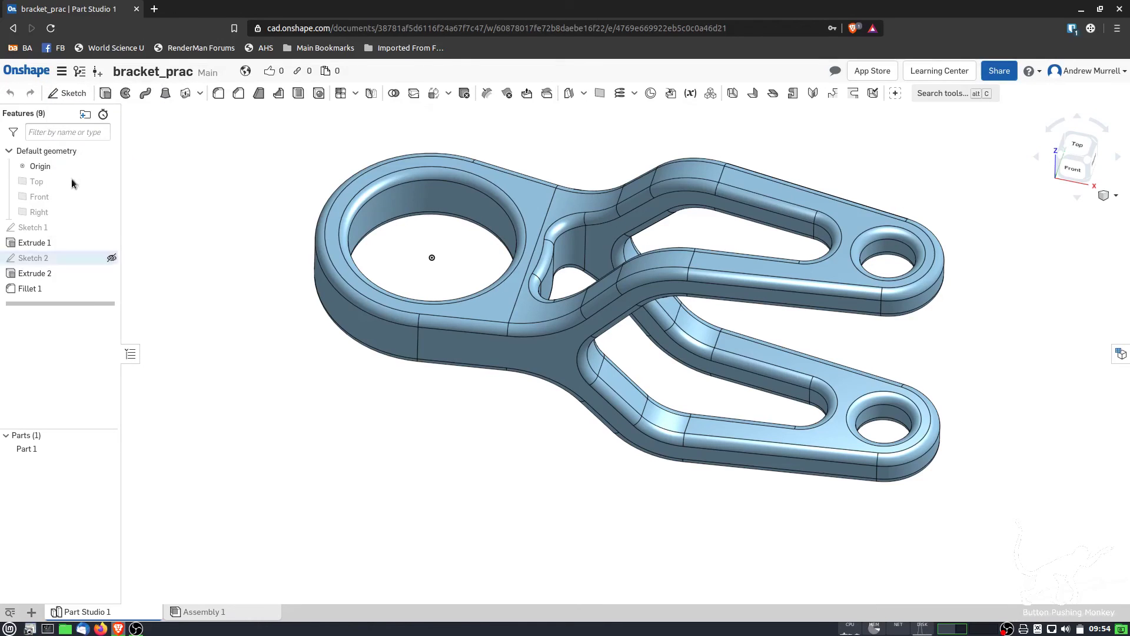
left_click(97, 71)
left_click(481, 106)
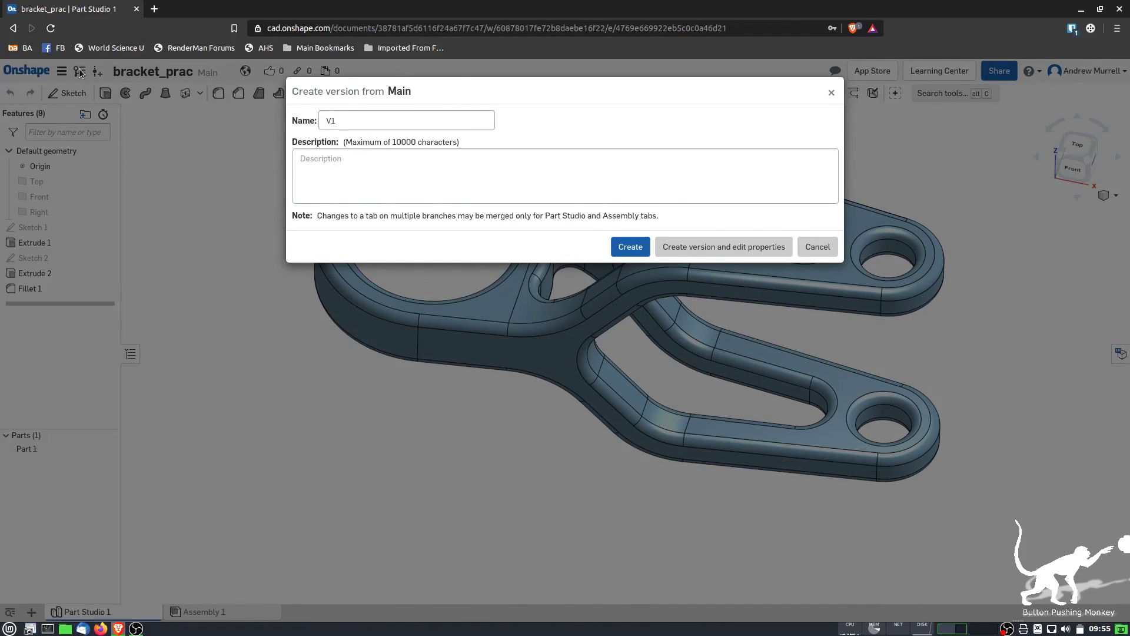
left_click(818, 250)
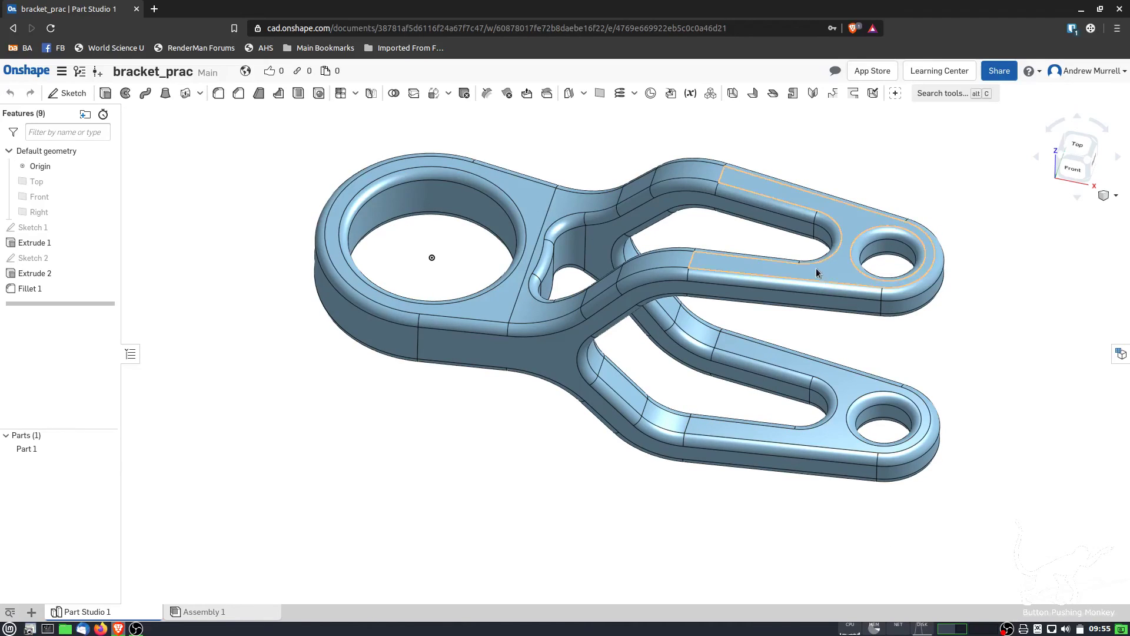
Inspect the bracket from a few more angles and return to the My Onshape documents list.
right_click_drag(622, 482, 470, 263)
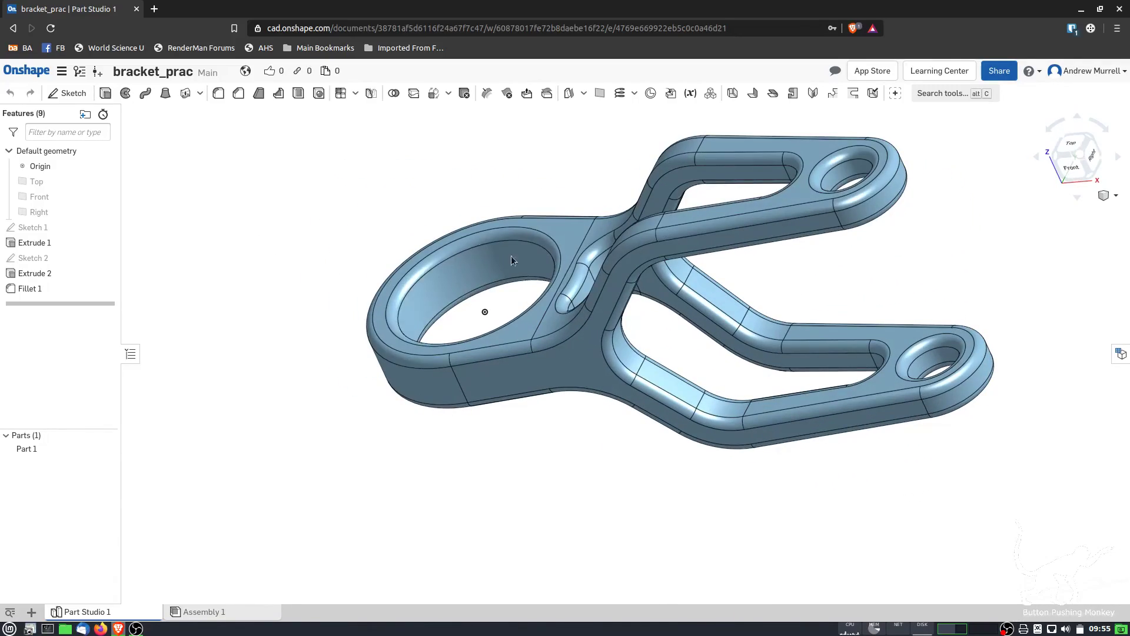
right_click_drag(879, 211, 870, 333)
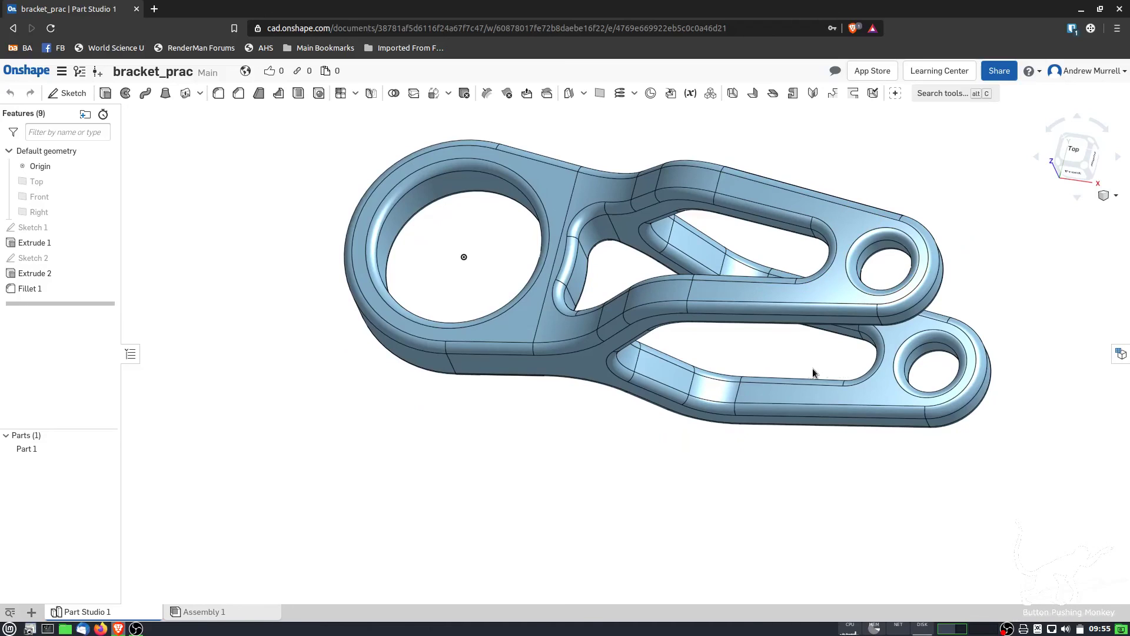
right_click_drag(812, 370, 792, 309)
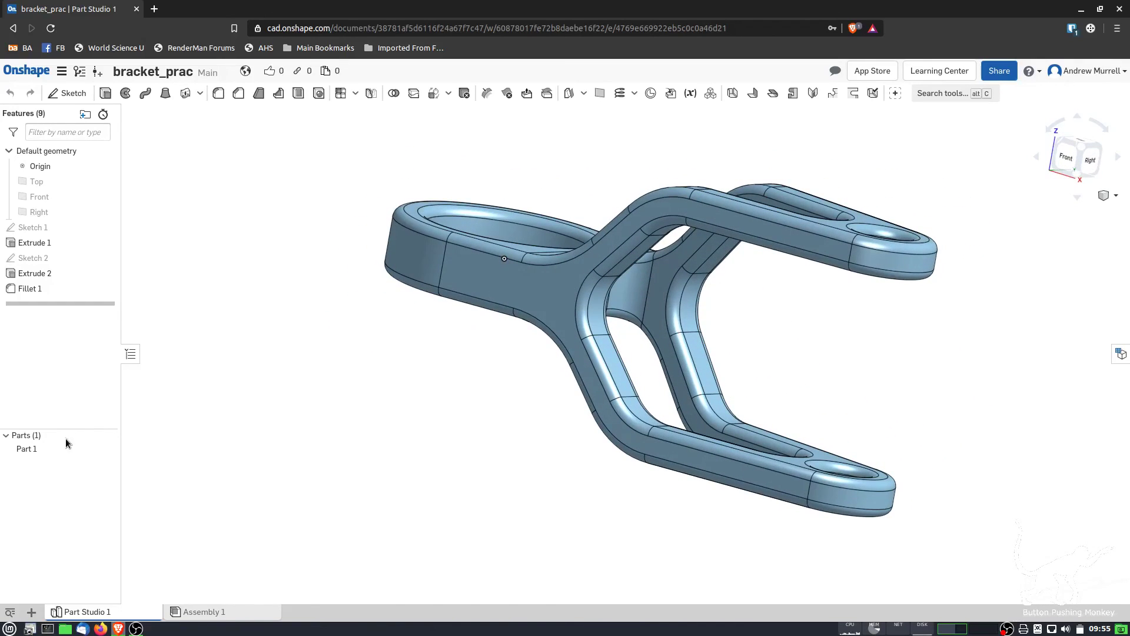
left_click(20, 72)
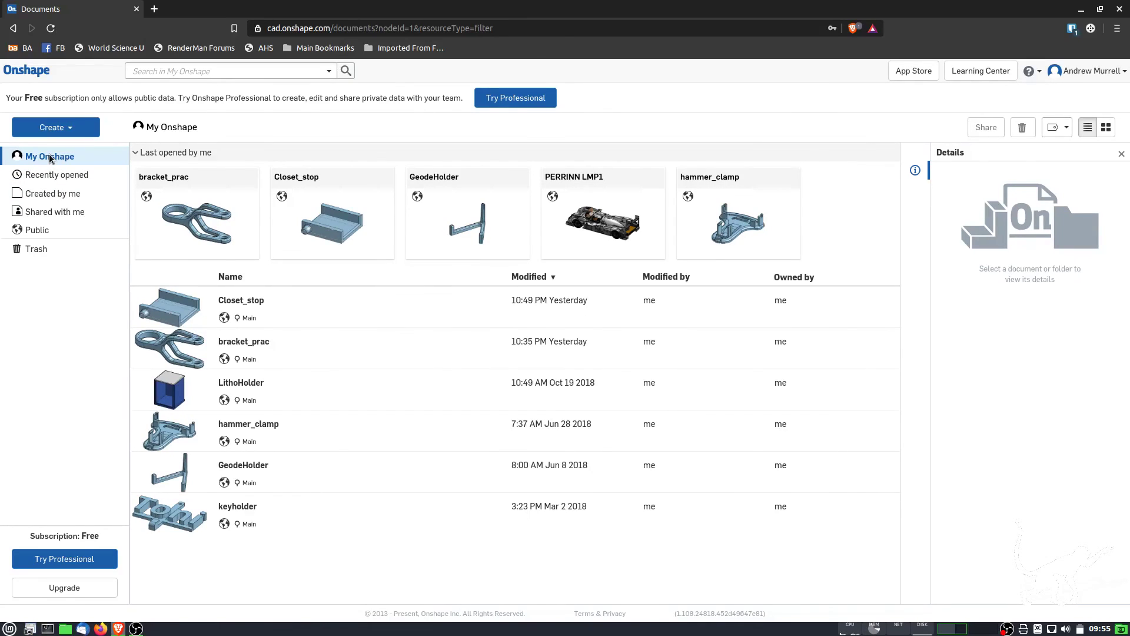
Create a new public document, keeping the default name Untitled document.
left_click(54, 127)
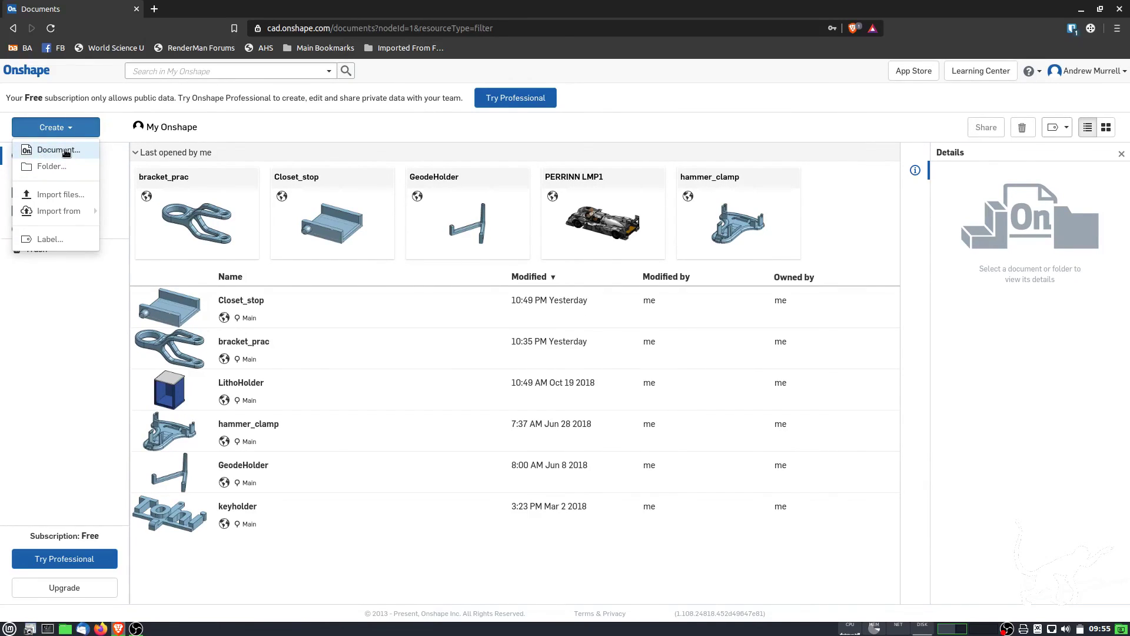
left_click(65, 152)
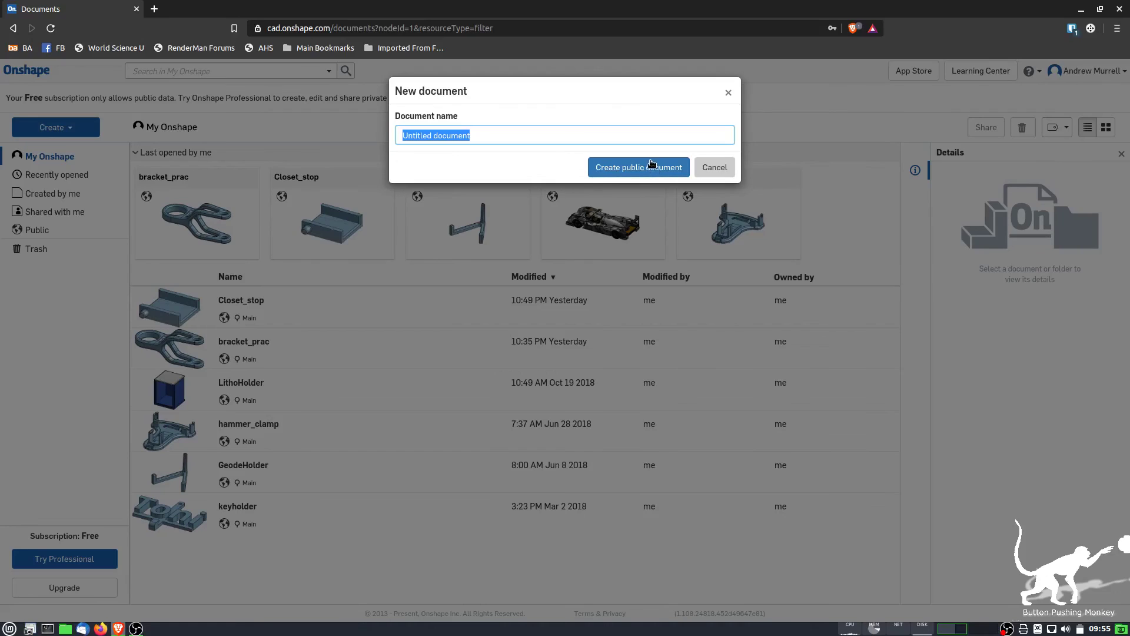
left_click(641, 169)
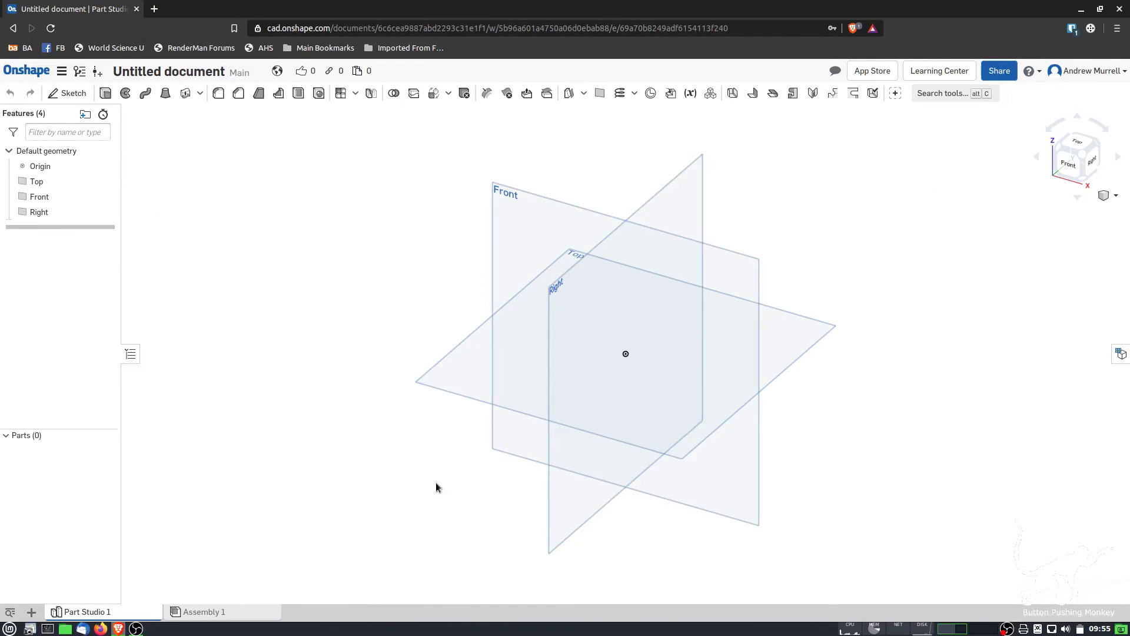
Start a sketch on the Top plane and view it straight on.
left_click(68, 93)
left_click(455, 383)
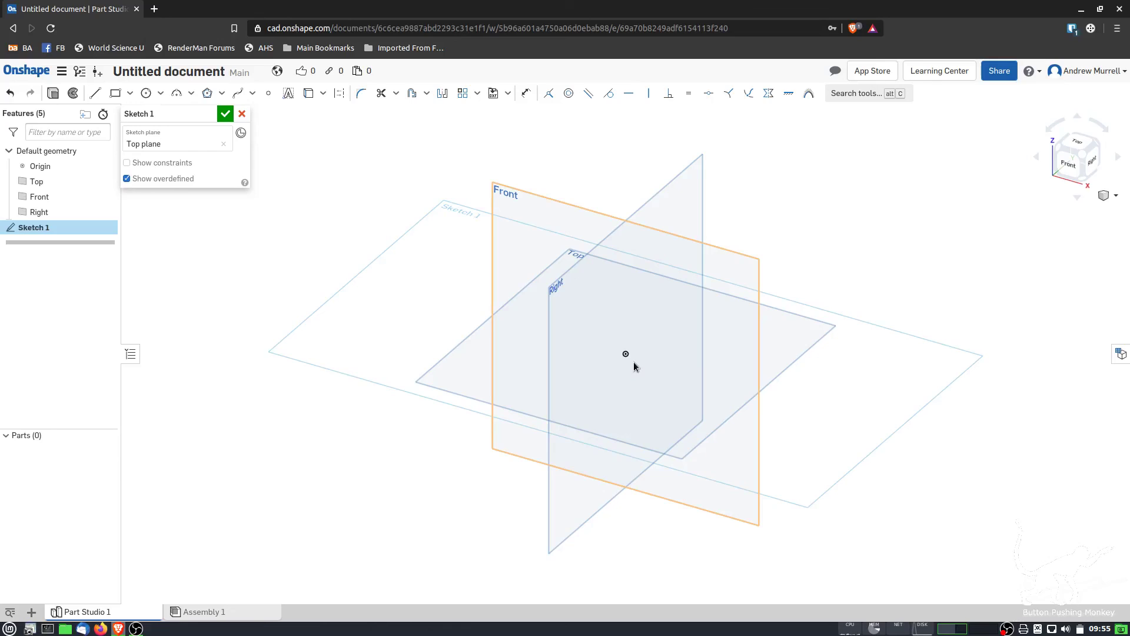
key("p")
key("n")
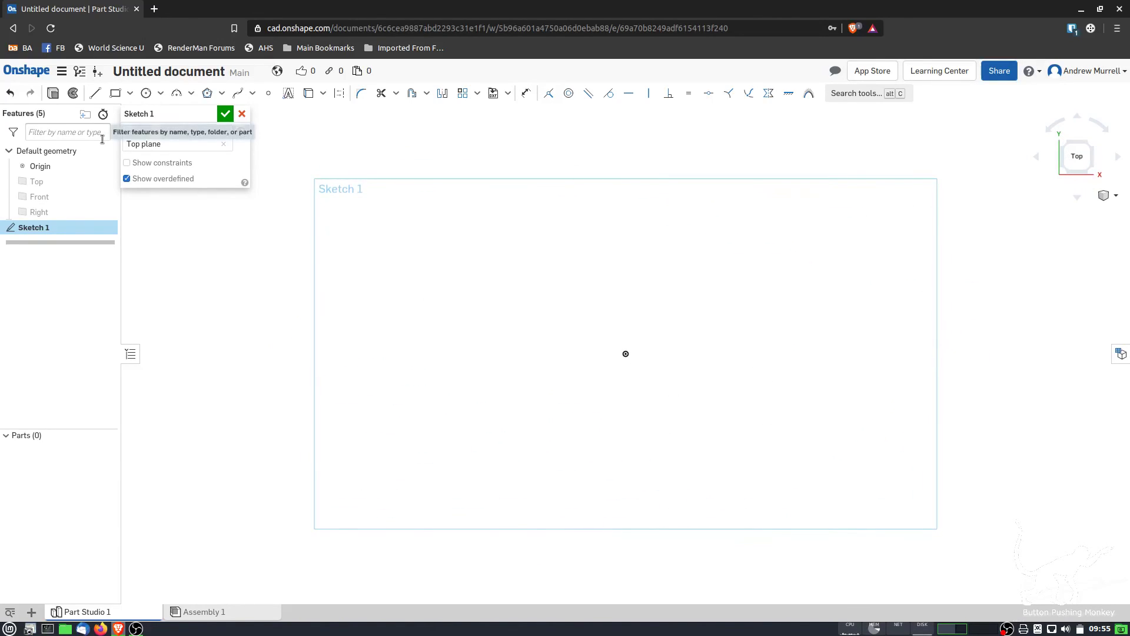
Draw two concentric circles centred on the origin, the outer about 7.17 in and the inner 3.825 in in diameter.
key("c")
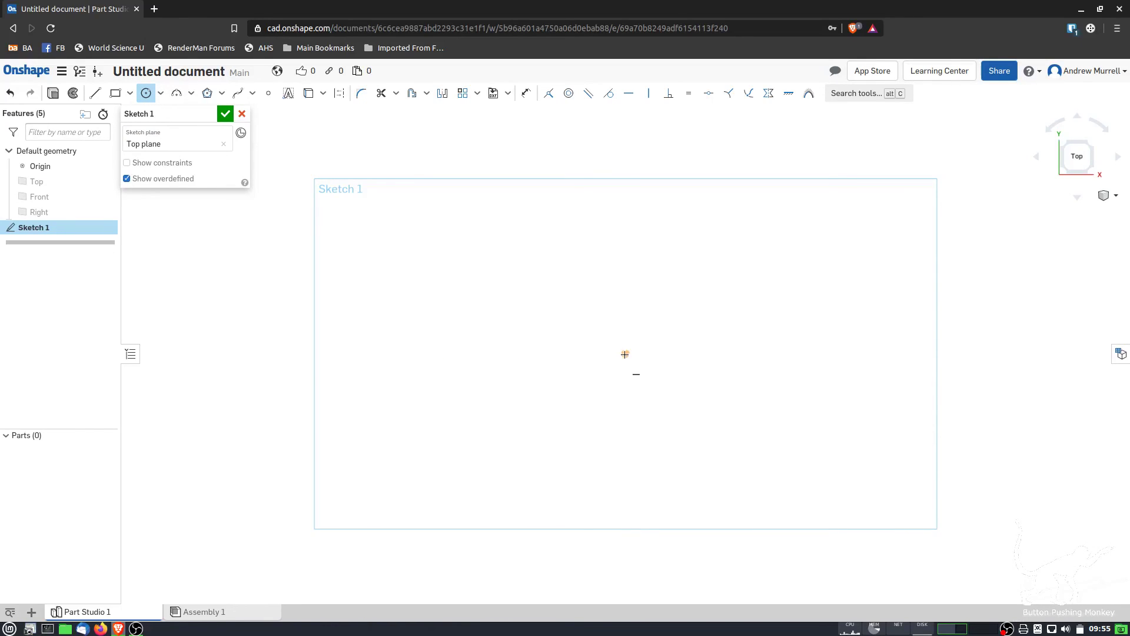
left_click(626, 354)
left_click(785, 444)
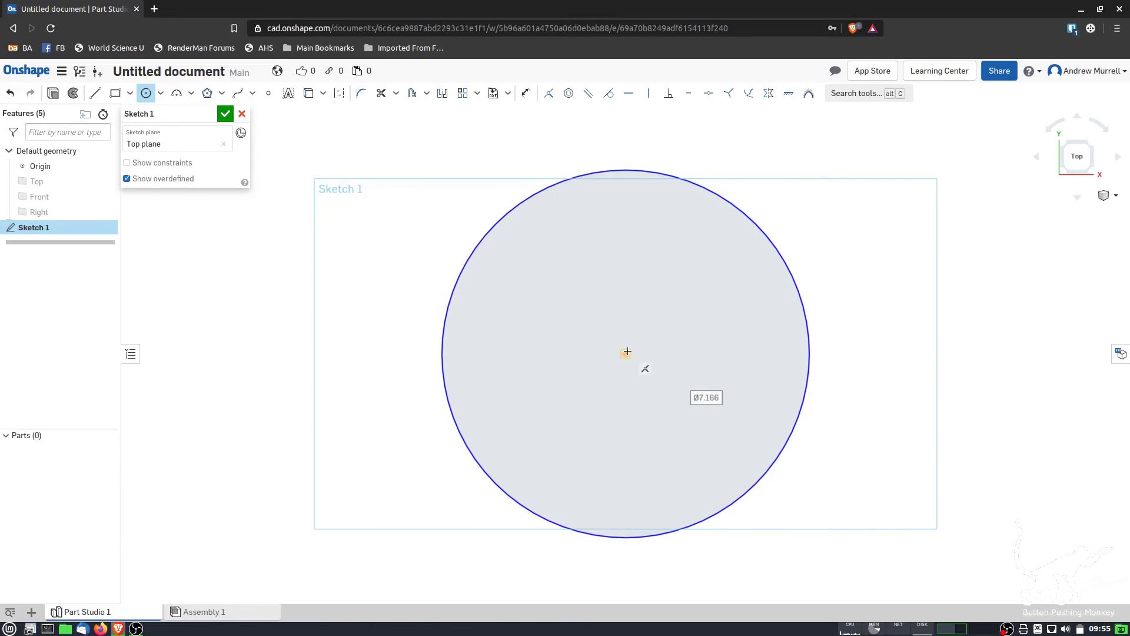
left_click(626, 353)
left_click(710, 403)
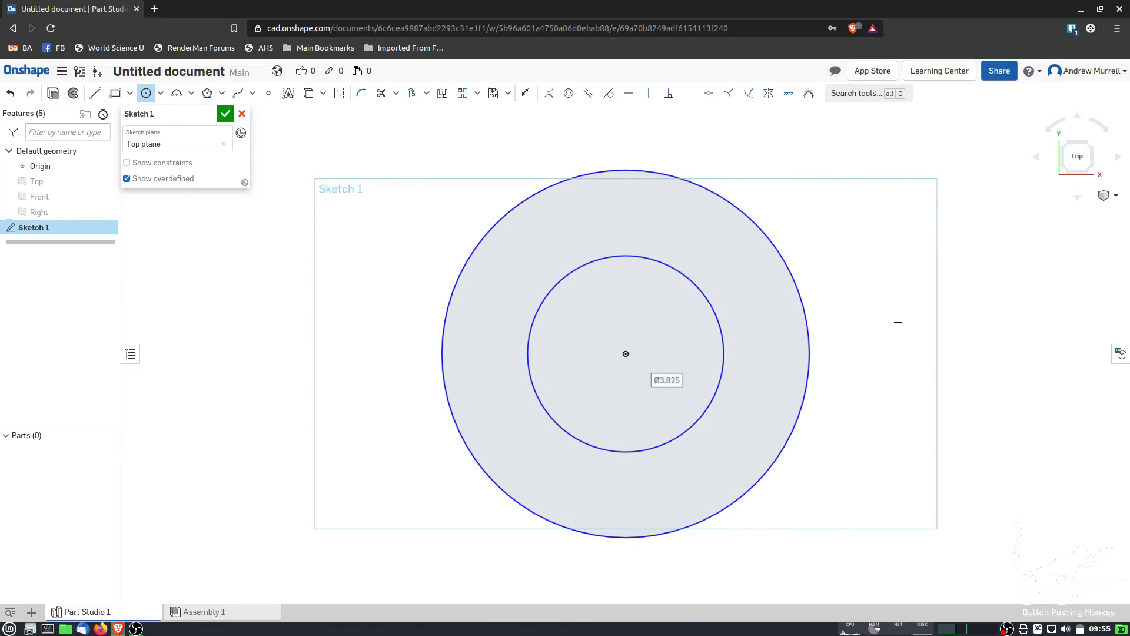
key("Return")
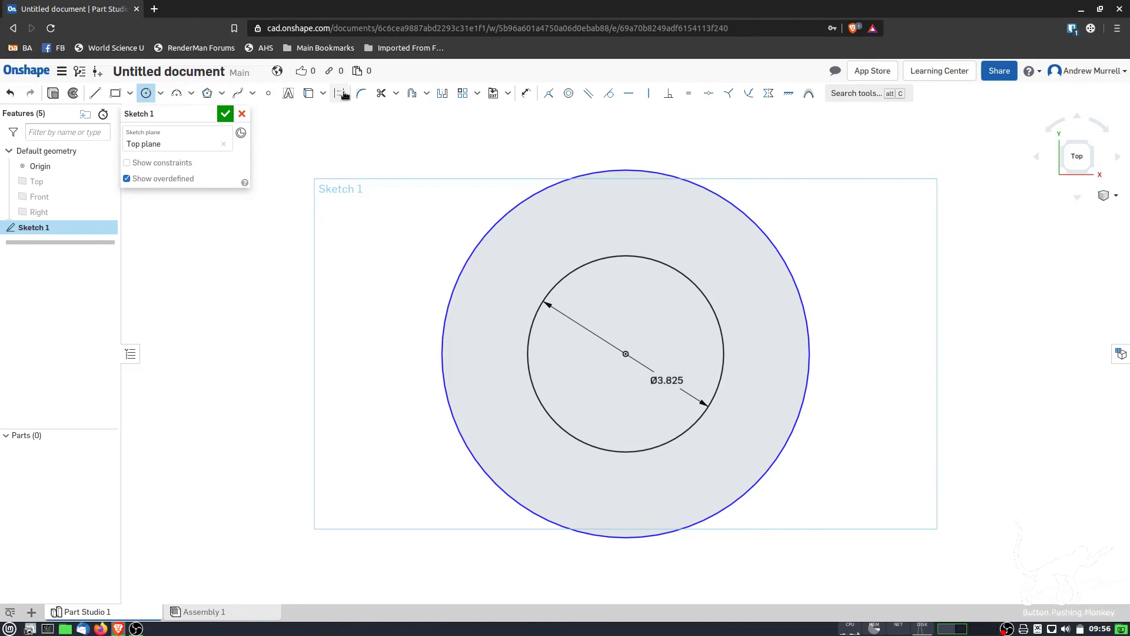
Leave the Circle tool and set the inner circle's diameter to 3 in.
left_click(675, 380)
right_click(906, 285)
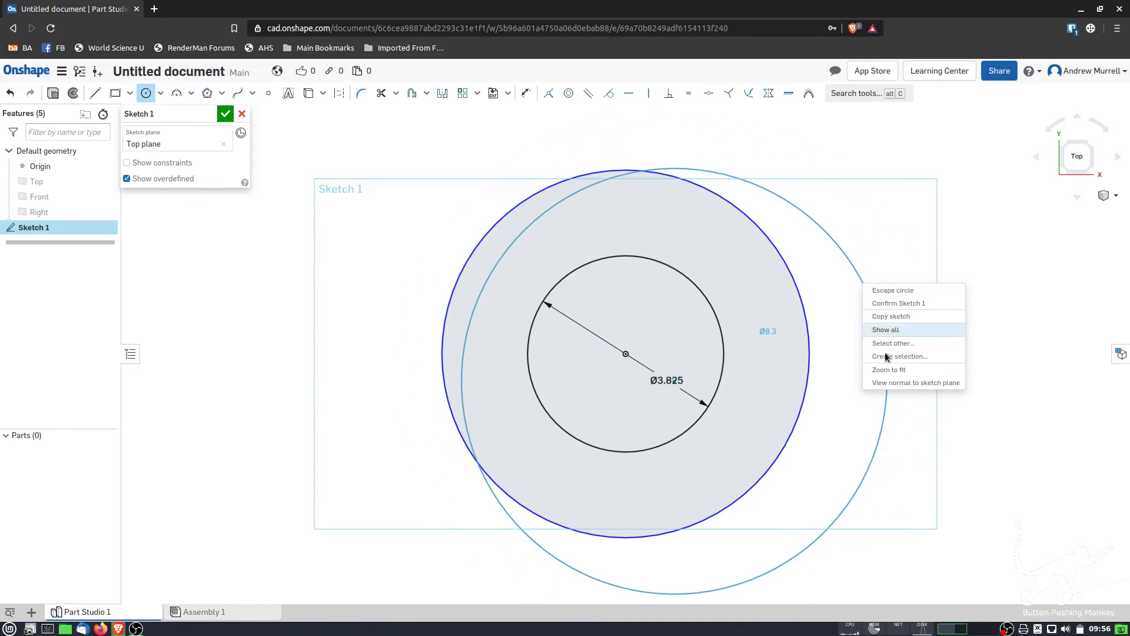
left_click(896, 290)
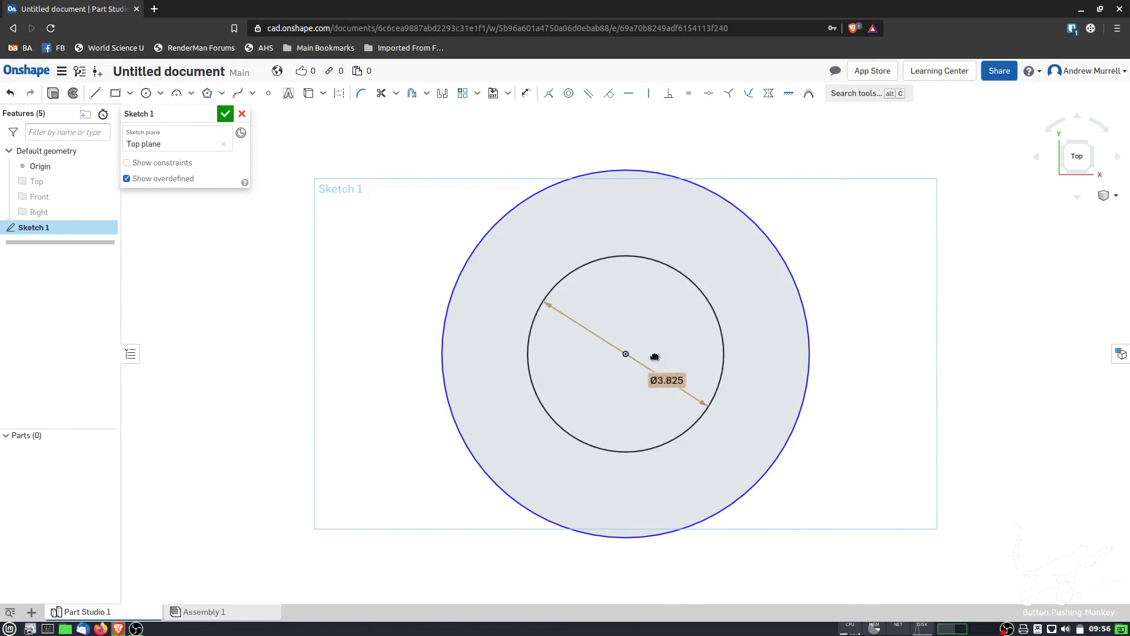
double_click(675, 379)
type("3.825")
key("Return")
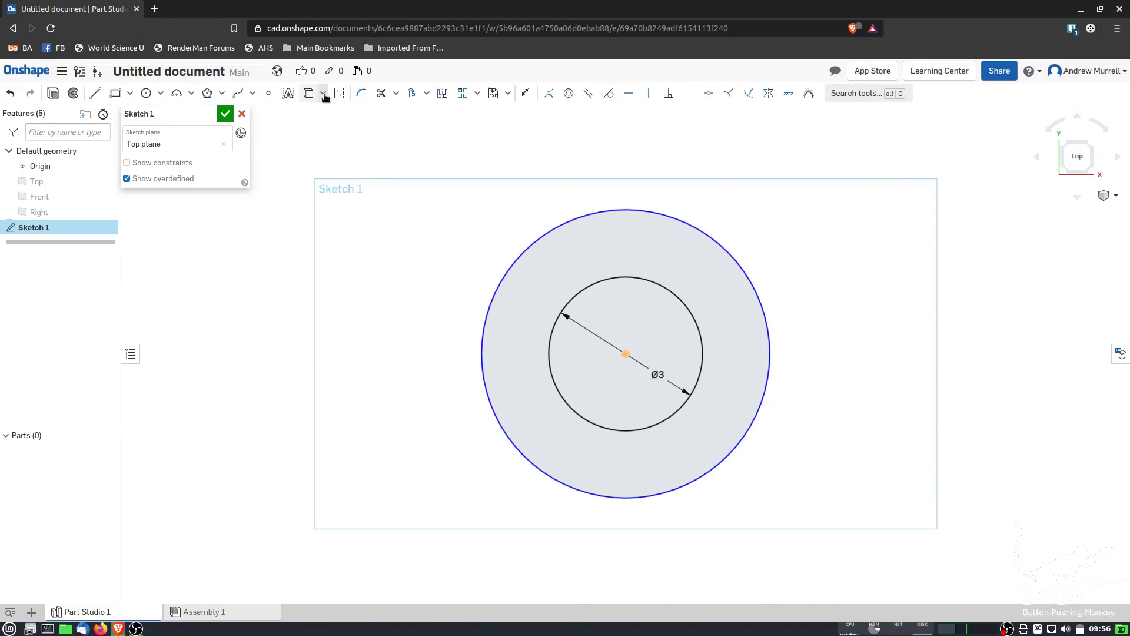
Dimension the outer circle's diameter as 5.5 in.
left_click(526, 93)
left_click(674, 217)
left_click(709, 195)
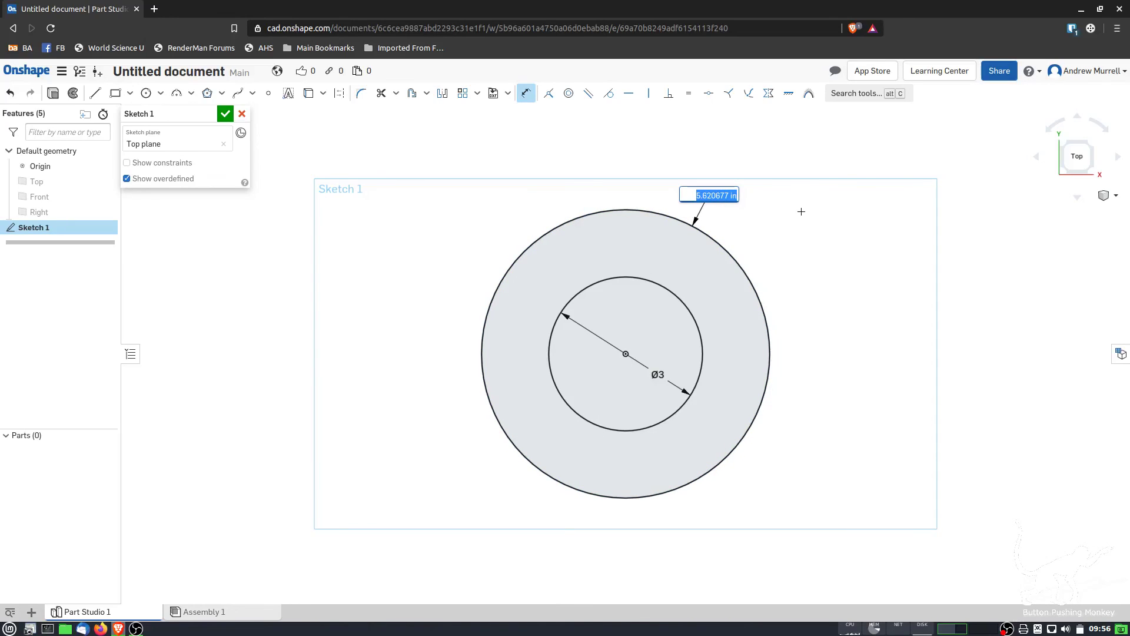
type("5.5")
key("Return")
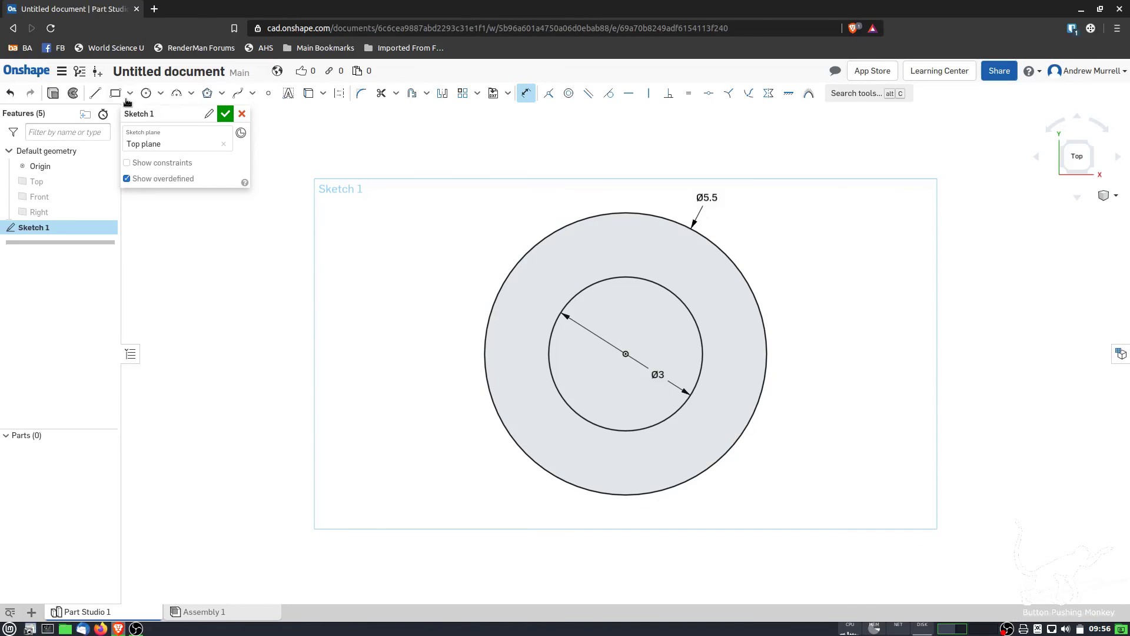
Draw a horizontal line about 3.44 in long extending left from the outer circle's leftmost point.
key("l")
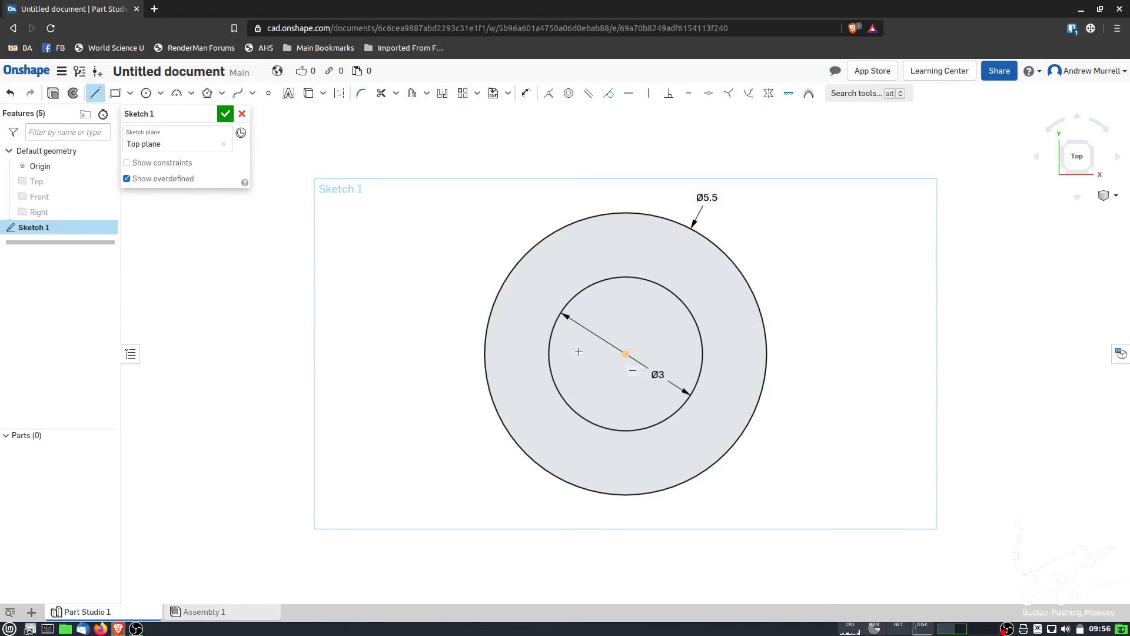
left_click(483, 353)
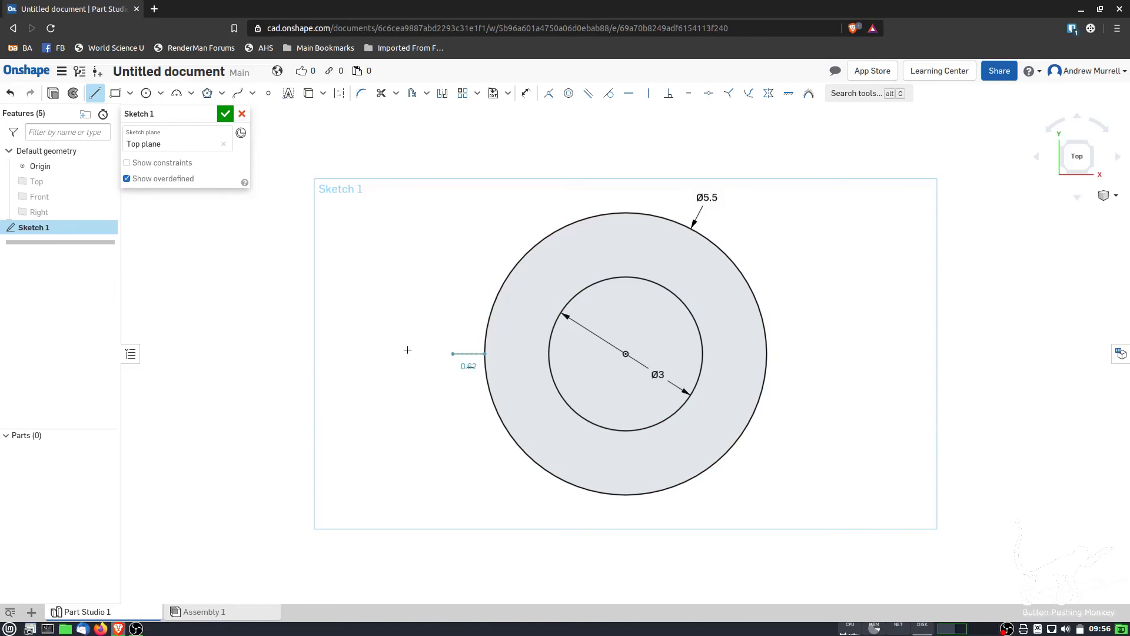
left_click(308, 354)
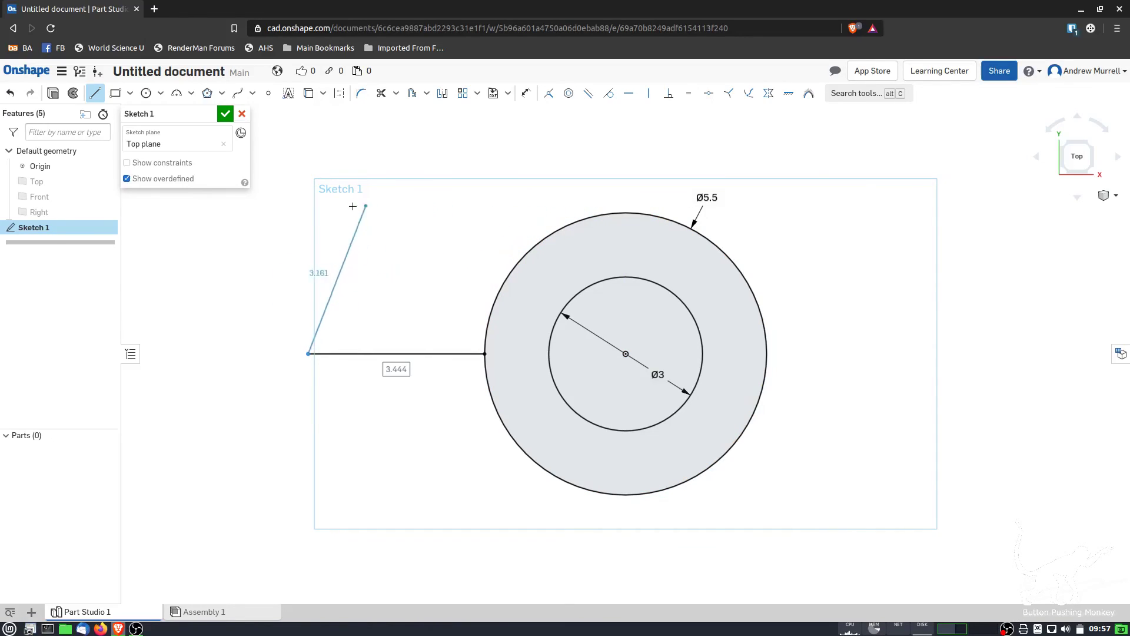
right_click(306, 209)
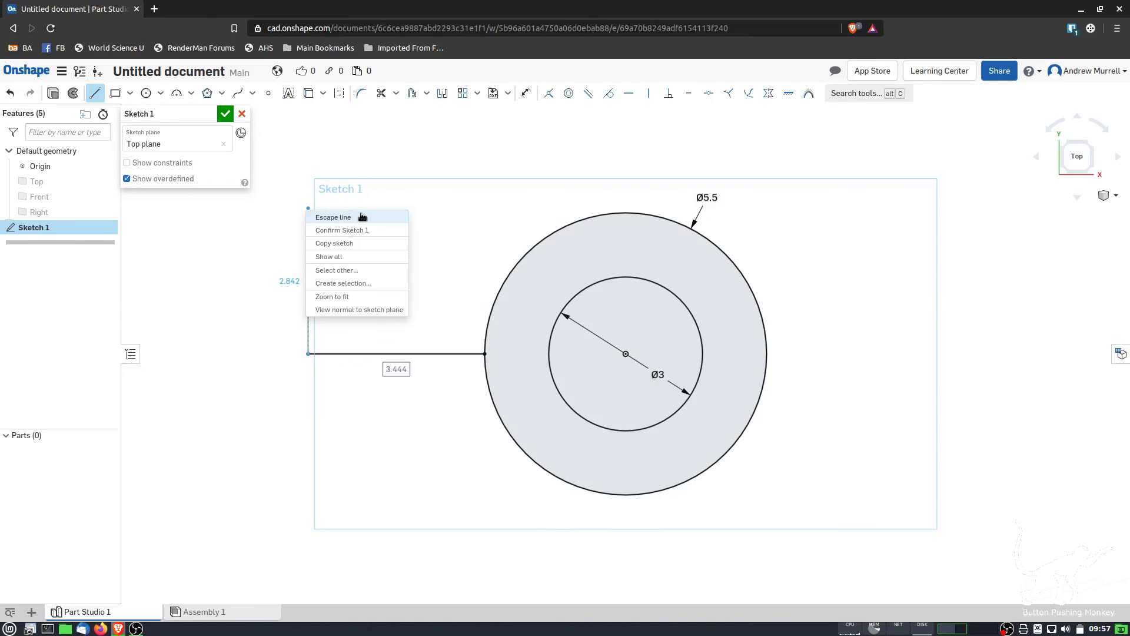
left_click(363, 217)
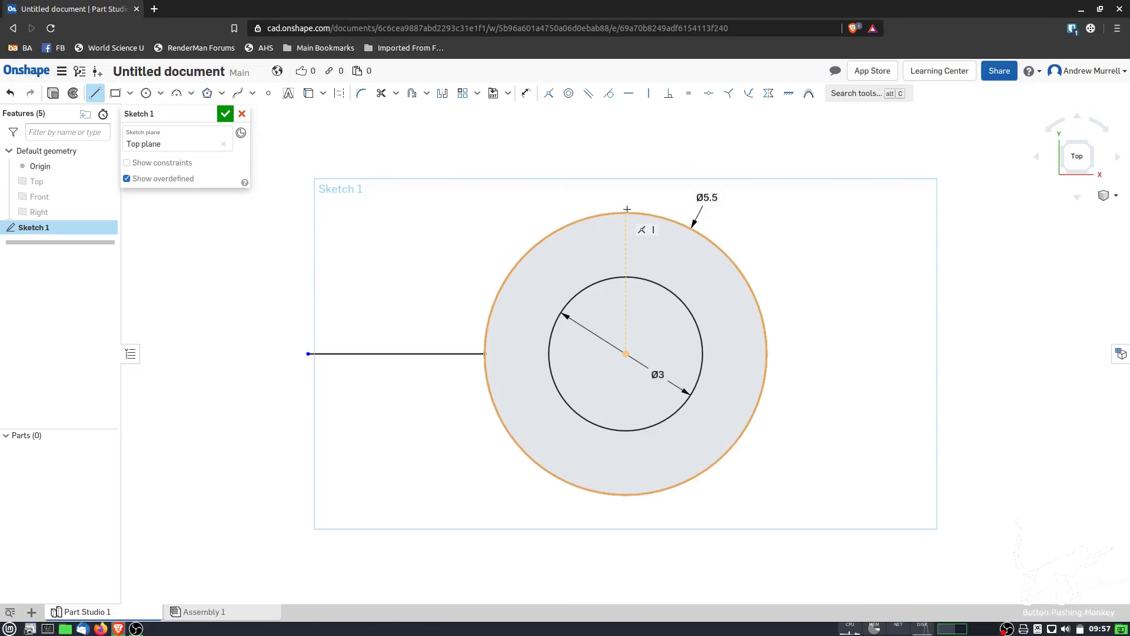
Draw a horizontal line about 6.19 in long leftward from the outer circle's topmost point and join it vertically to the lower line's free end.
left_click(308, 215)
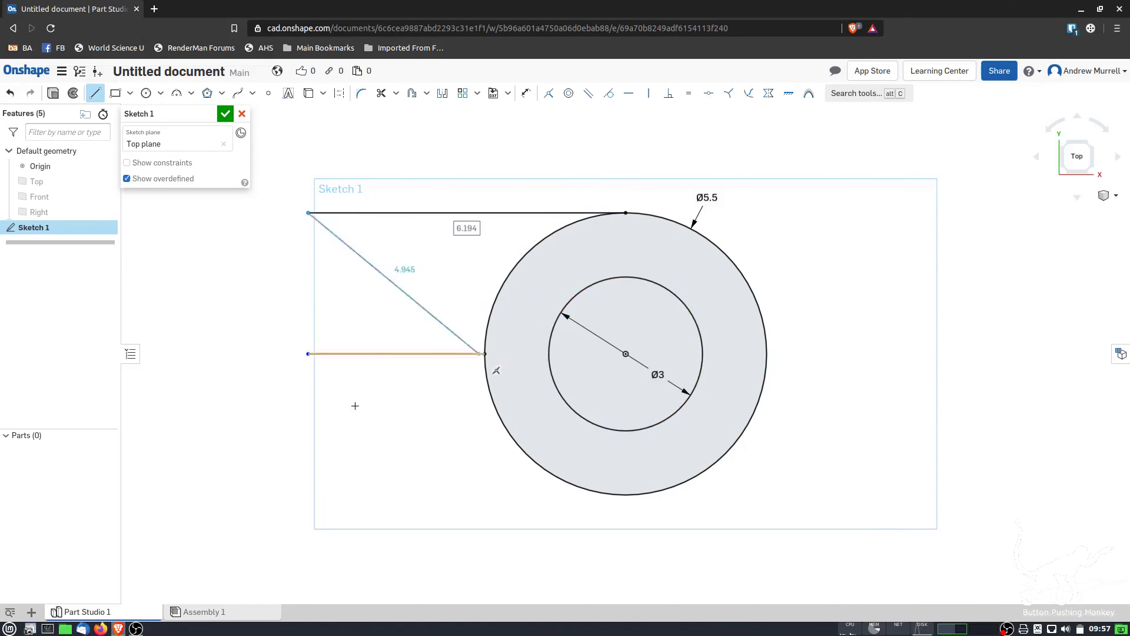
left_click(328, 369)
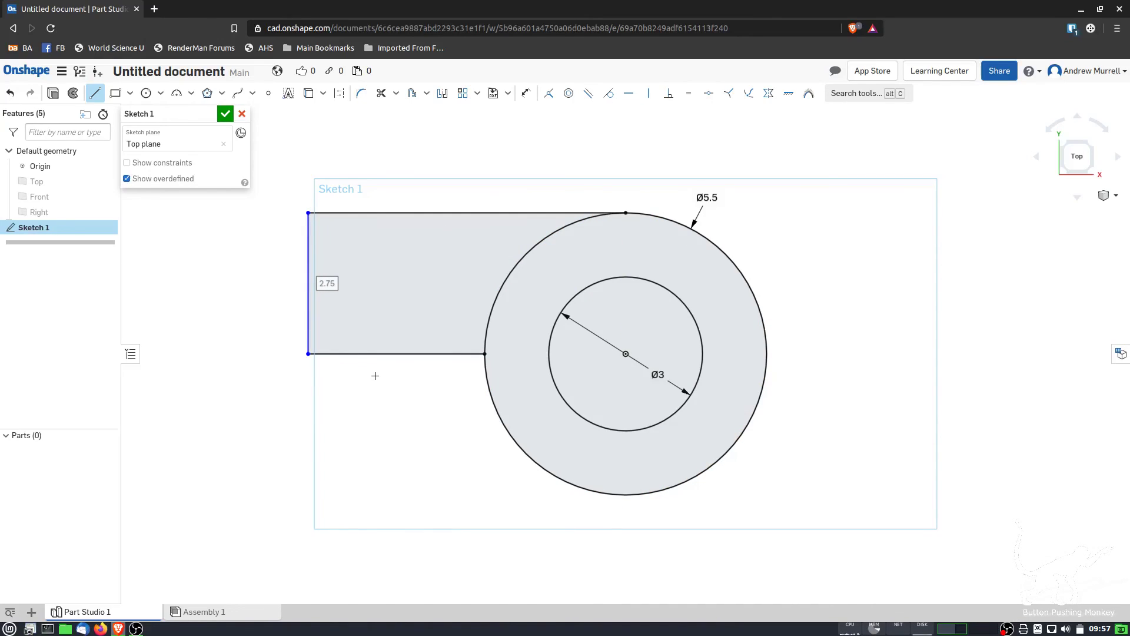
key("Escape")
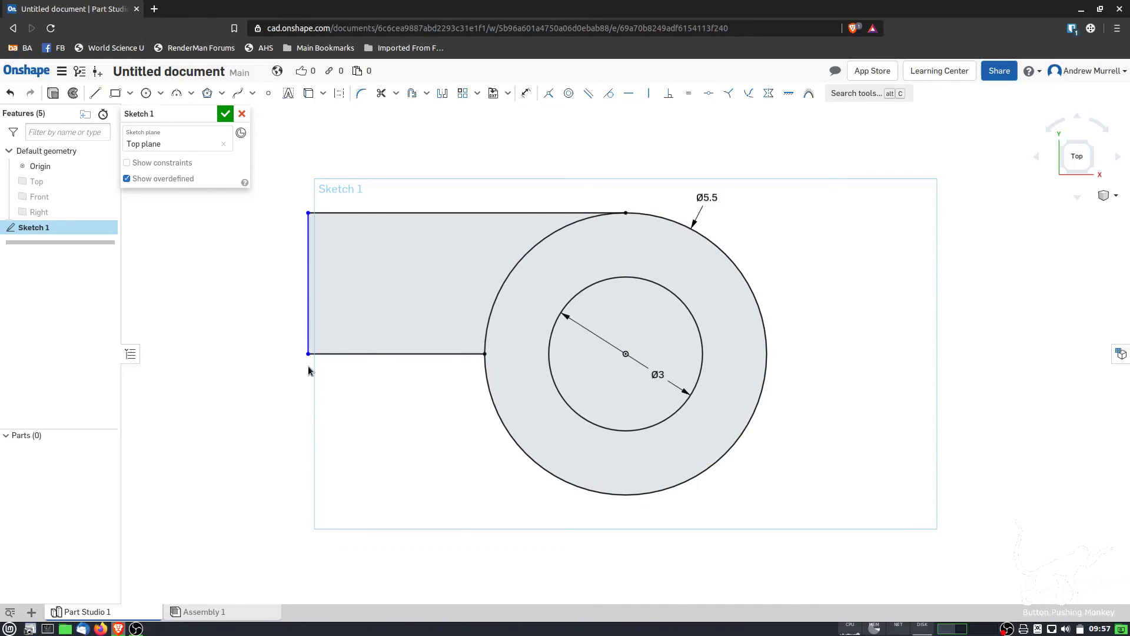
key("l")
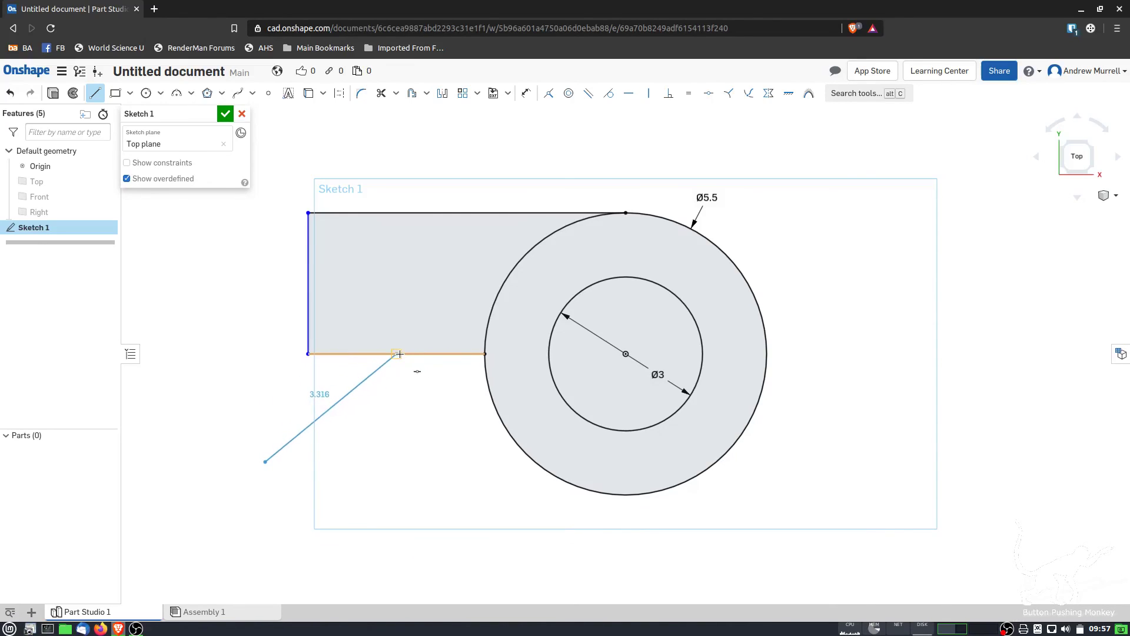
key("Escape")
left_click(330, 352)
left_click(308, 276)
left_click(366, 212)
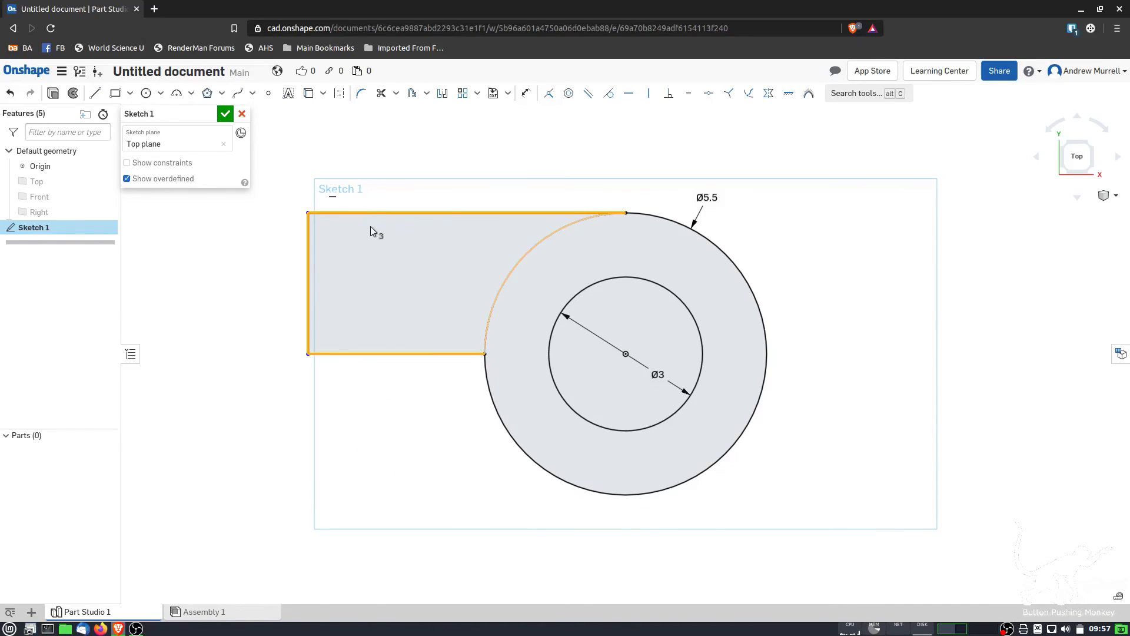
left_click(506, 425)
left_click(550, 352)
left_click(910, 367)
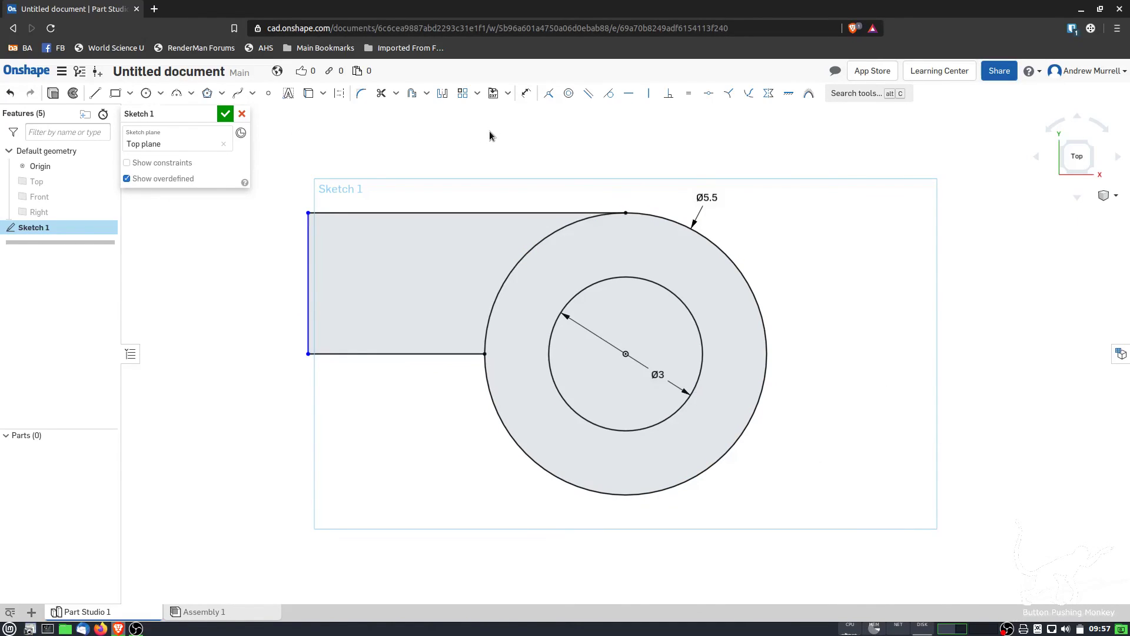
Dimension the vertical end line of the arm as 2.75 in.
left_click(526, 93)
left_click(308, 265)
left_click(218, 272)
key("Return")
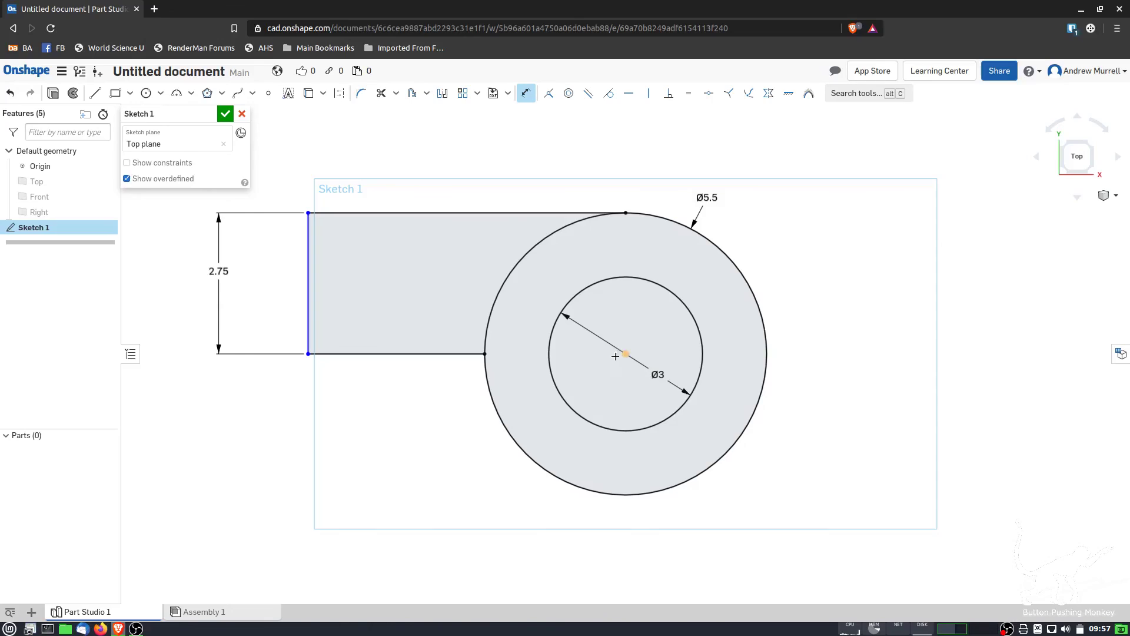
Dimension the horizontal distance from the circles' centre to the arm's end as 6 in and finish the sketch.
left_click(309, 353)
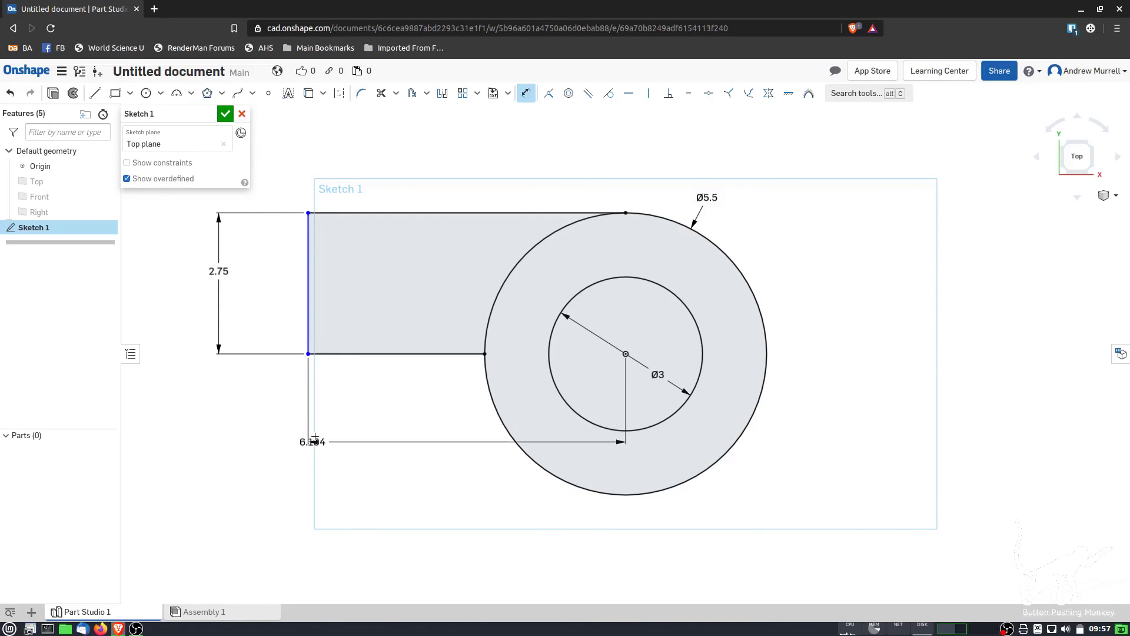
left_click(300, 431)
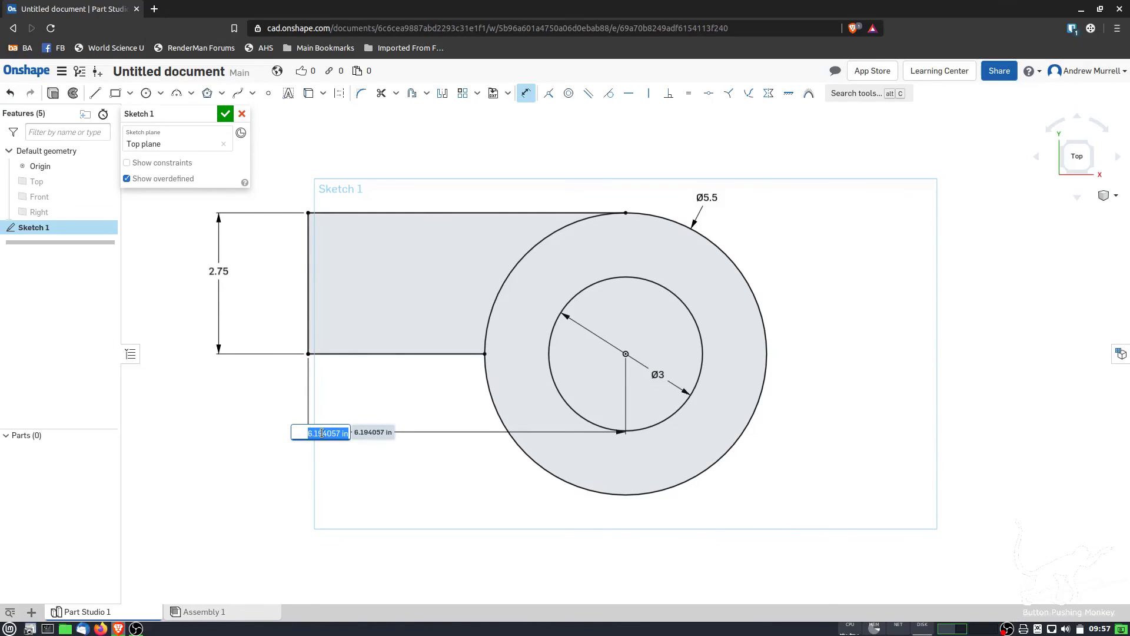
type("9")
key("Return")
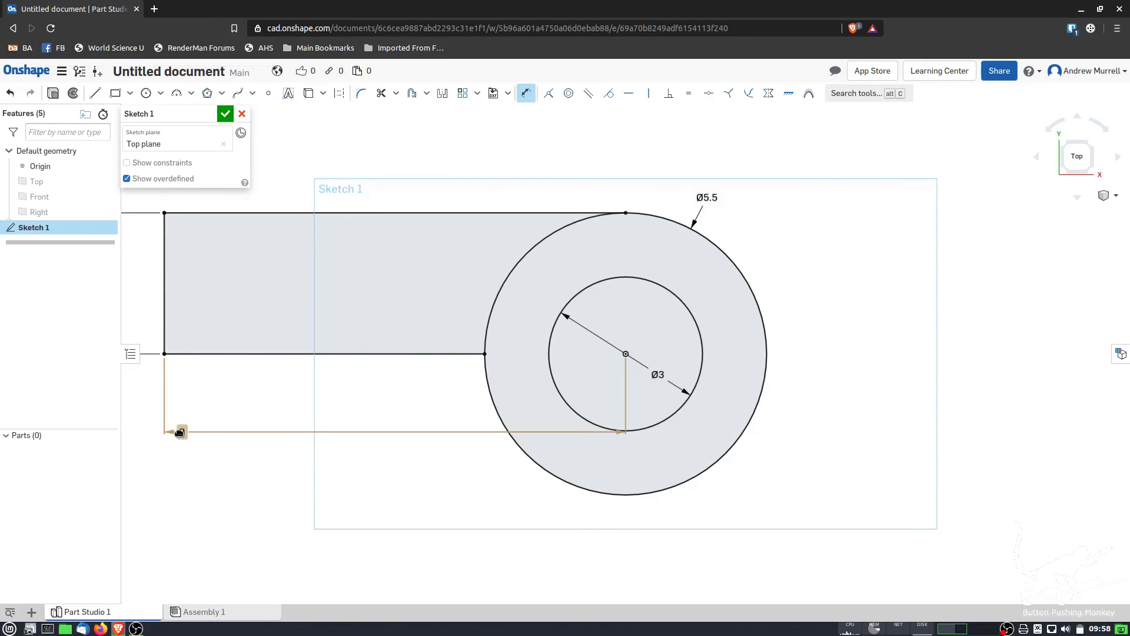
double_click(180, 433)
type("6")
key("Return")
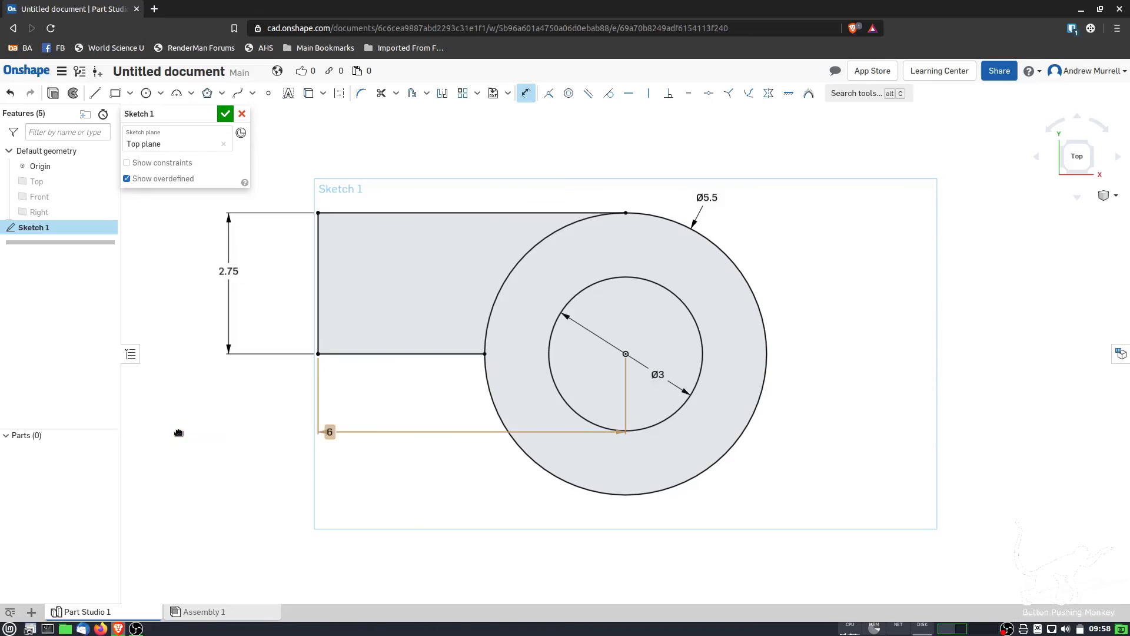
scroll(895, 277, "down", 1)
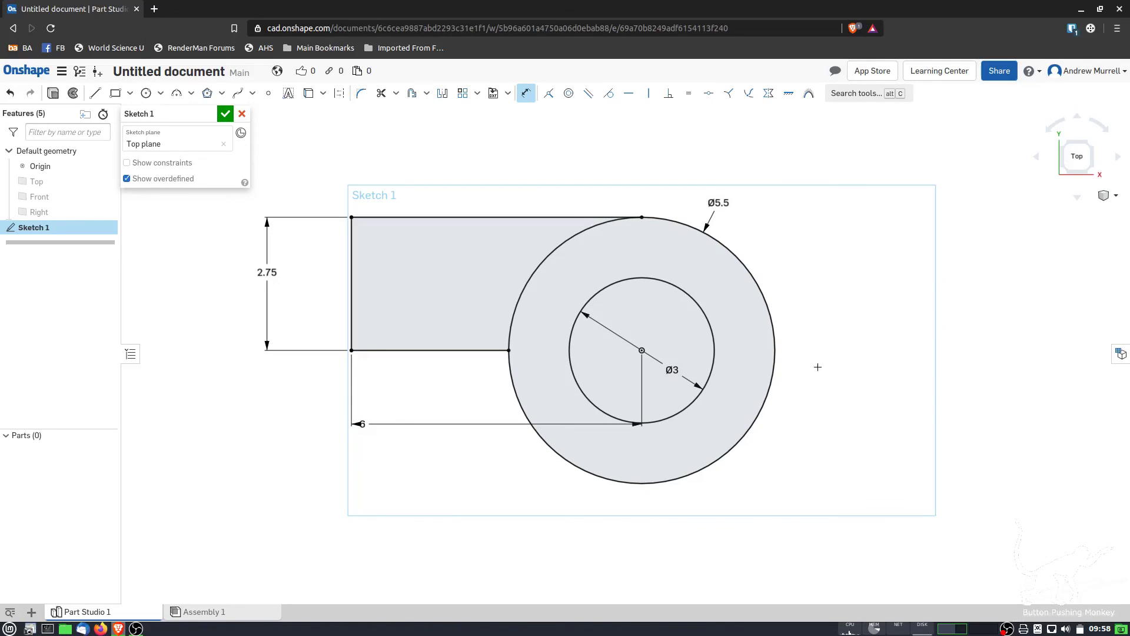
left_click(225, 114)
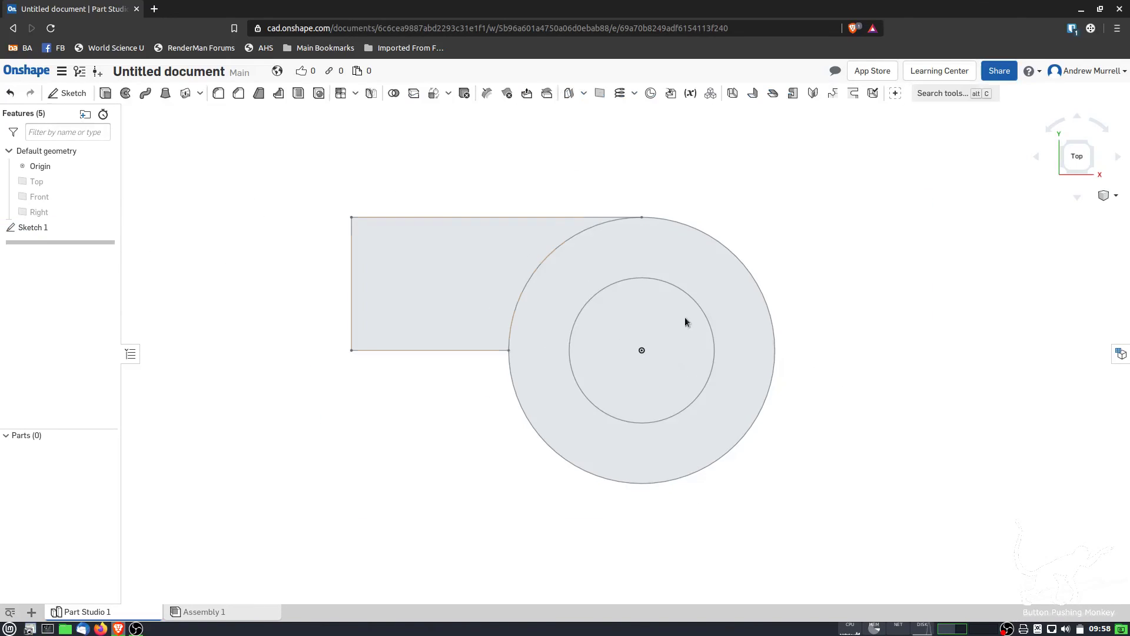
Extrude the arm and ring regions of the sketch as a new solid with a blind depth of 1 in.
mouse_move(789, 434)
right_mouse_down()
mouse_move(764, 391)
mouse_move(568, 376)
mouse_move(541, 337)
right_mouse_up()
left_click(540, 339)
left_click(489, 360)
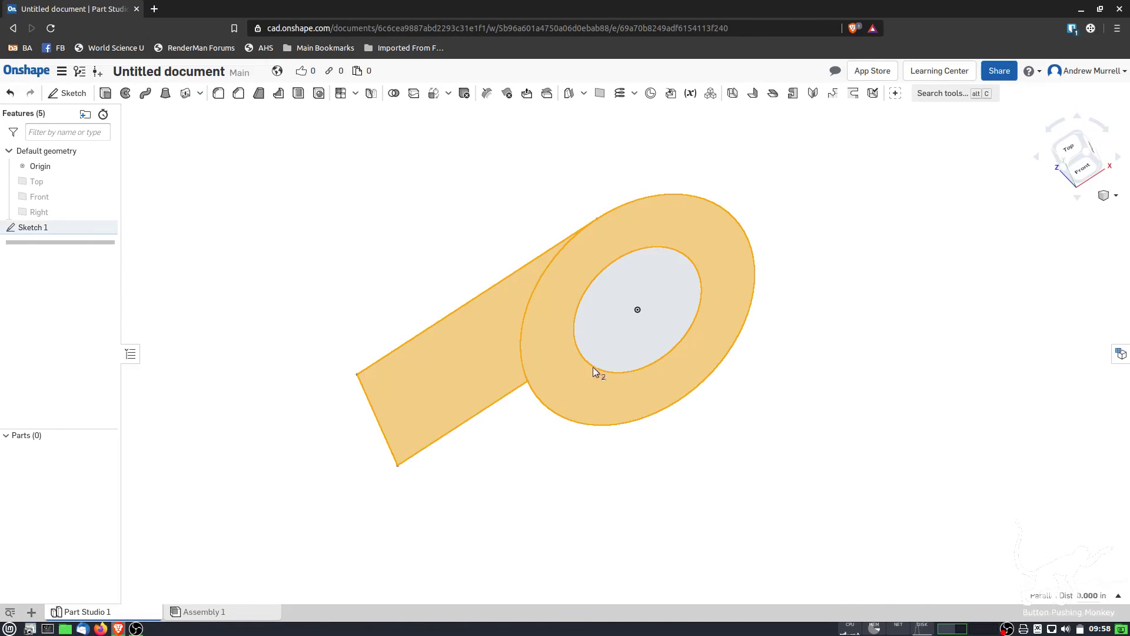
left_click(106, 93)
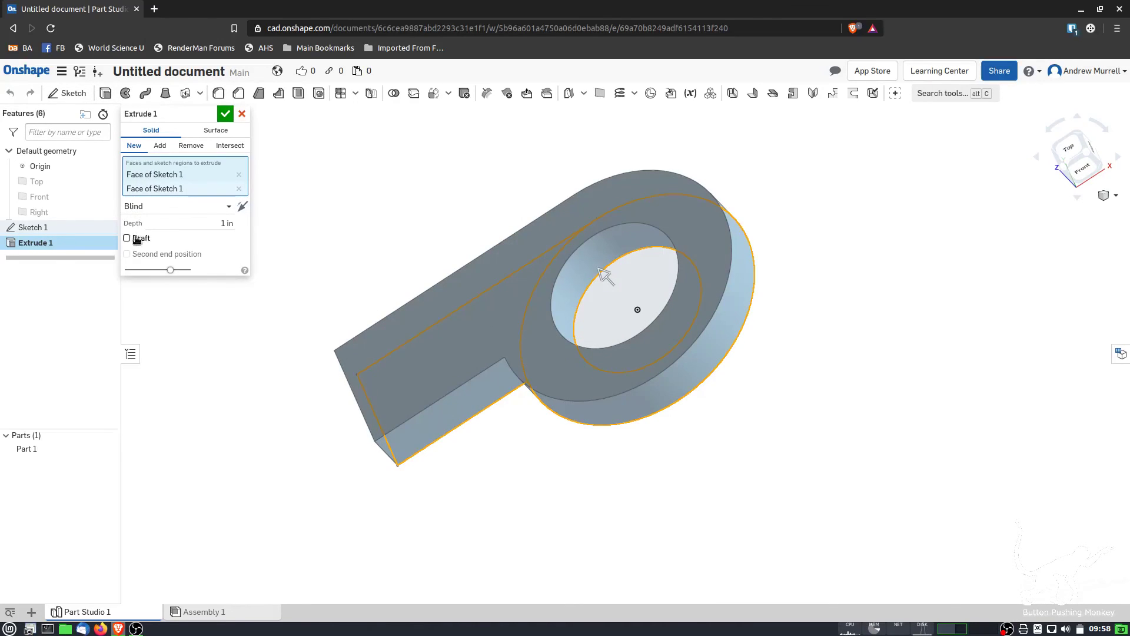
left_click(229, 207)
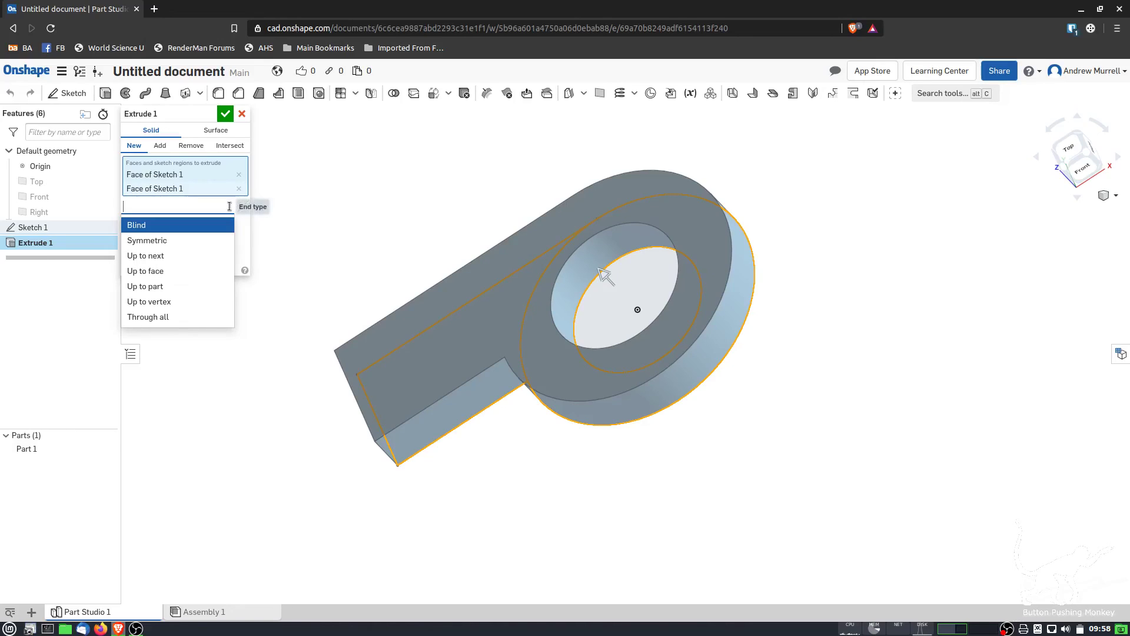
left_click(225, 114)
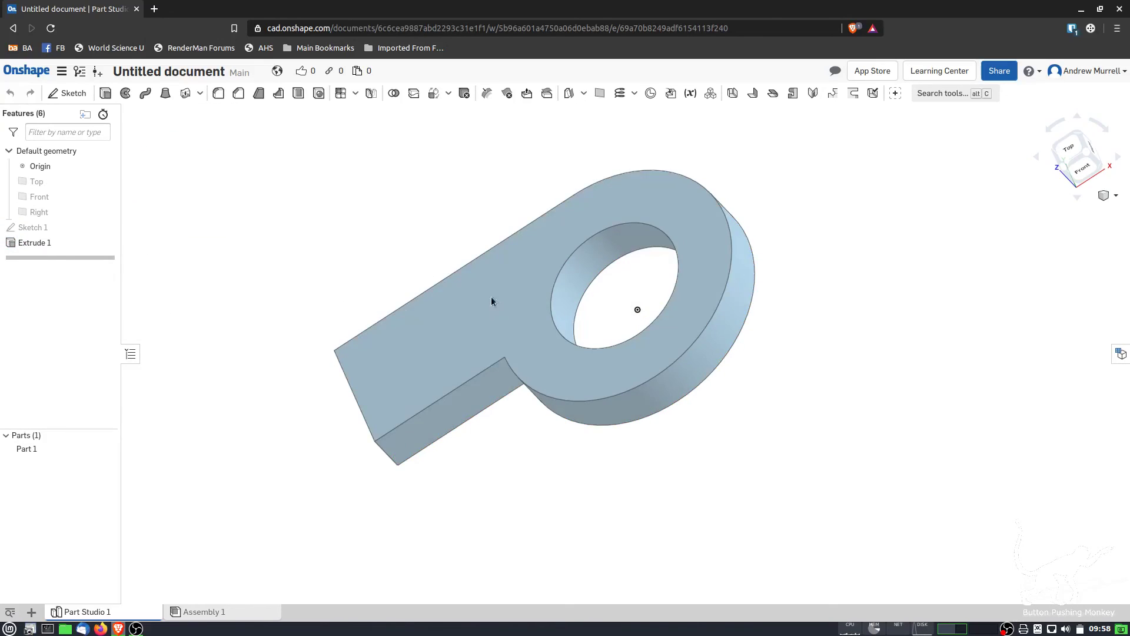
left_click(556, 267)
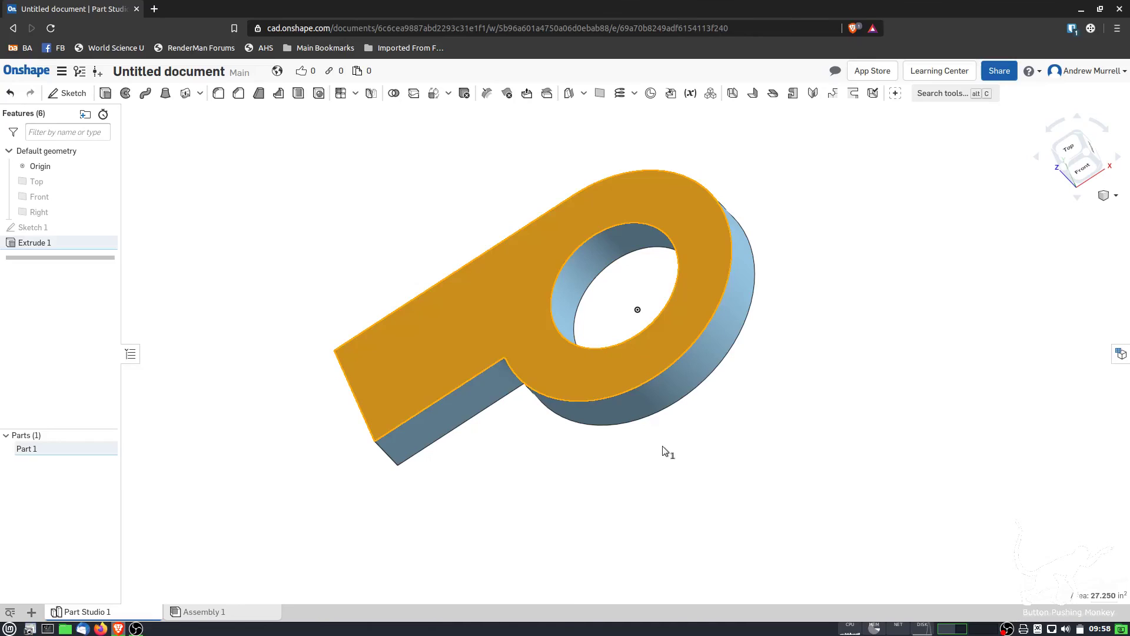
right_click_drag(638, 480, 562, 297)
left_click(562, 298)
right_click_drag(846, 228, 821, 338)
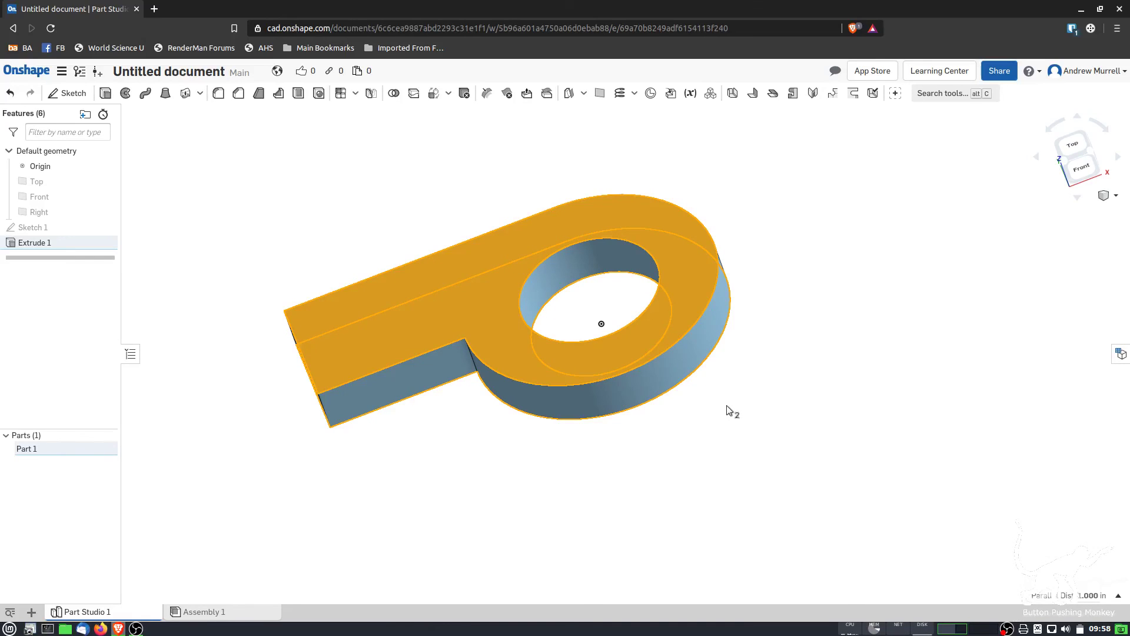
left_click(656, 374)
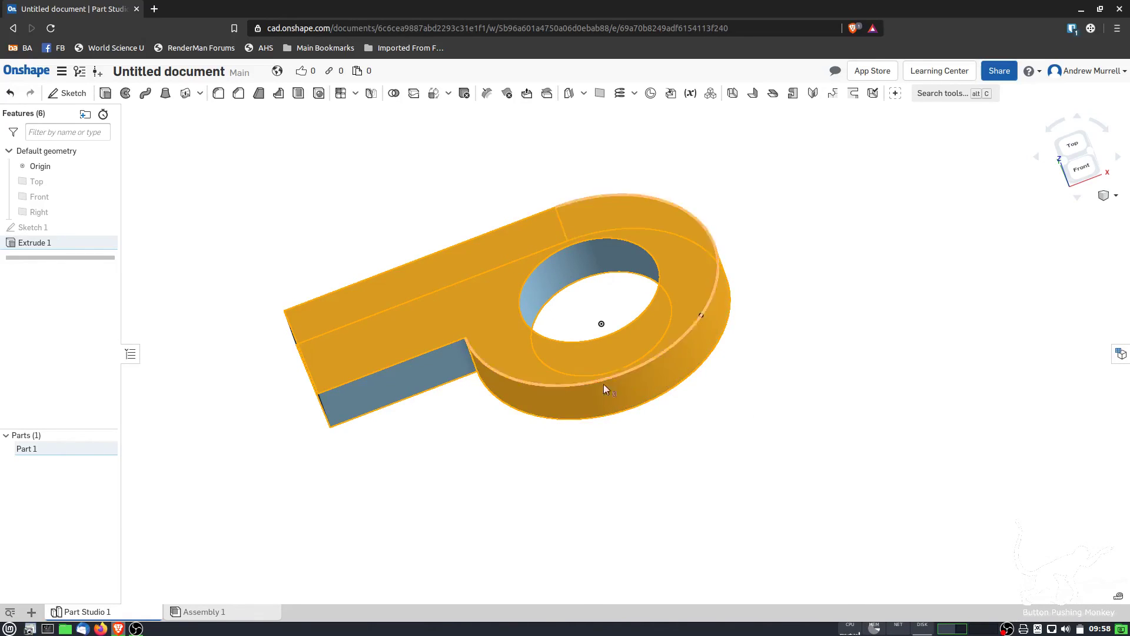
left_click(444, 377)
right_click_drag(377, 477, 471, 393)
left_click(471, 393)
left_click(432, 293)
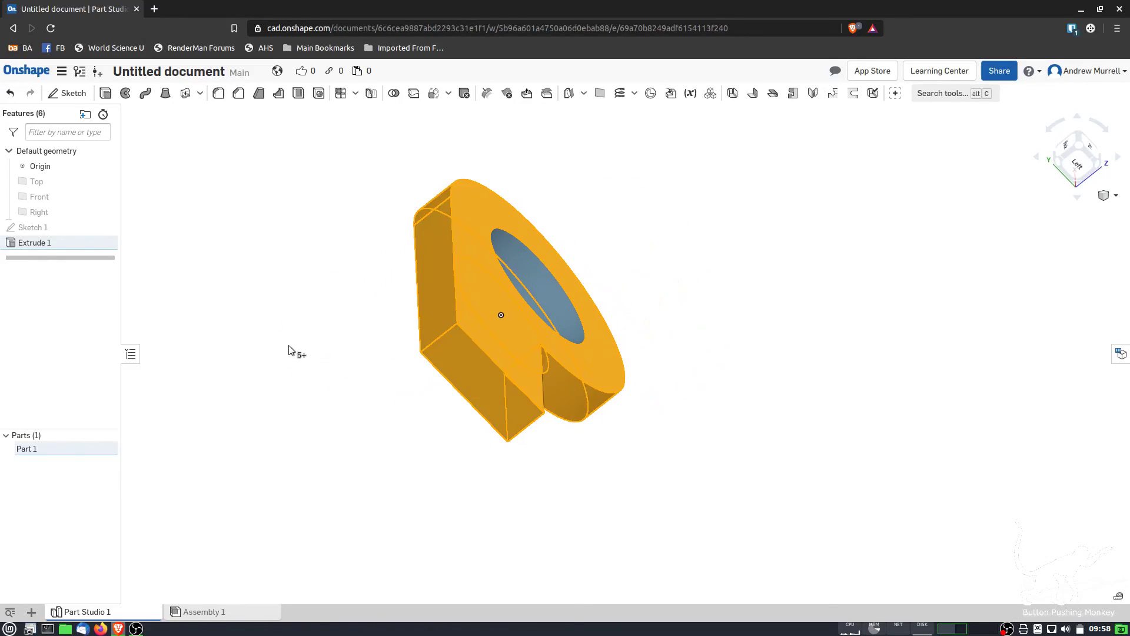
right_click_drag(349, 411, 307, 422)
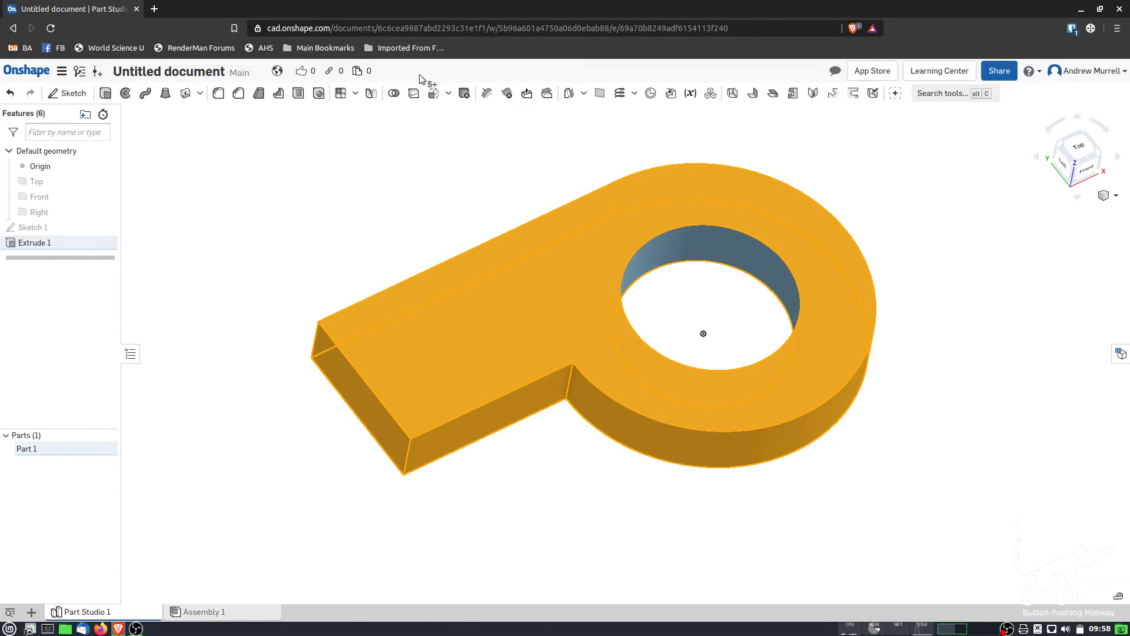
left_click(231, 94)
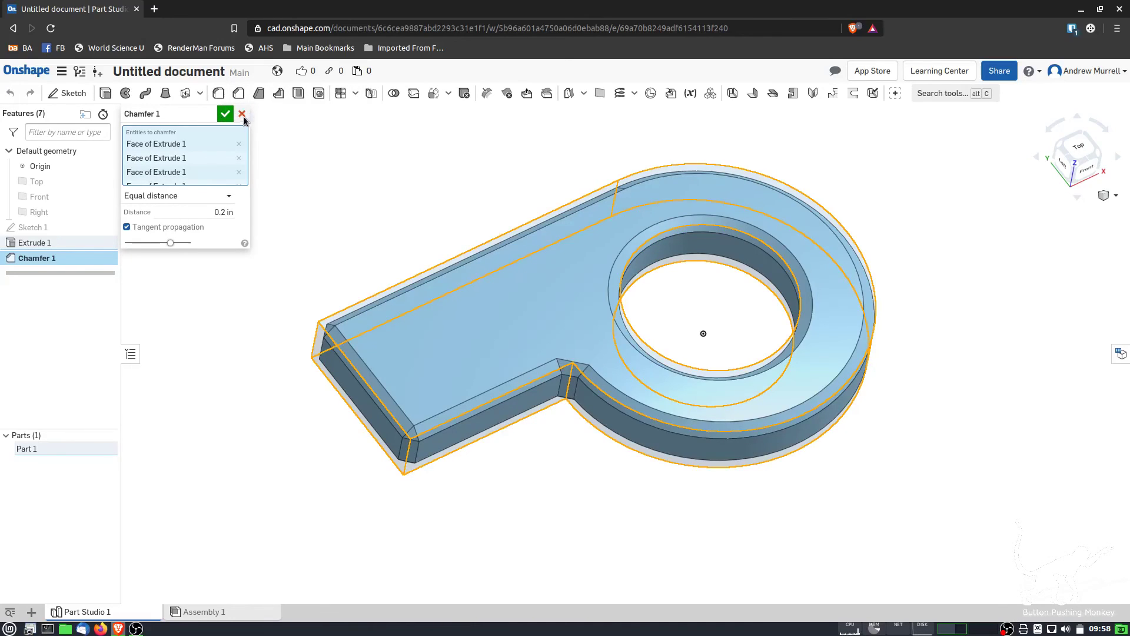
left_click(242, 114)
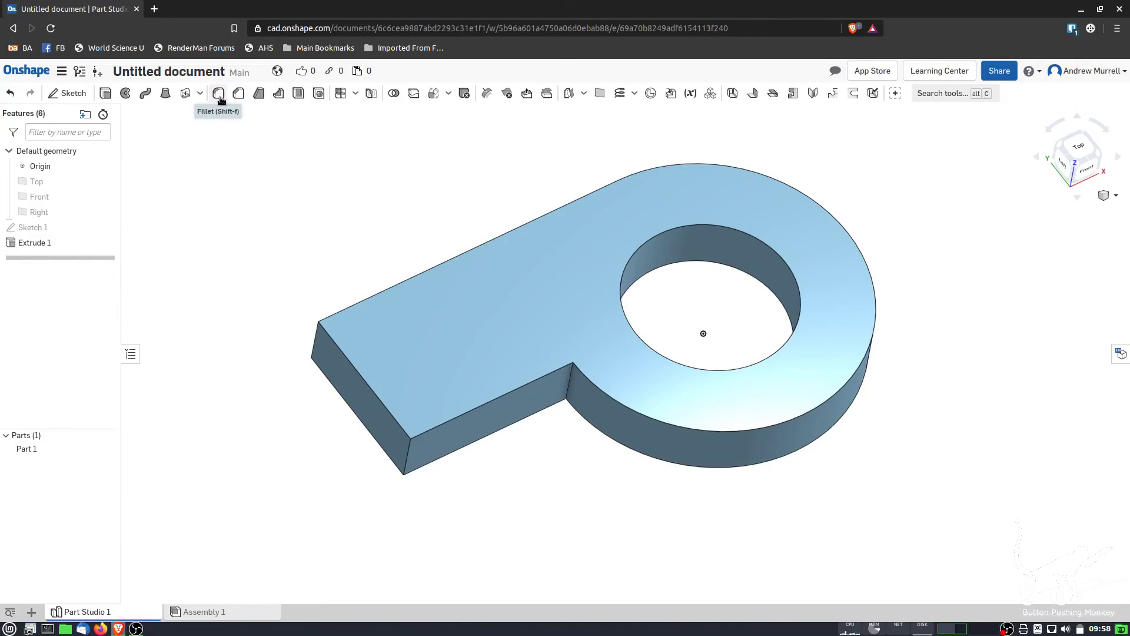
Fillet all edges of the whole part with a 0.2 in circular radius.
left_click_drag(977, 564, 247, 135)
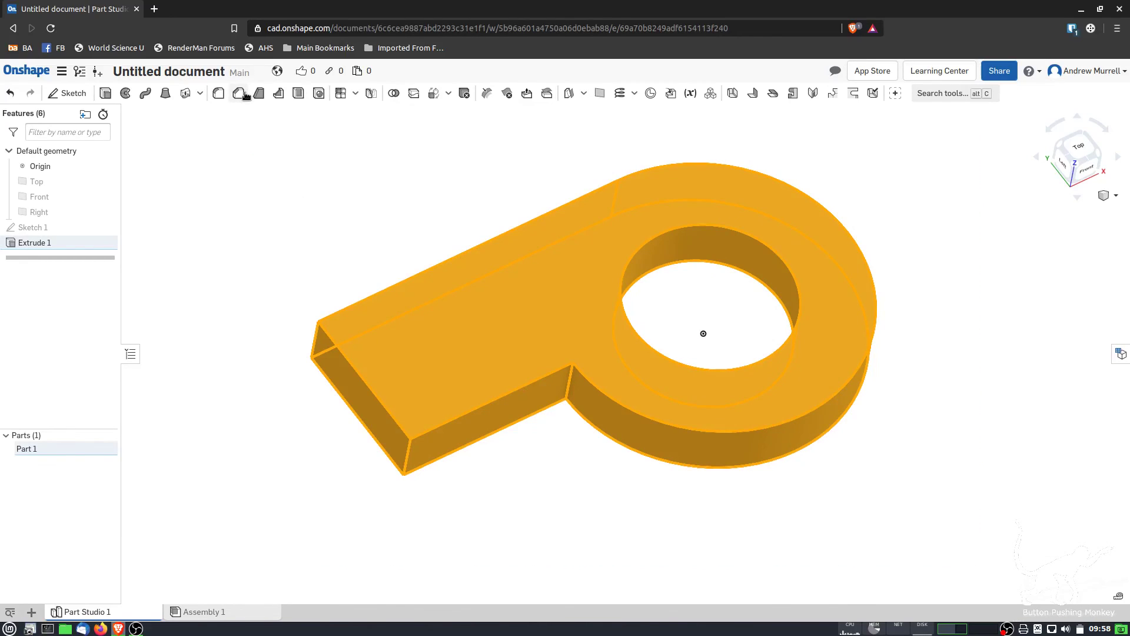
left_click(218, 93)
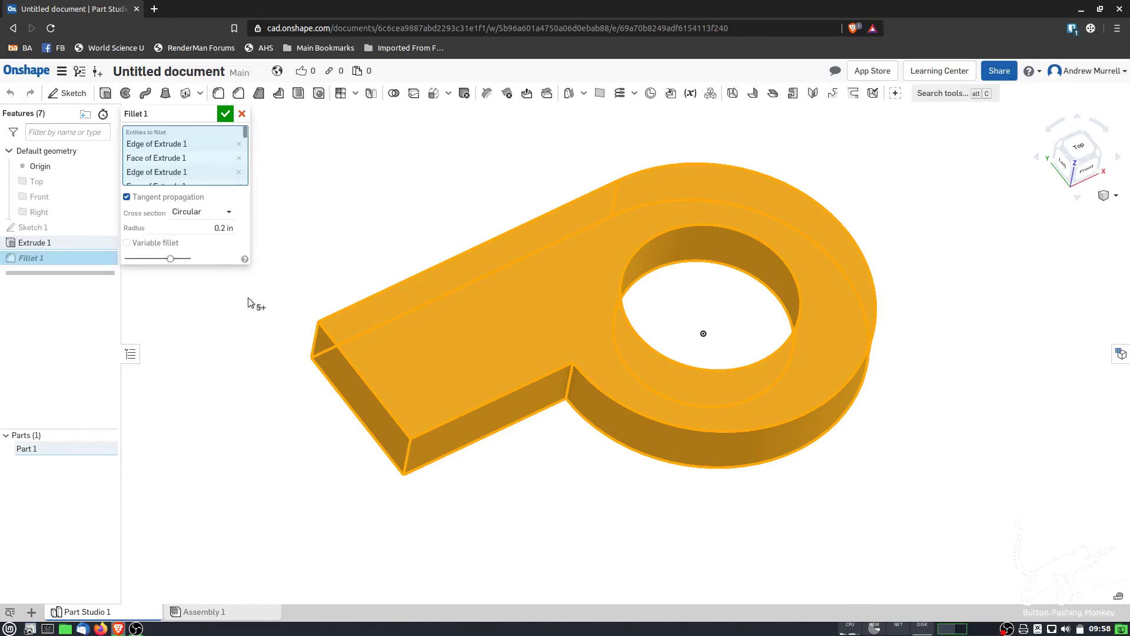
left_click(226, 113)
right_click_drag(871, 490, 350, 413)
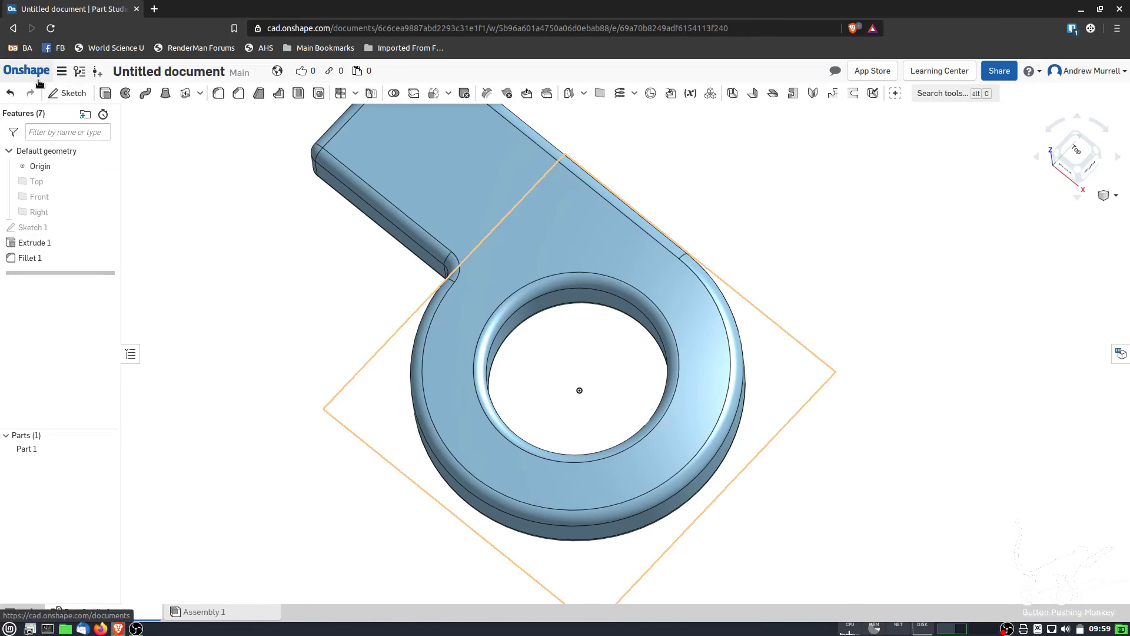
Look at the export settings for Part 1 and dismiss them without exporting.
right_click(15, 449)
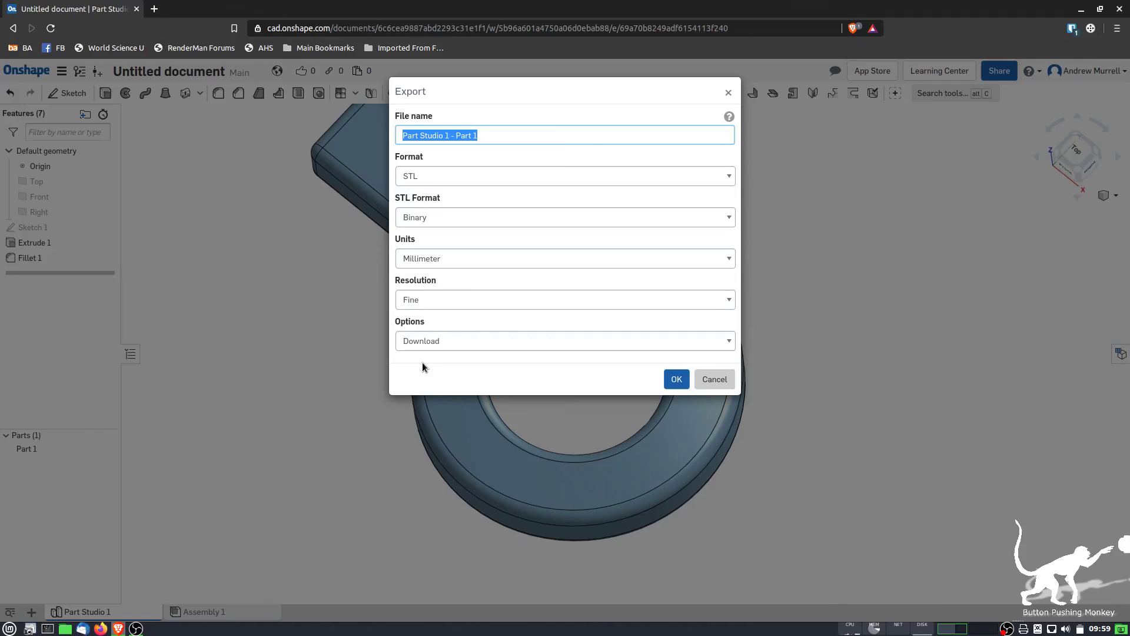
left_click(728, 95)
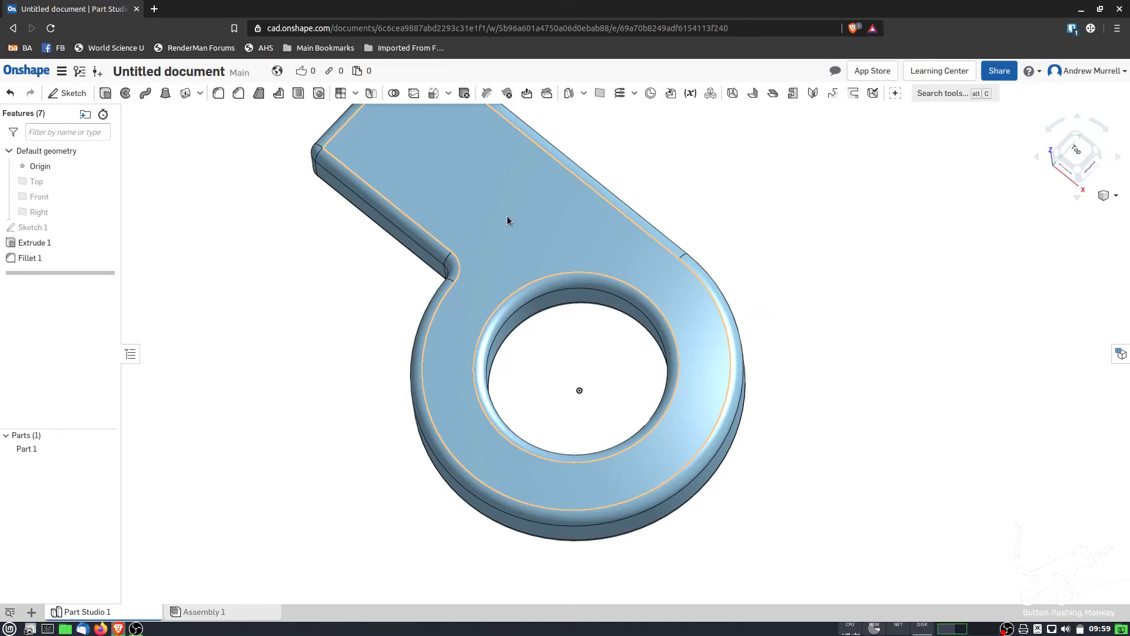
Leave the Onshape document, close the browser and launch FreeCAD.
left_click(24, 71)
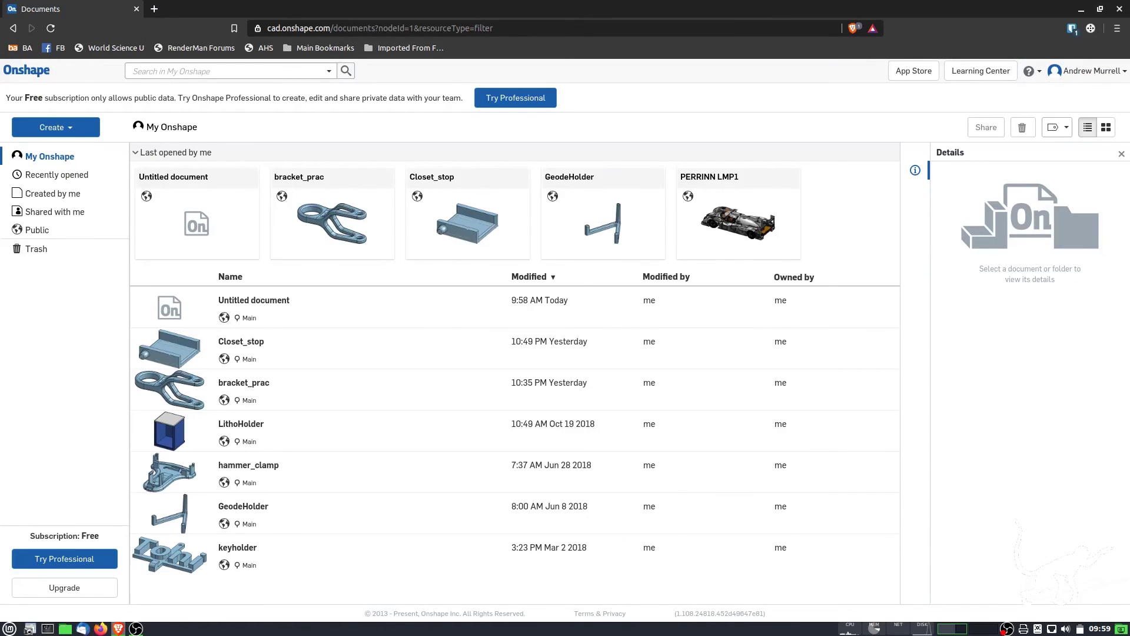
left_click(1119, 9)
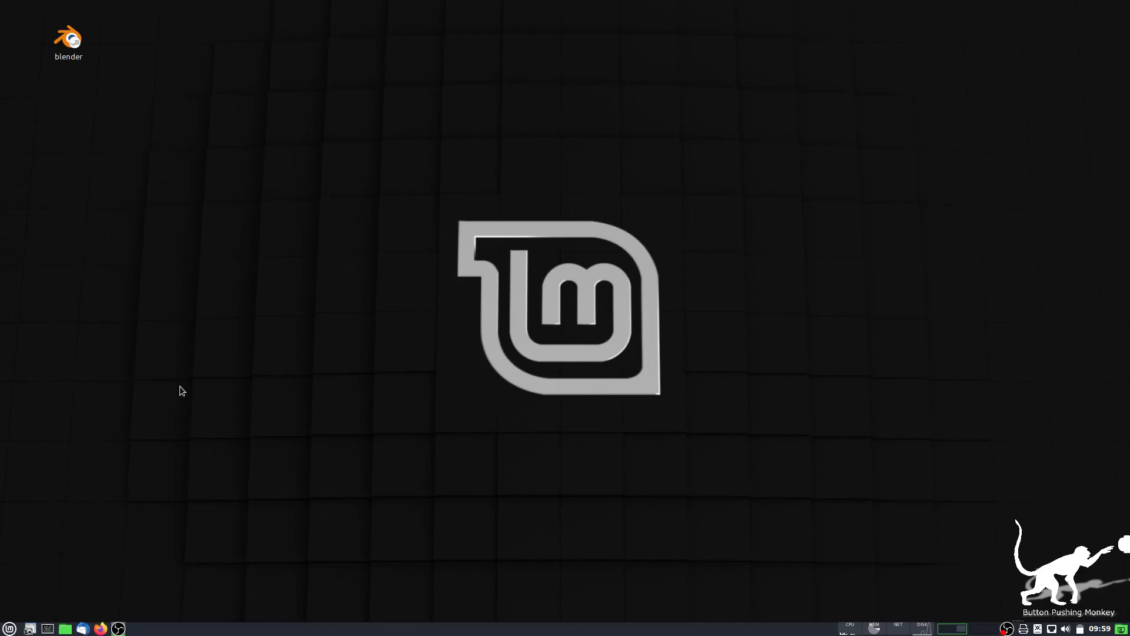
key("super")
type("free")
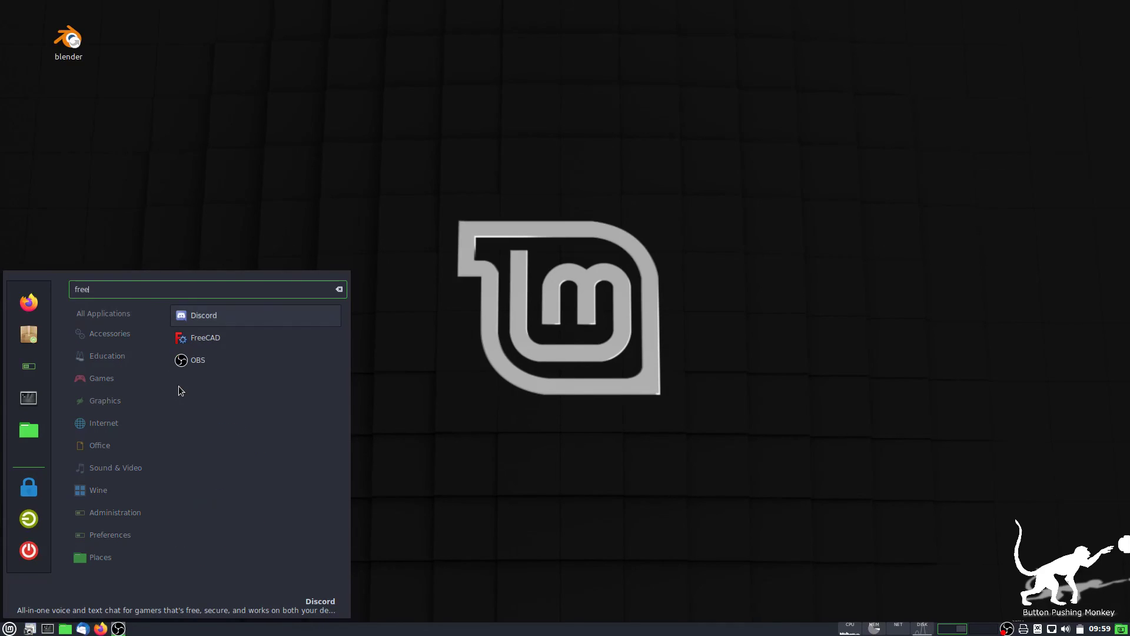
key("Down")
key("Return")
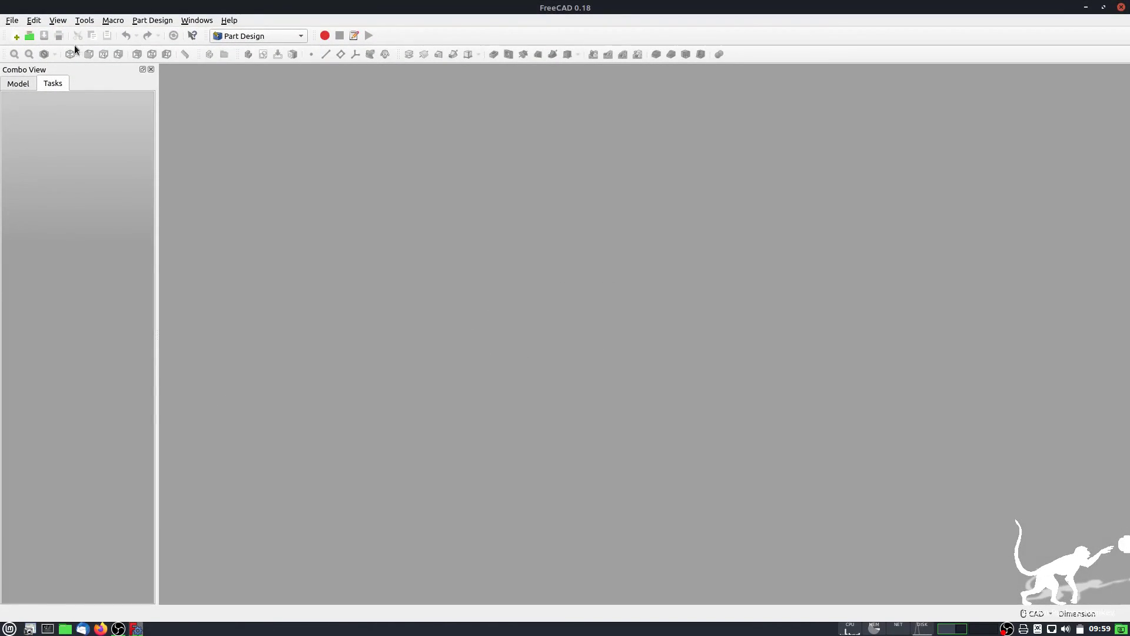
Open the file Light_Adapter.FCStd from the Documents/CAD folder.
left_click(29, 36)
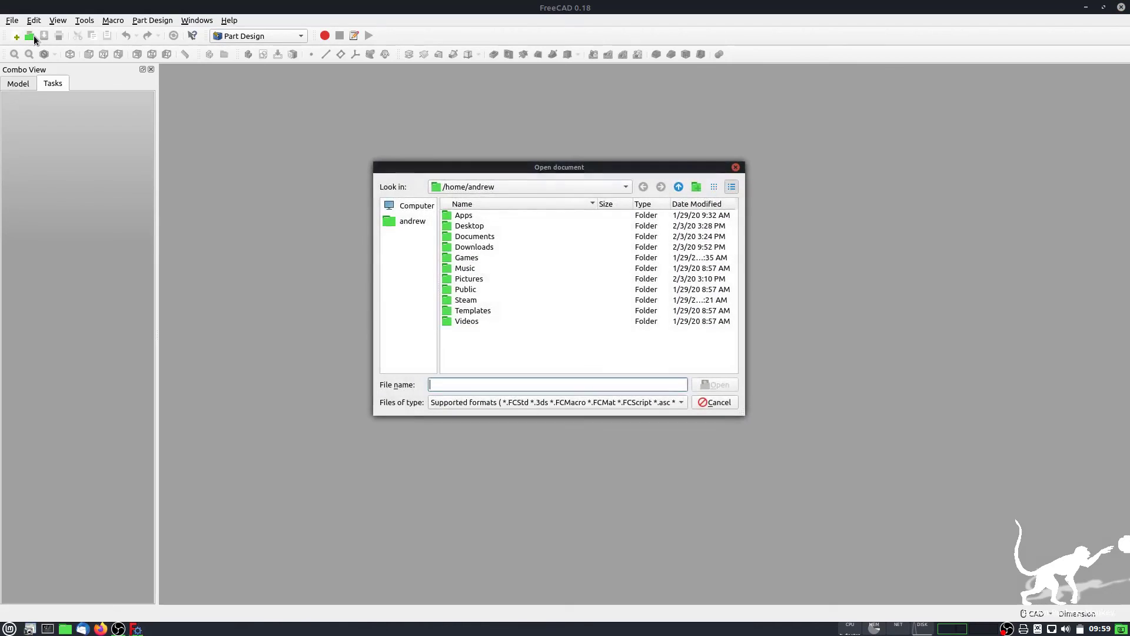
double_click(469, 237)
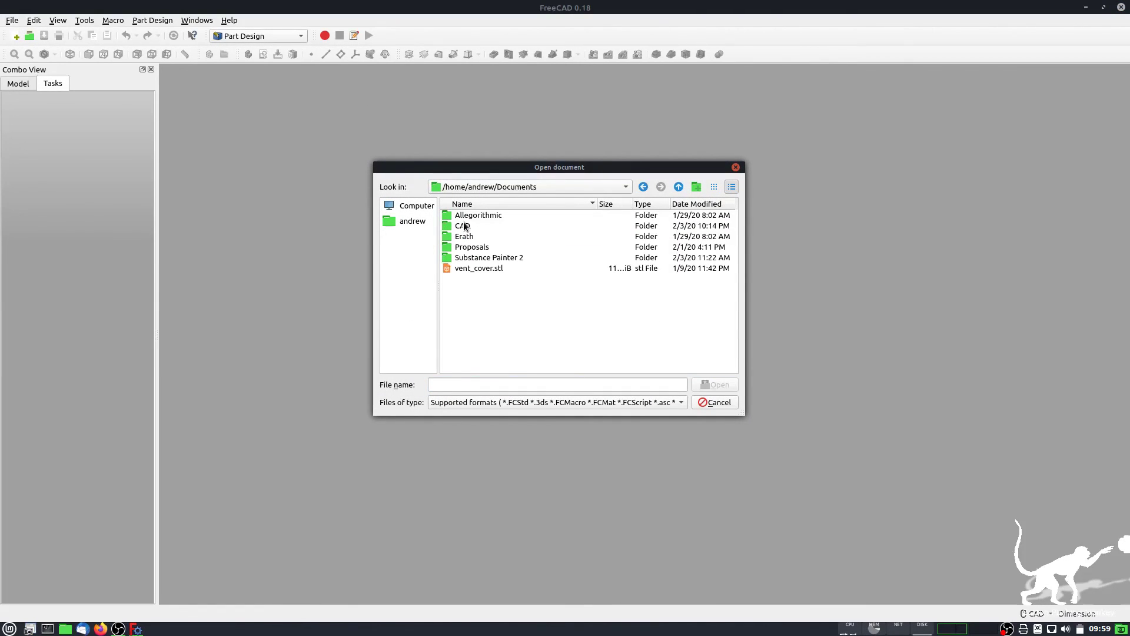
double_click(465, 227)
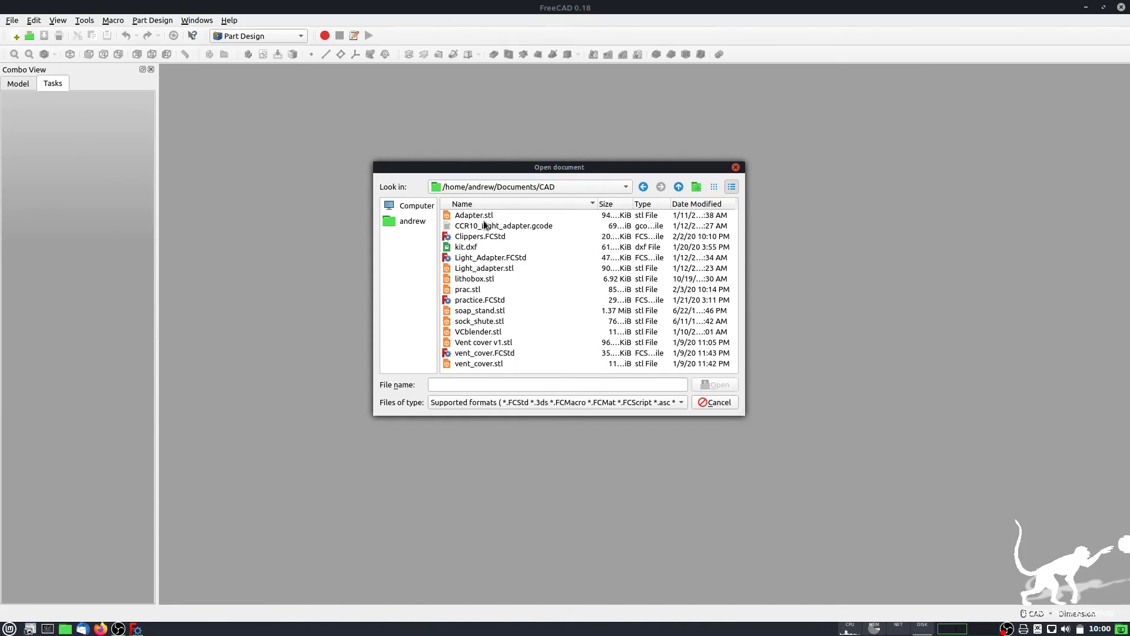
left_click(492, 262)
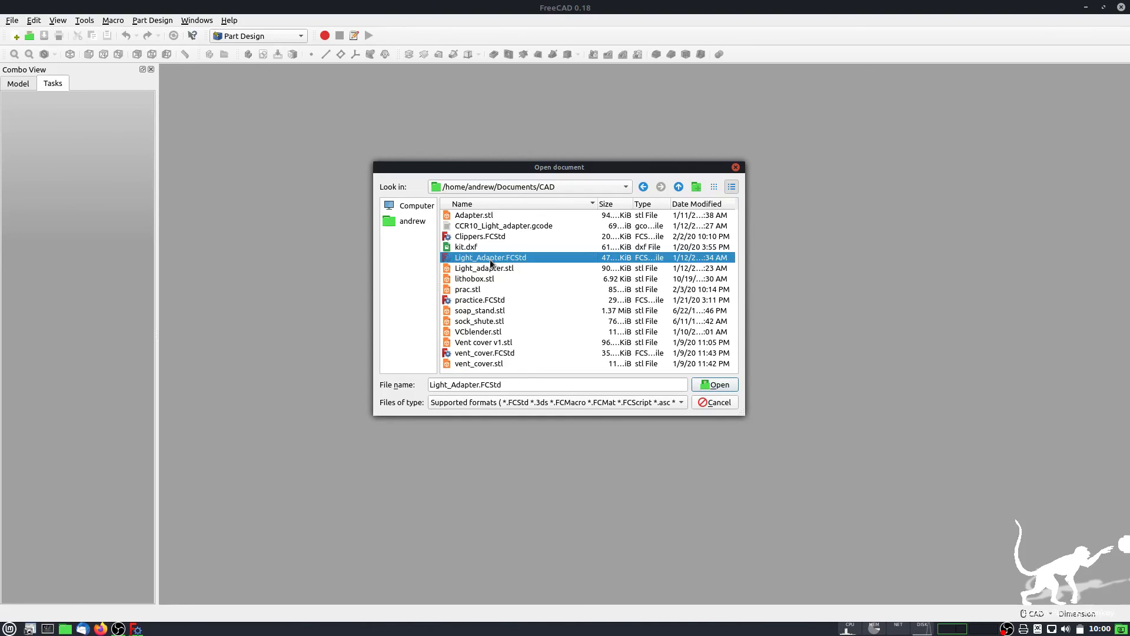
left_click(696, 383)
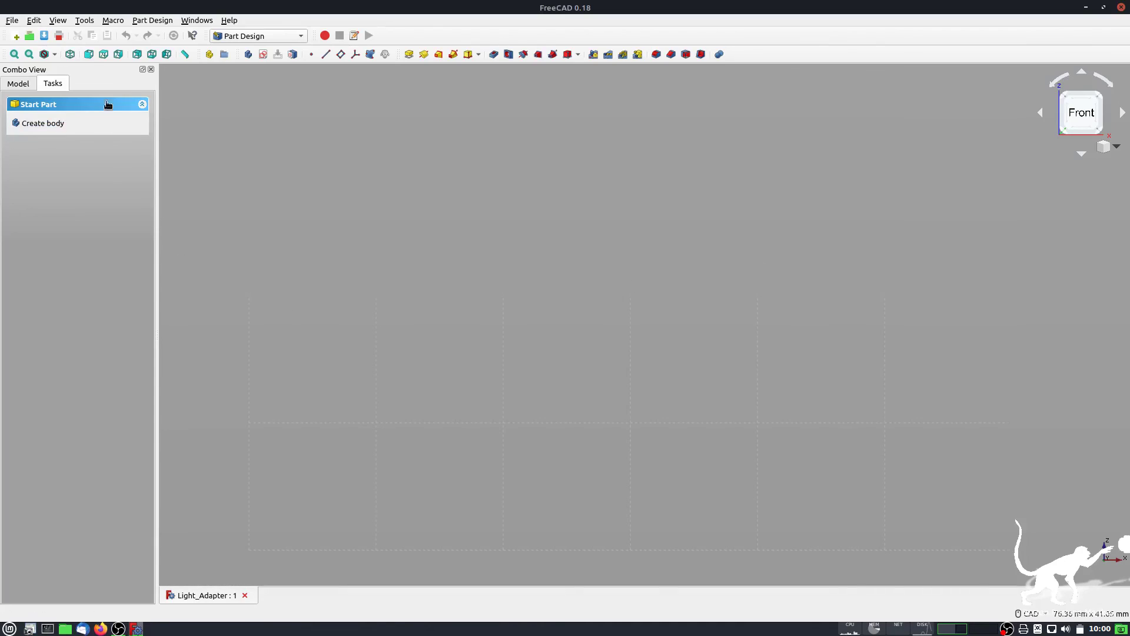
Make the BaseFeature and Fillet objects of the Light_Adapter model visible.
left_click(17, 83)
left_click(65, 183)
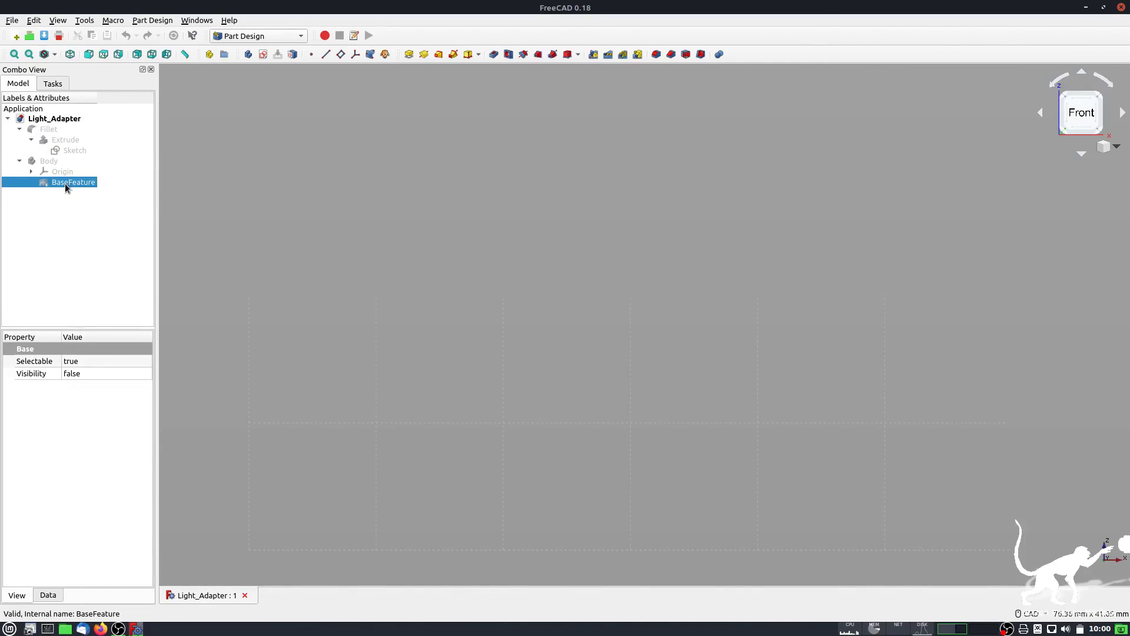
left_click(47, 130)
key("space")
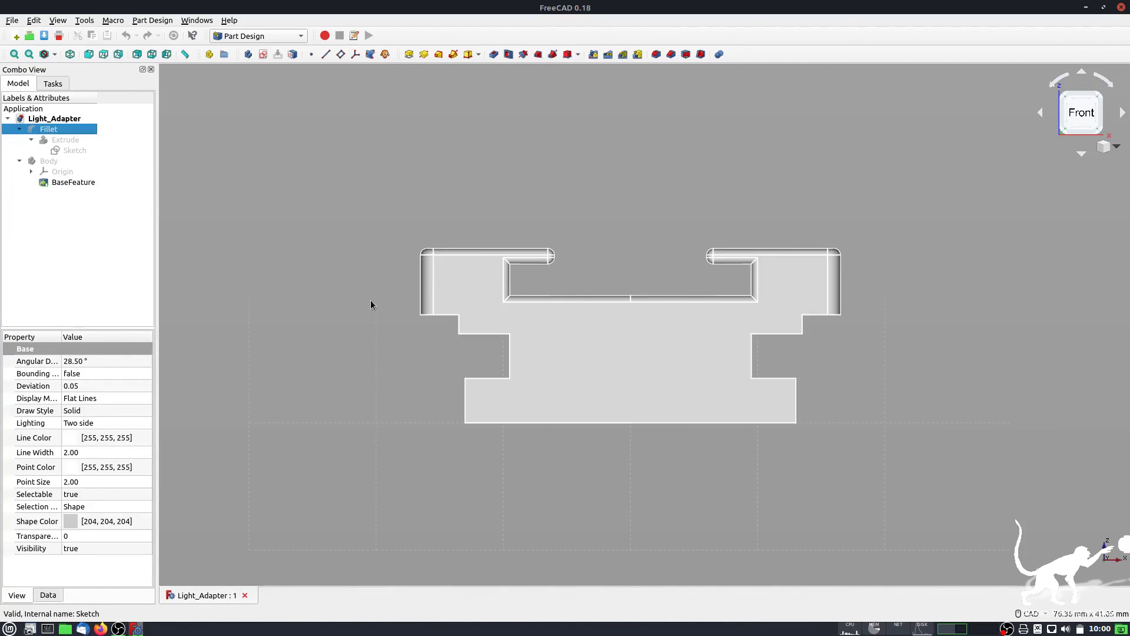
Examine the light adapter from an angle and inspect its rounded edges and central channel up close.
middle_click_drag(882, 308, 921, 299)
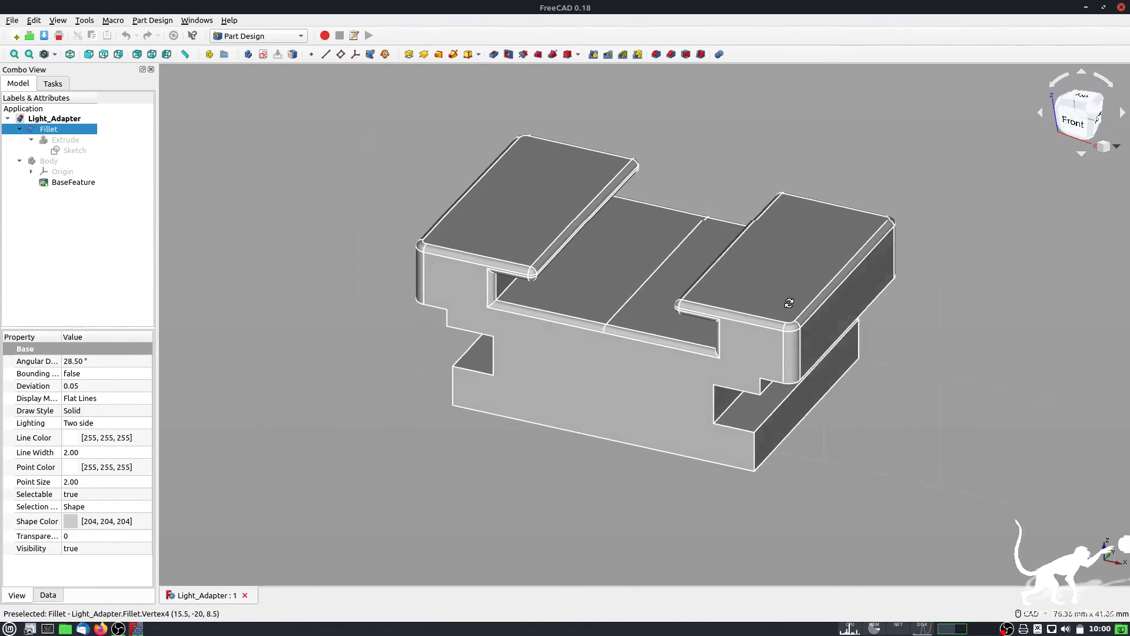
scroll(925, 297, "up", 3)
scroll(923, 301, "down", 3)
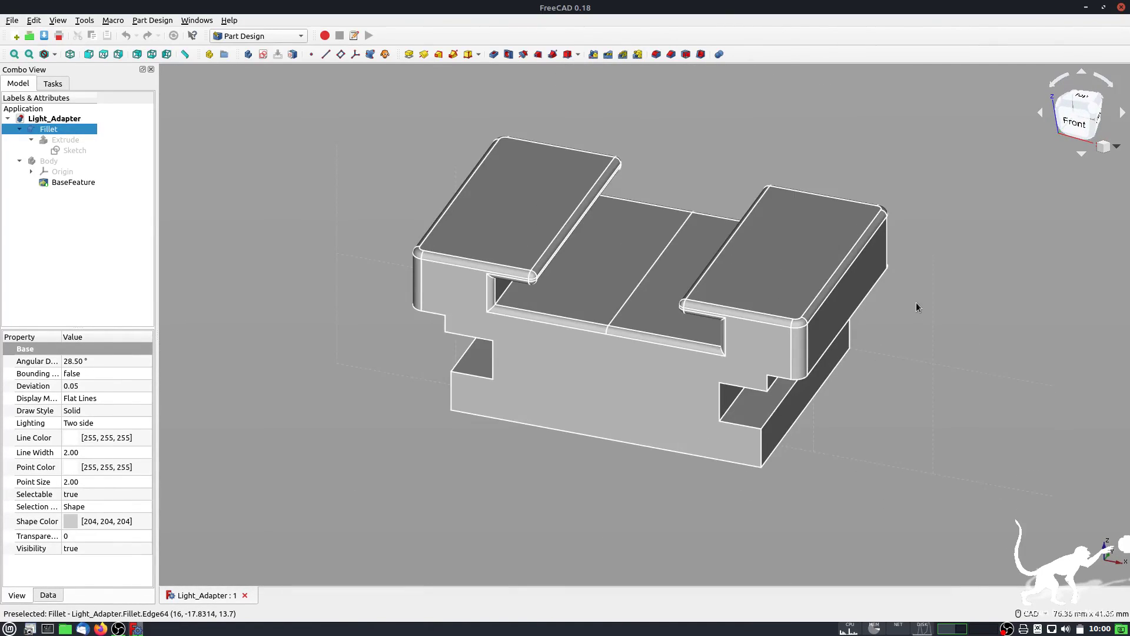
left_click(1105, 147)
left_click(625, 309)
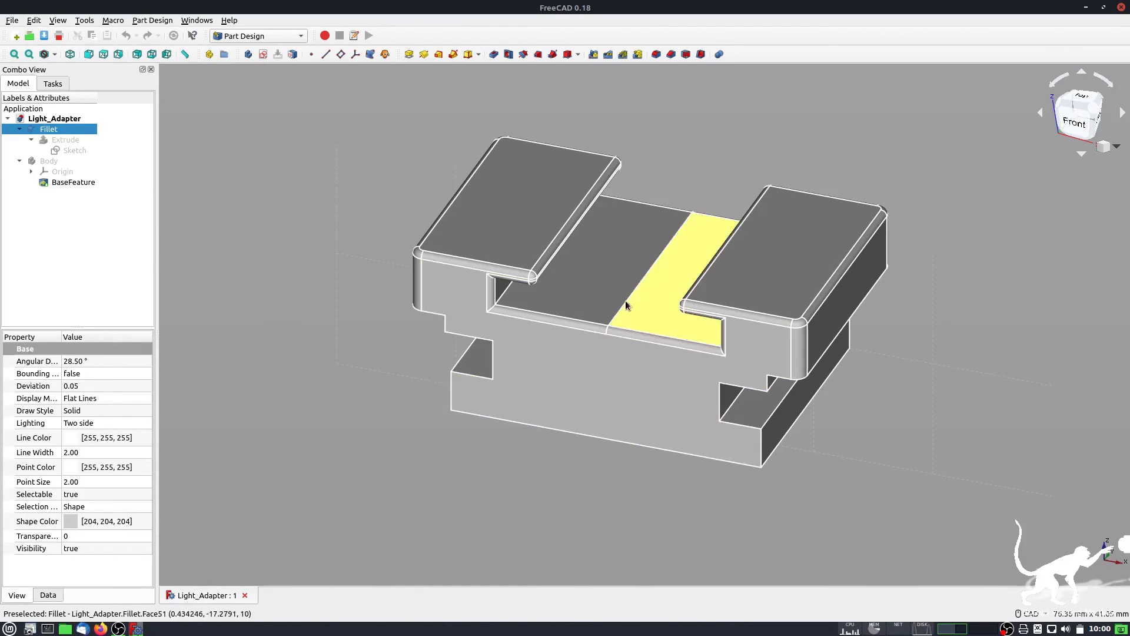
scroll(658, 326, "up", 3)
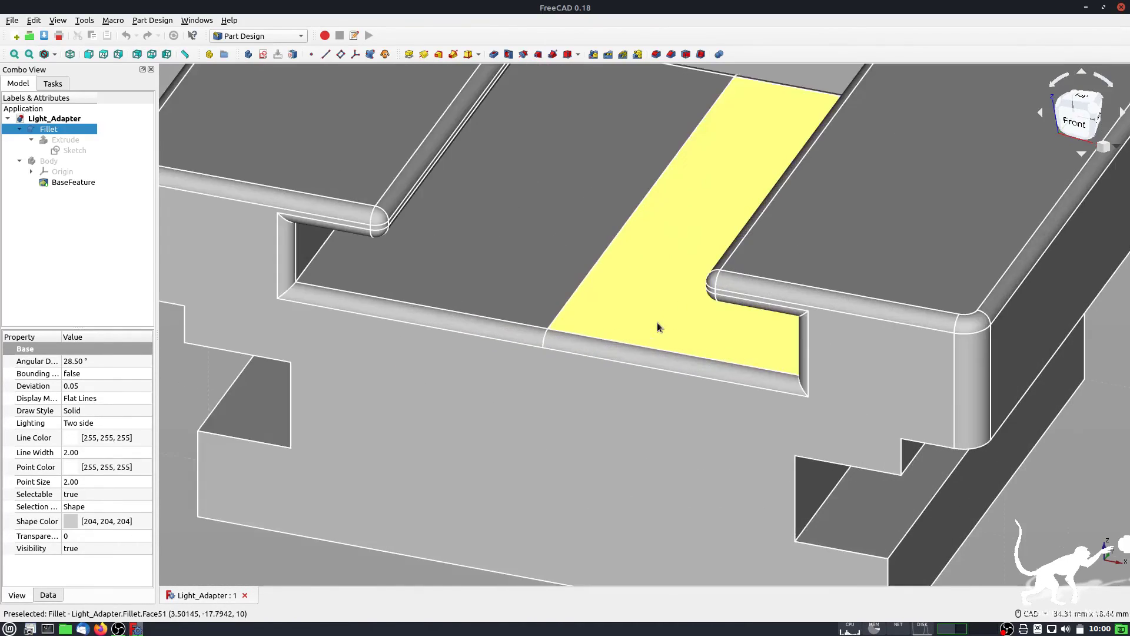
scroll(657, 326, "down", 3)
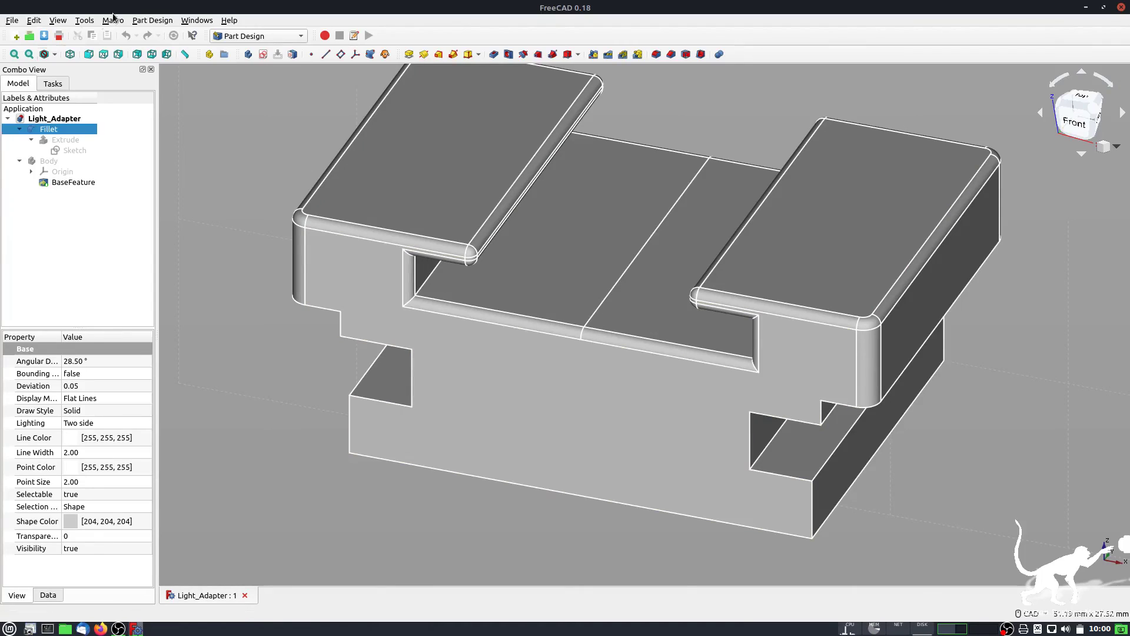
Display the light adapter in the Hidden line draw style.
left_click(33, 21)
mouse_move(56, 17)
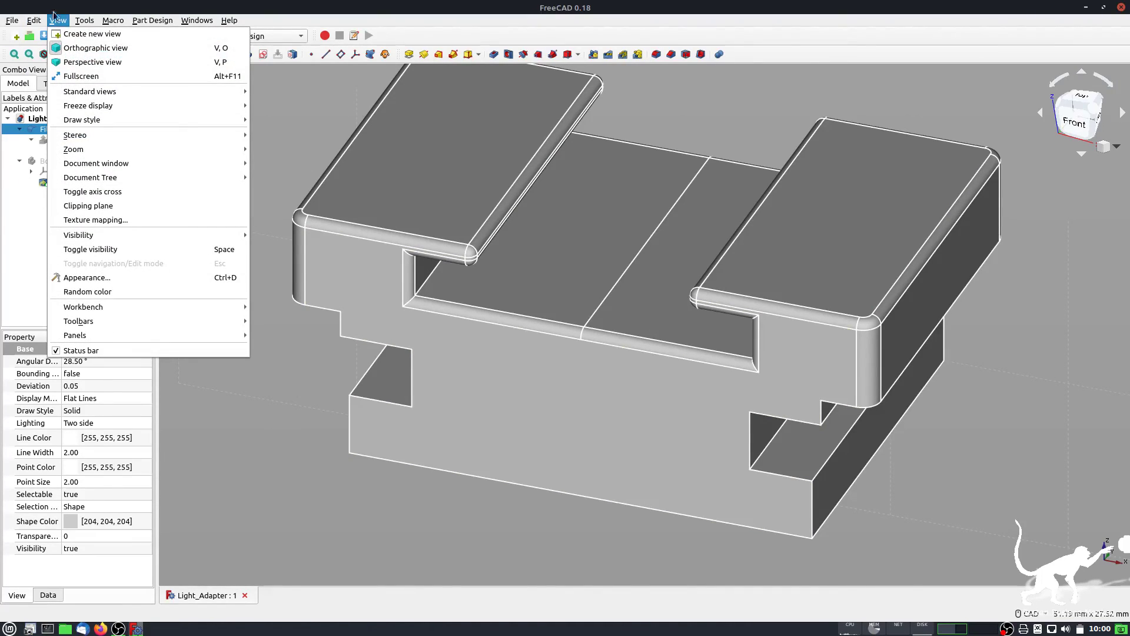
mouse_move(83, 119)
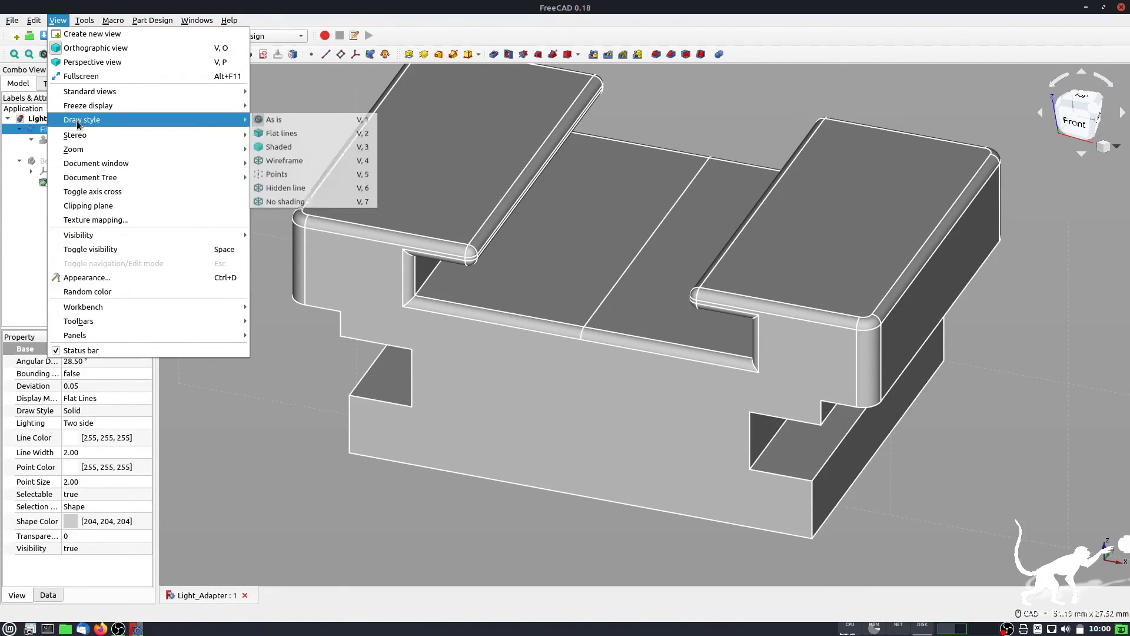
left_click(284, 194)
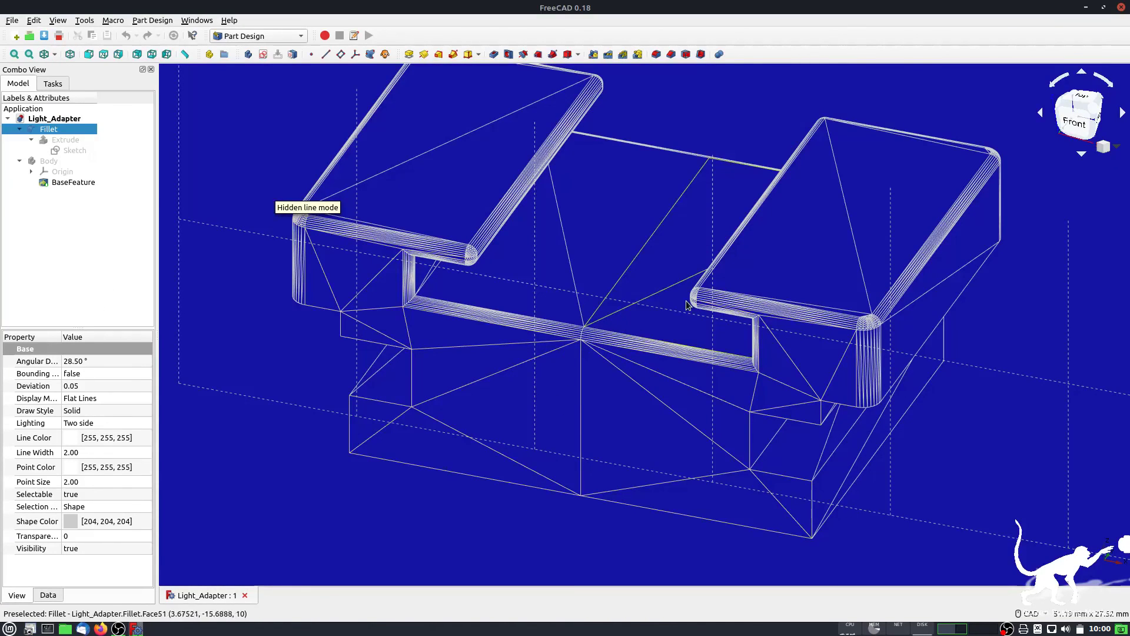
Examine the triangulated faces and filleted edges of the light adapter up close, including its central channel and its underside.
scroll(716, 307, "up", 3)
scroll(715, 306, "down", 3)
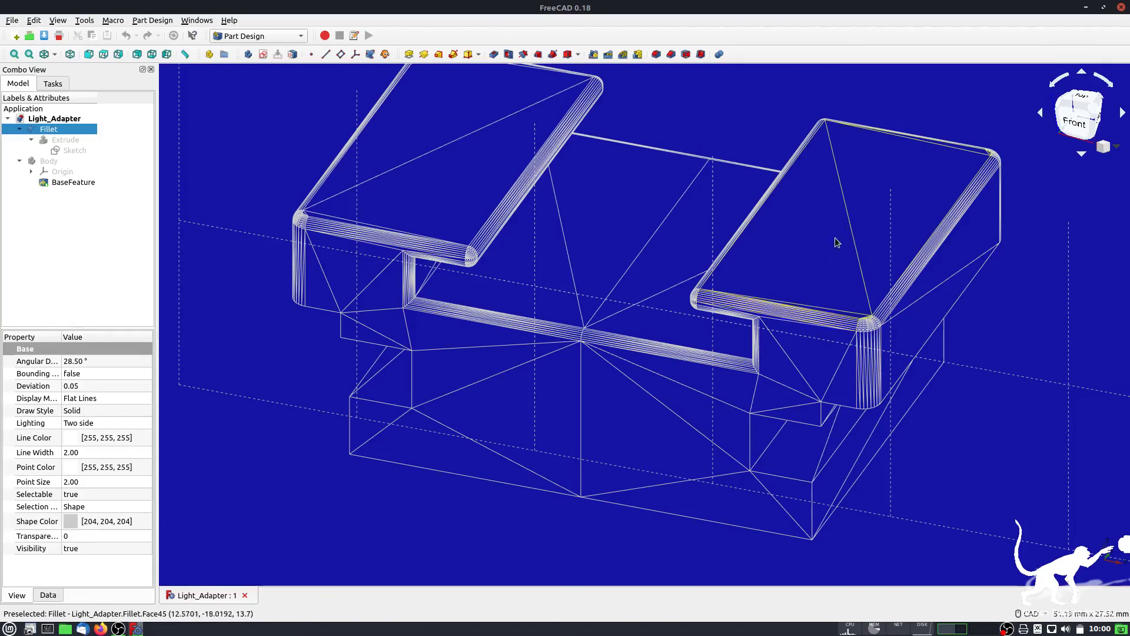
scroll(751, 369, "up", 3)
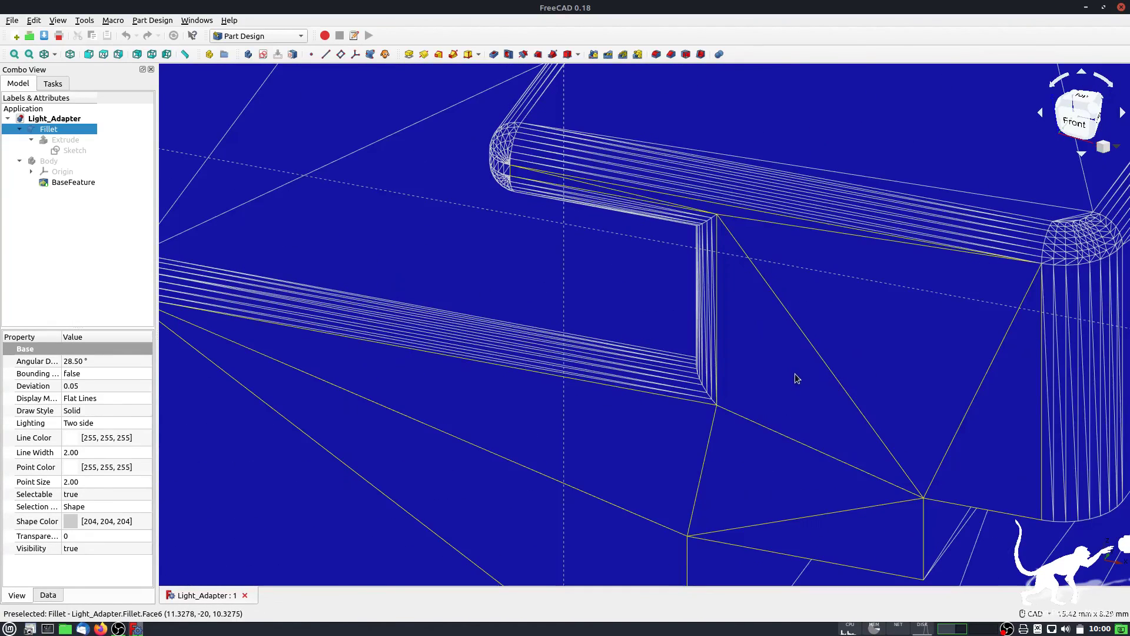
scroll(1113, 274, "down", 3)
scroll(1024, 326, "down", 3)
middle_click_drag(942, 324, 588, 329)
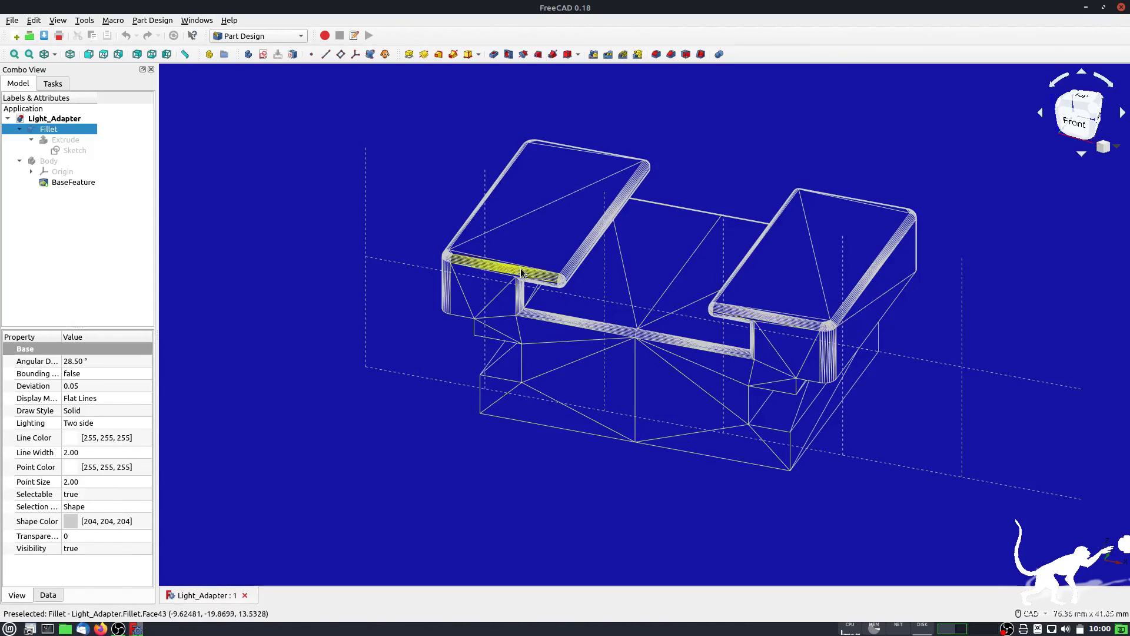
scroll(559, 277, "up", 3)
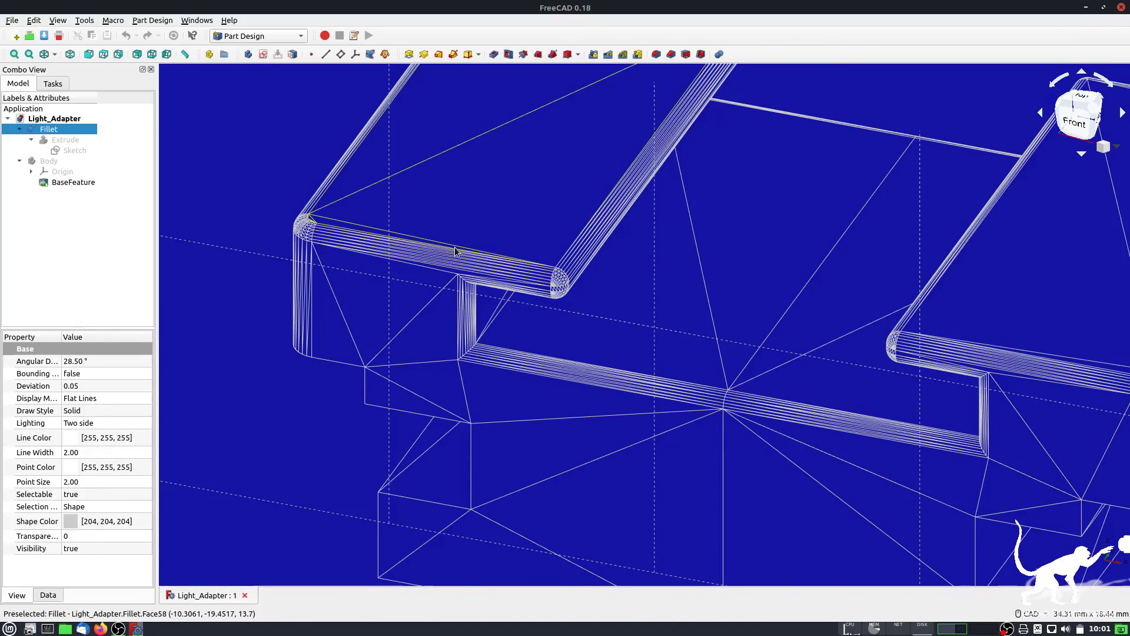
scroll(927, 339, "down", 2)
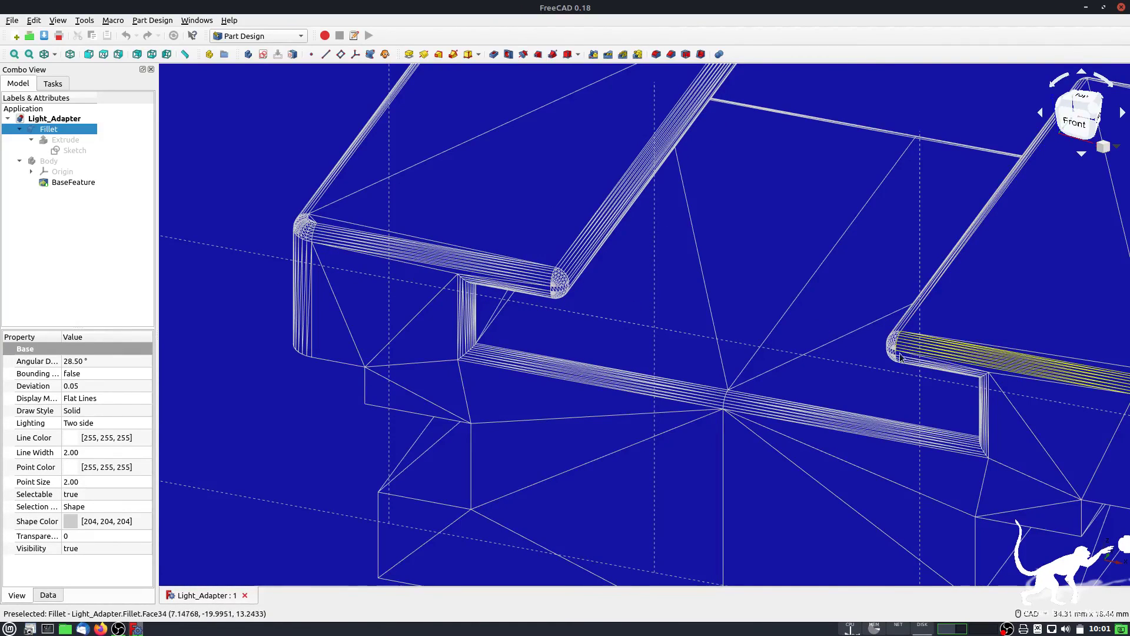
scroll(857, 336, "down", 2)
middle_click_drag(925, 346, 719, 342)
scroll(725, 352, "up", 4)
scroll(726, 354, "down", 2)
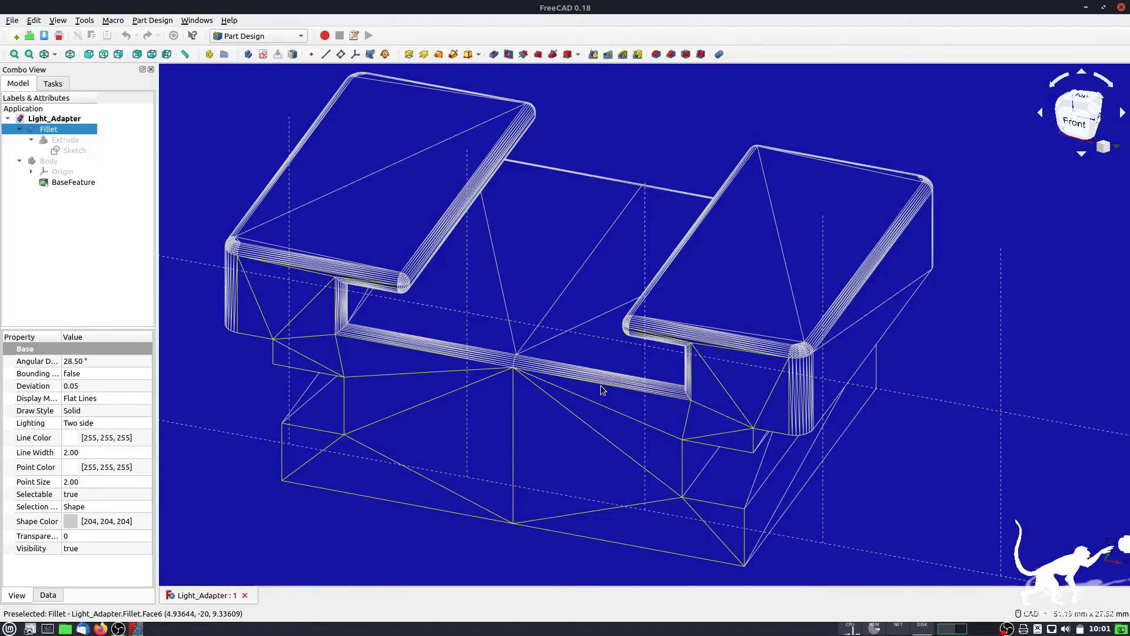
scroll(600, 388, "down", 2)
scroll(600, 389, "down", 3)
scroll(587, 379, "up", 4)
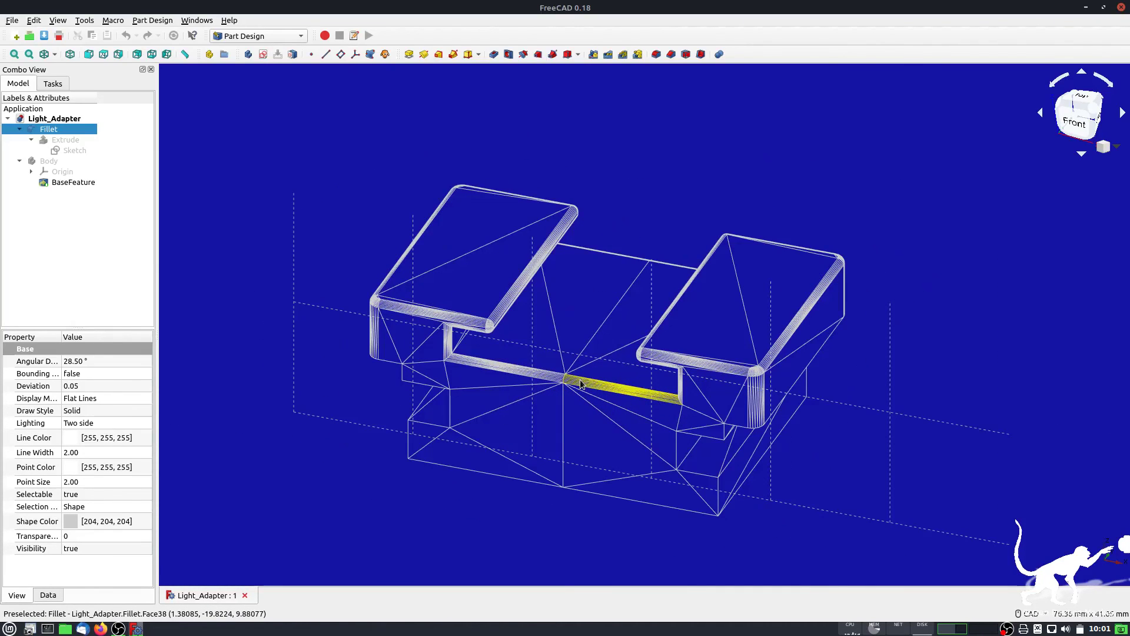
middle_click_drag(587, 380, 673, 408)
right_click_drag(673, 408, 961, 328)
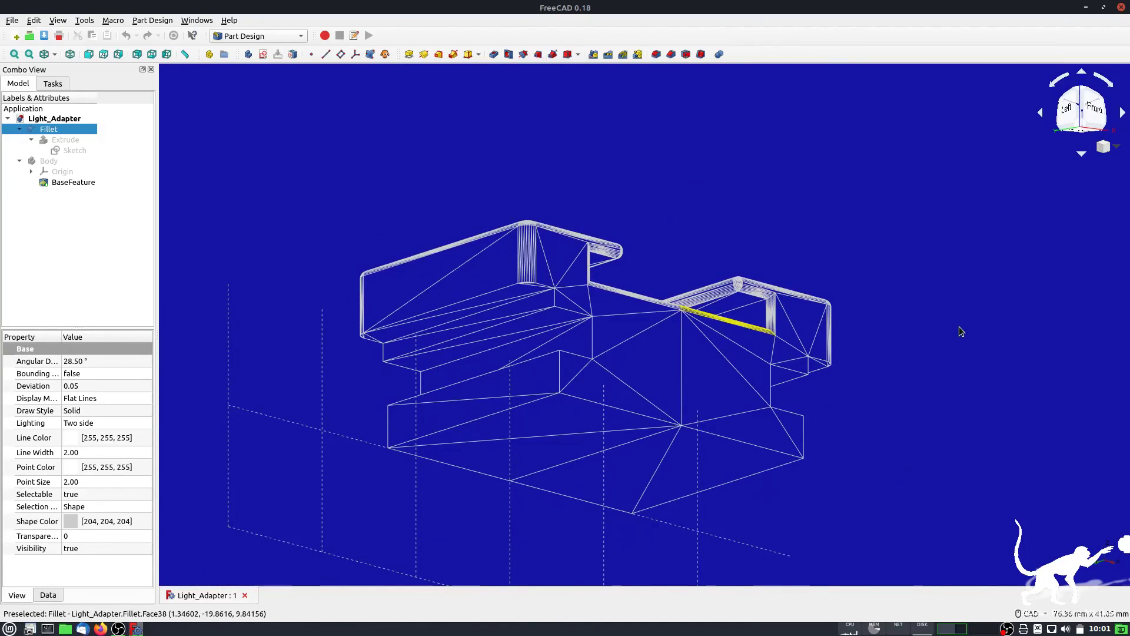
left_click(740, 328)
middle_click_drag(727, 311, 750, 263)
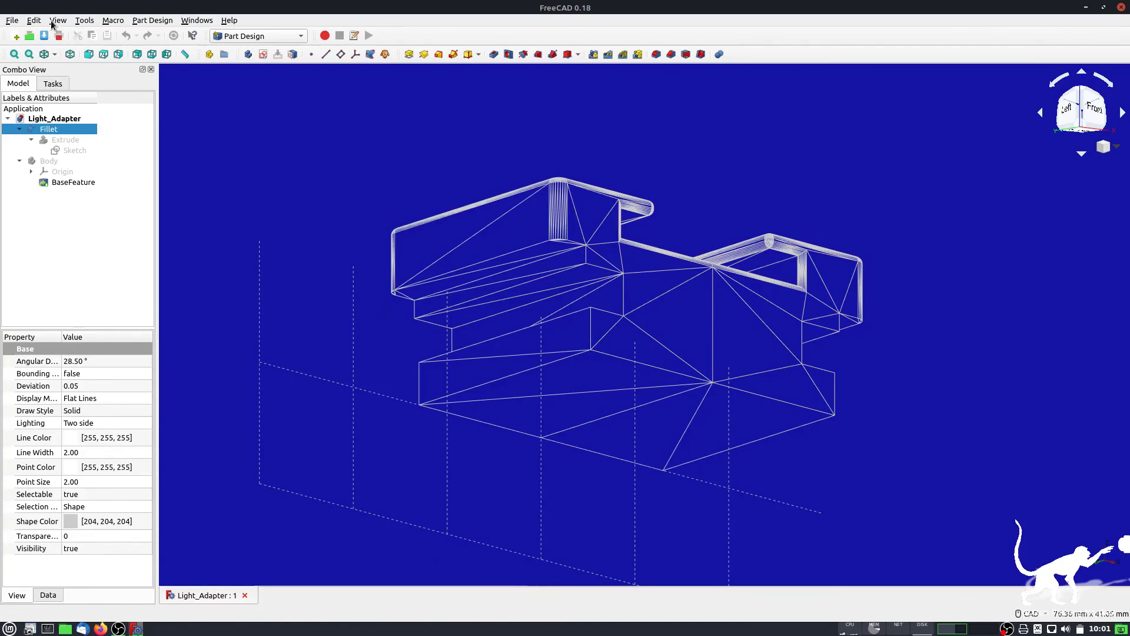
Display the light adapter in the Wireframe draw style and inspect its edges from the upper front.
left_click(54, 21)
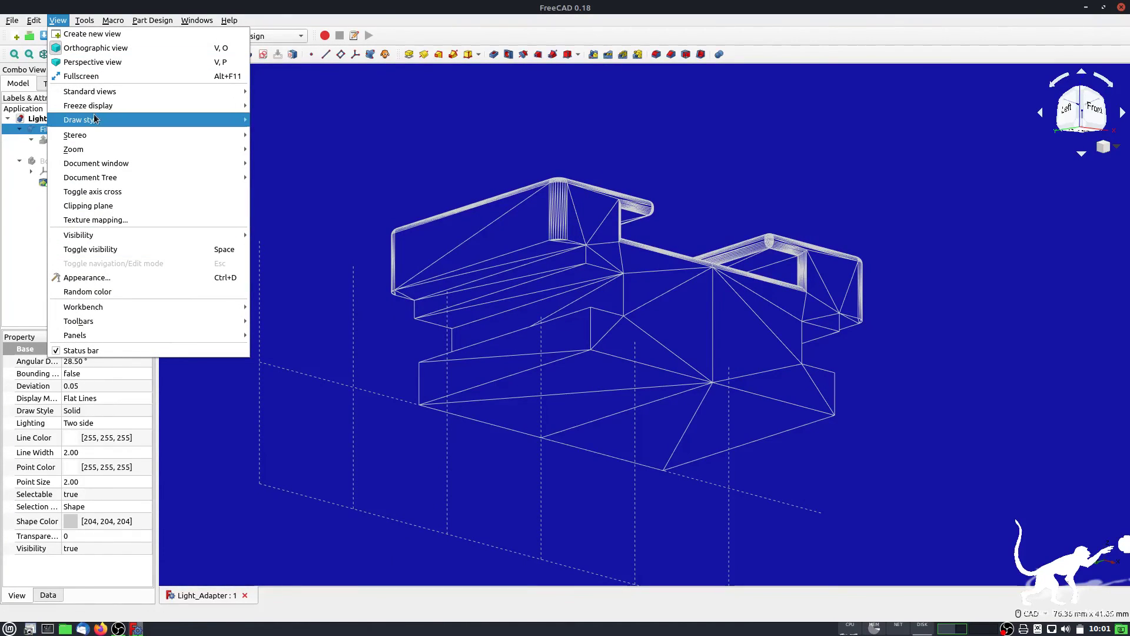
mouse_move(123, 122)
left_click(282, 162)
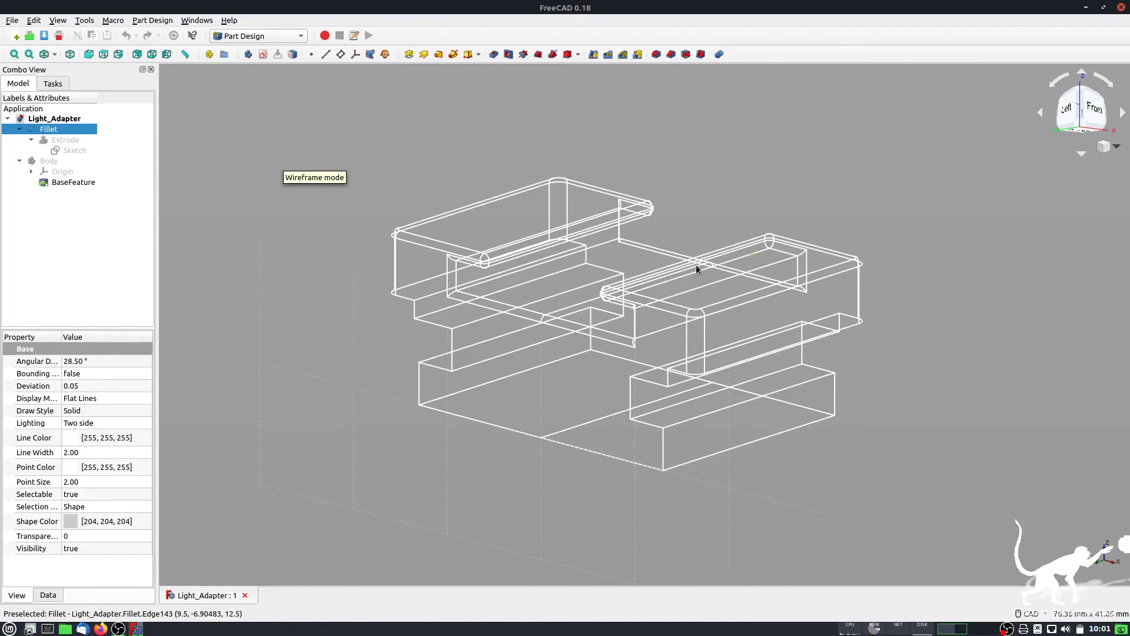
middle_click_drag(740, 209, 427, 327)
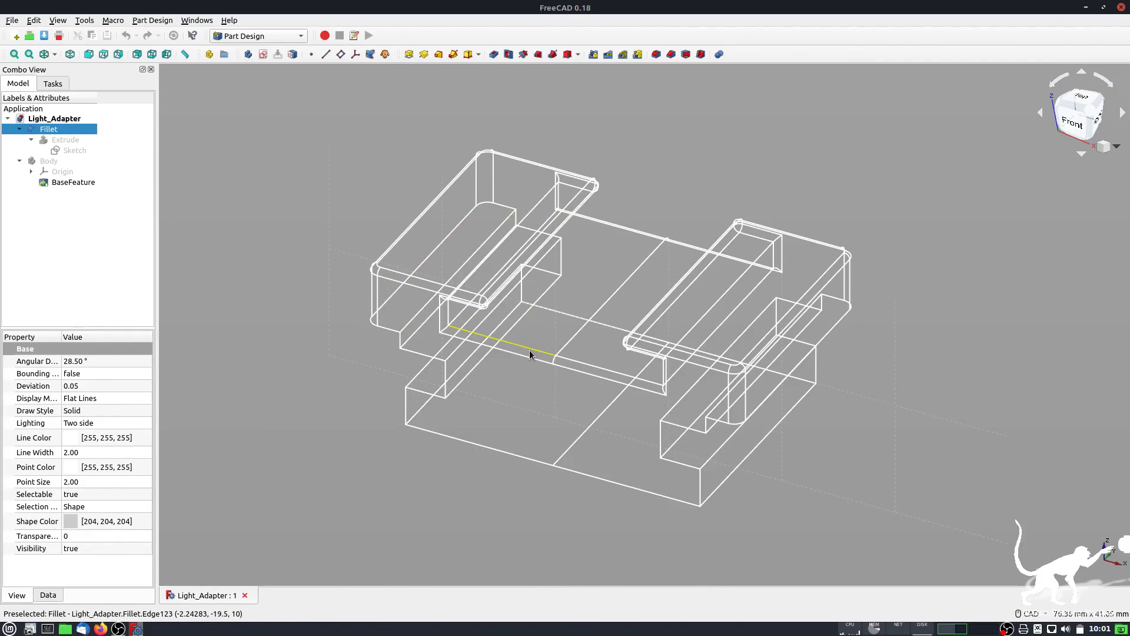
scroll(530, 353, "up", 4)
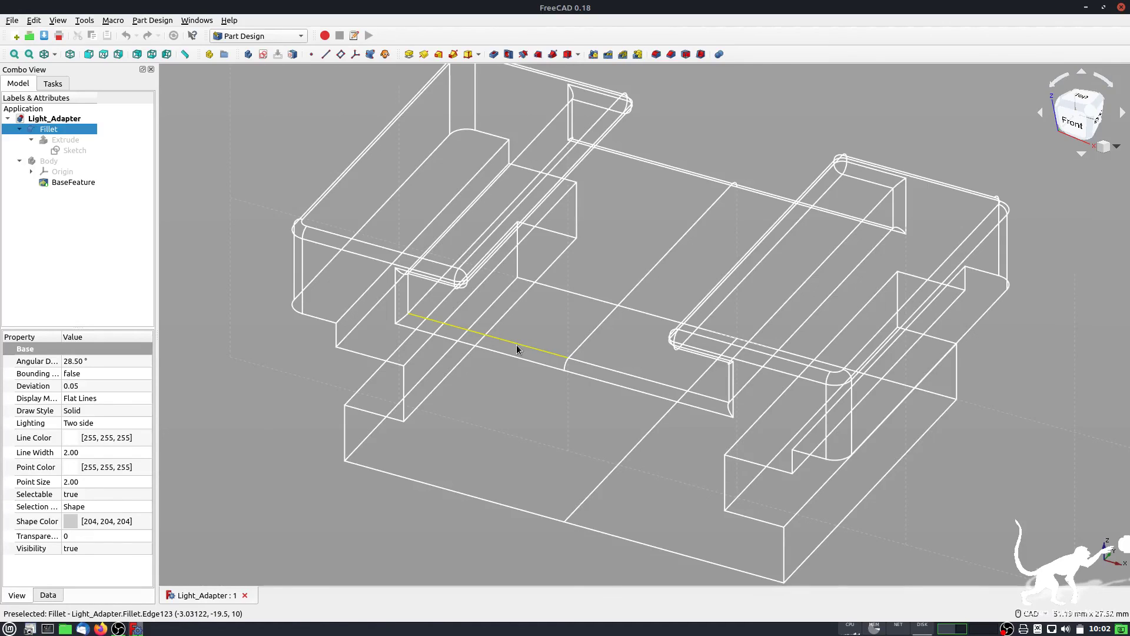
scroll(516, 349, "down", 2)
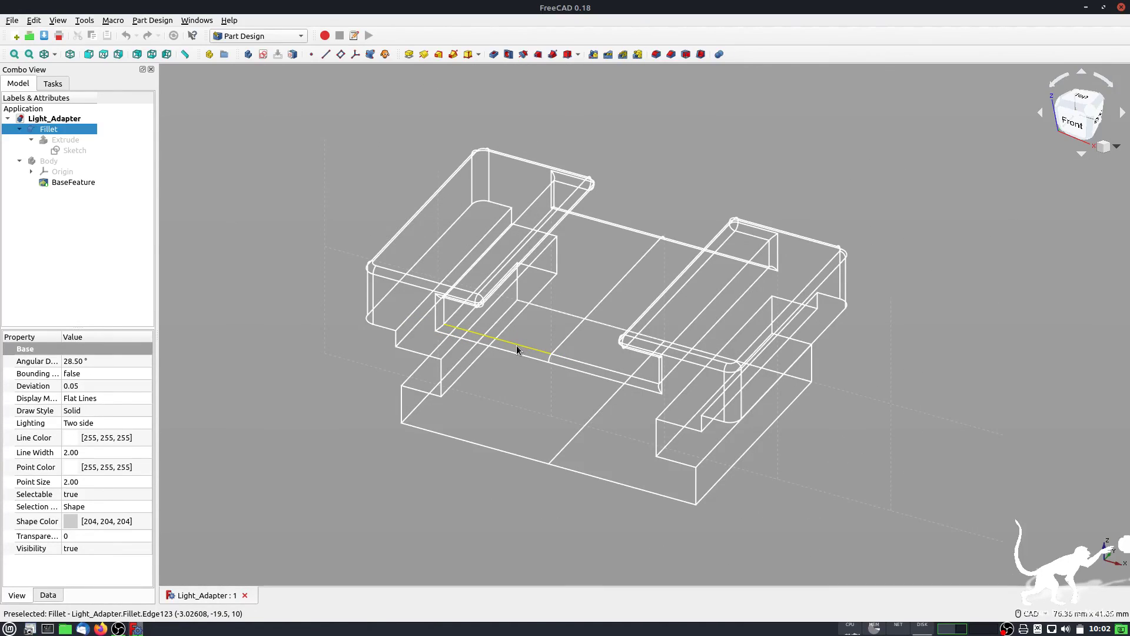